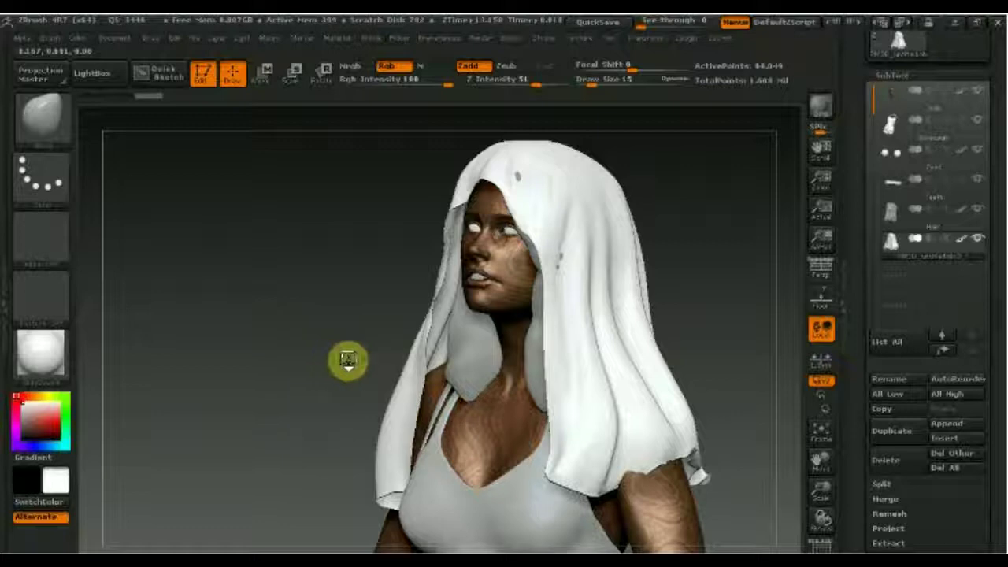
Turn the white-hooded figure toward the viewer and bring up the material library with M.
mouse_move(308, 349)
mouse_down()
mouse_move(330, 361)
mouse_move(289, 351)
mouse_up()
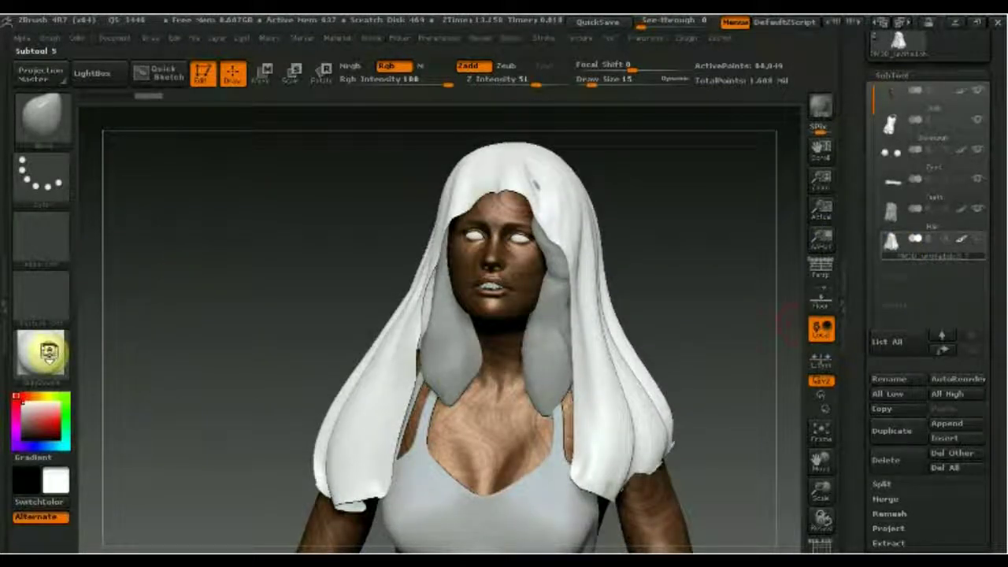
key(m)
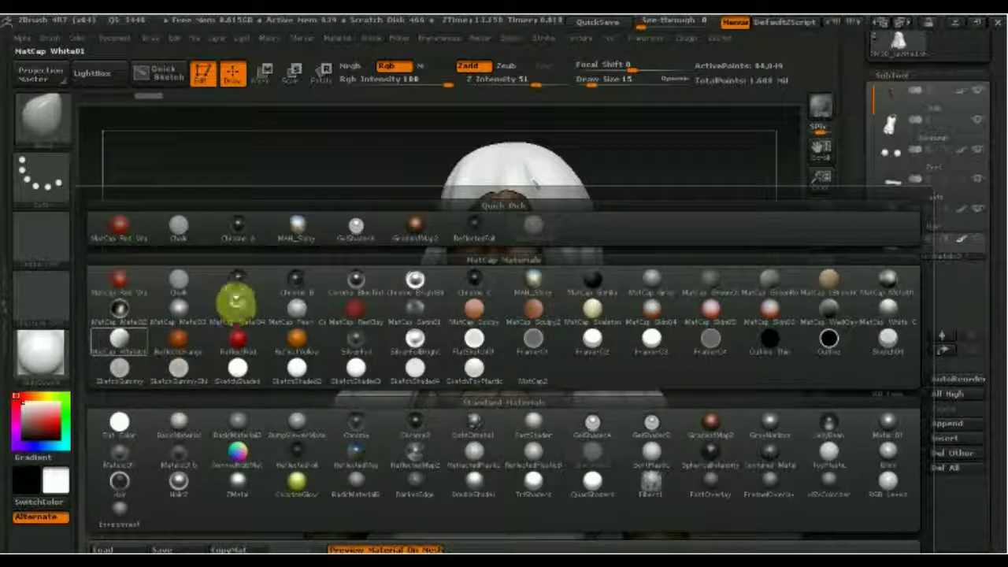
Apply the red wax MatCap to the hooded figure and rotate it to a straight front view.
click(228, 315)
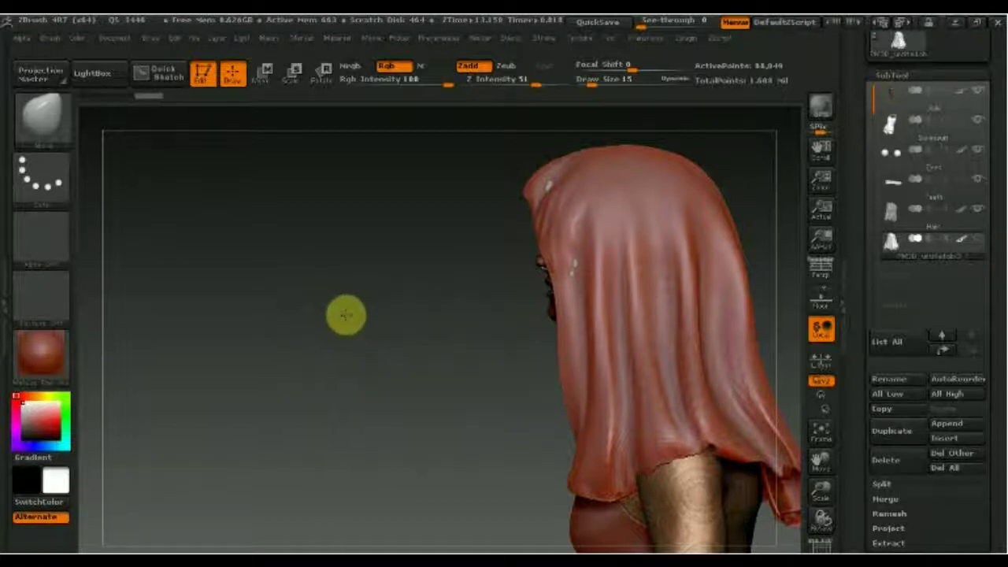
drag(352, 315, 355, 318)
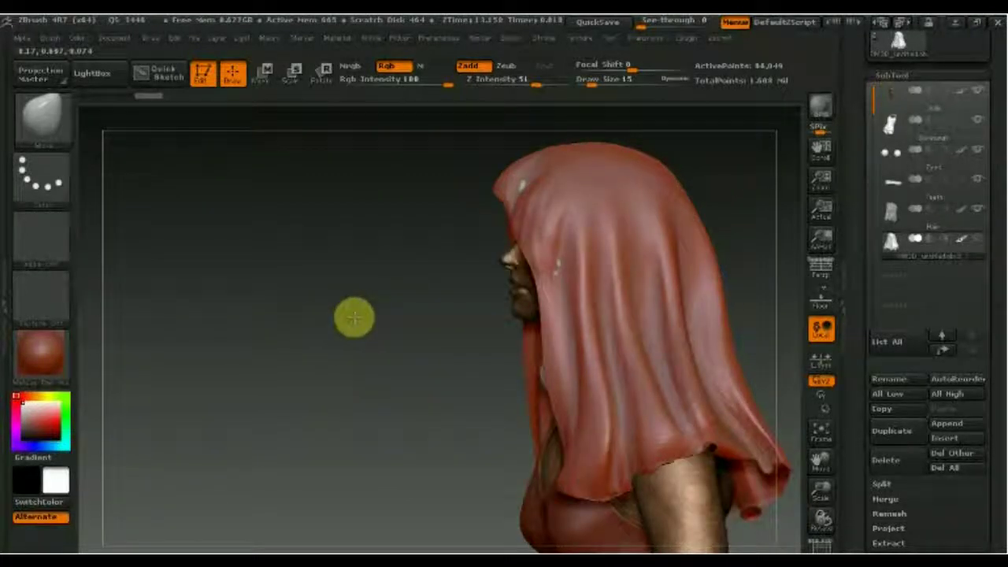
shift+drag(401, 305, 408, 302)
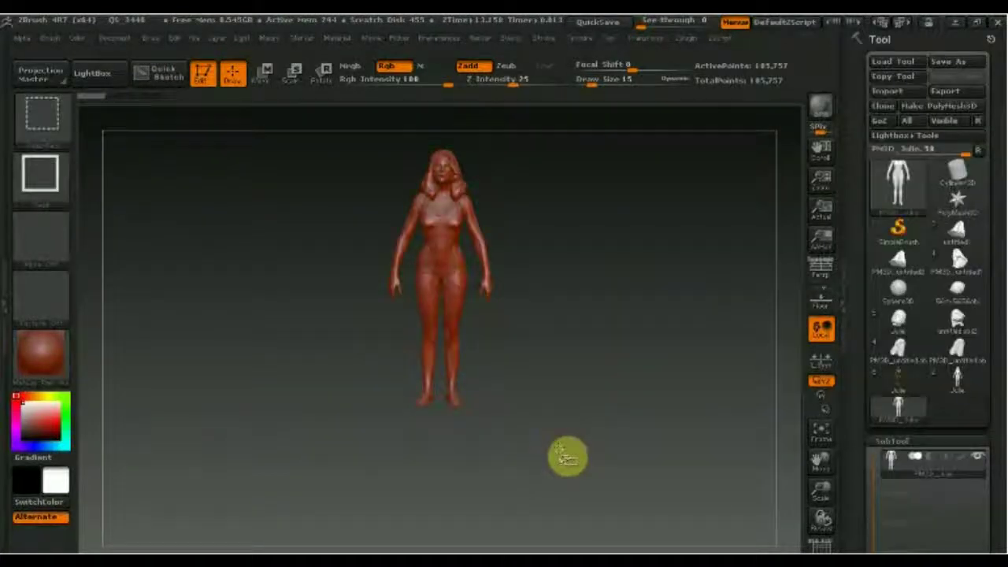
Frame the long-haired head bust in the canvas centre, zoom out and turn its face sideways.
mouse_move(555, 445)
ctrl+shift+mouse_down()
mouse_move(398, 293)
mouse_move(373, 206)
ctrl+shift+mouse_up()
drag(521, 282, 518, 389)
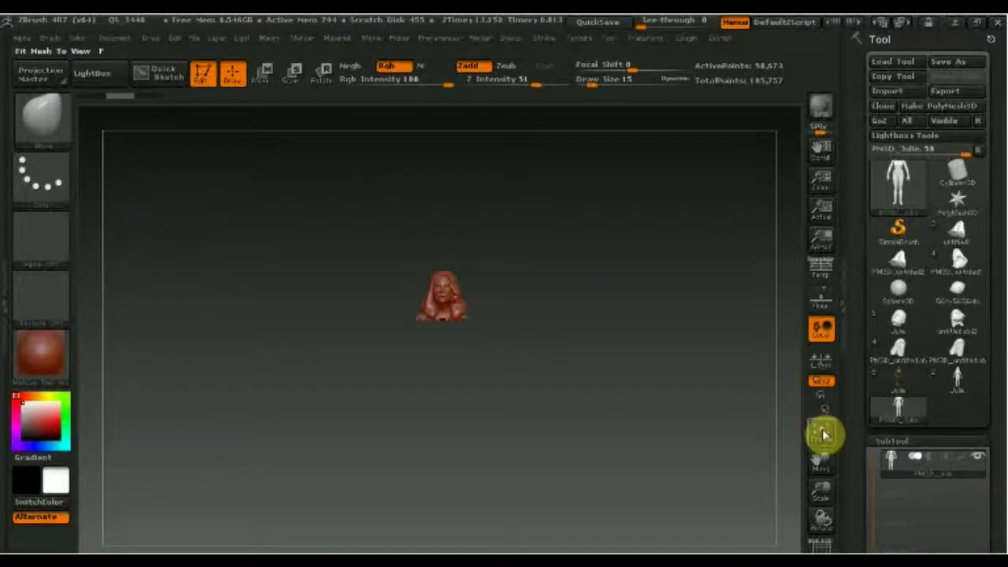
click(823, 434)
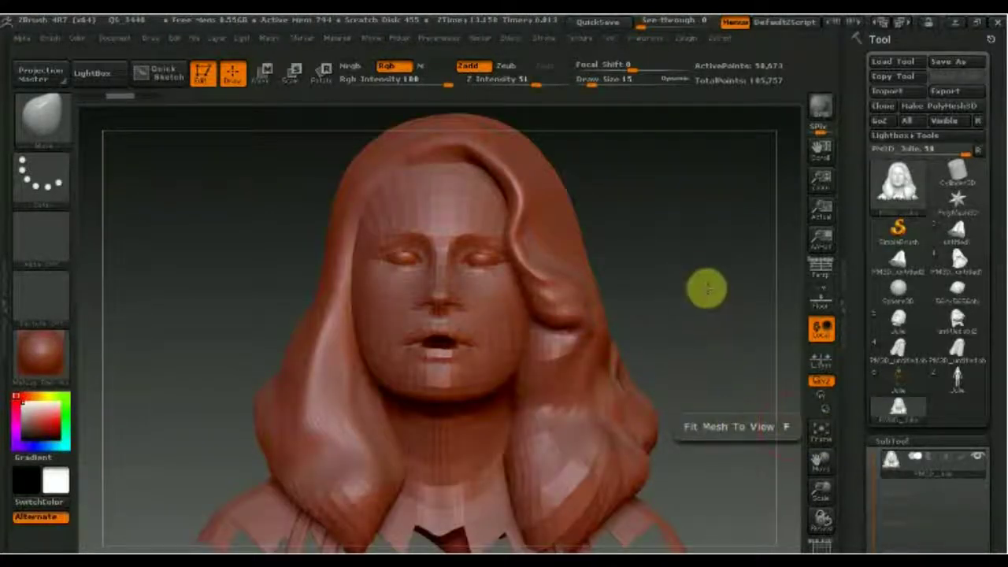
alt+drag(707, 289, 697, 254)
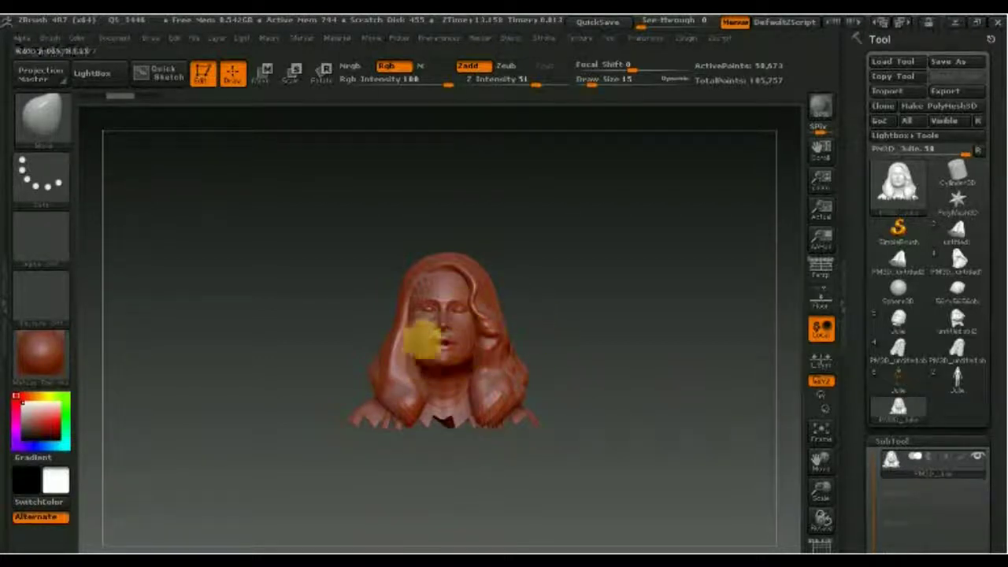
drag(515, 405, 633, 406)
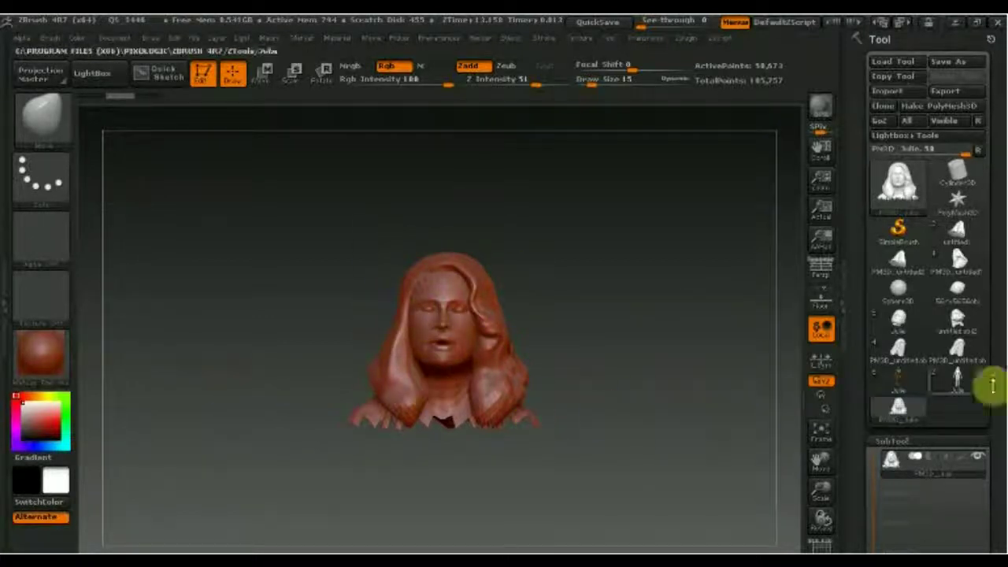
drag(994, 383, 997, 276)
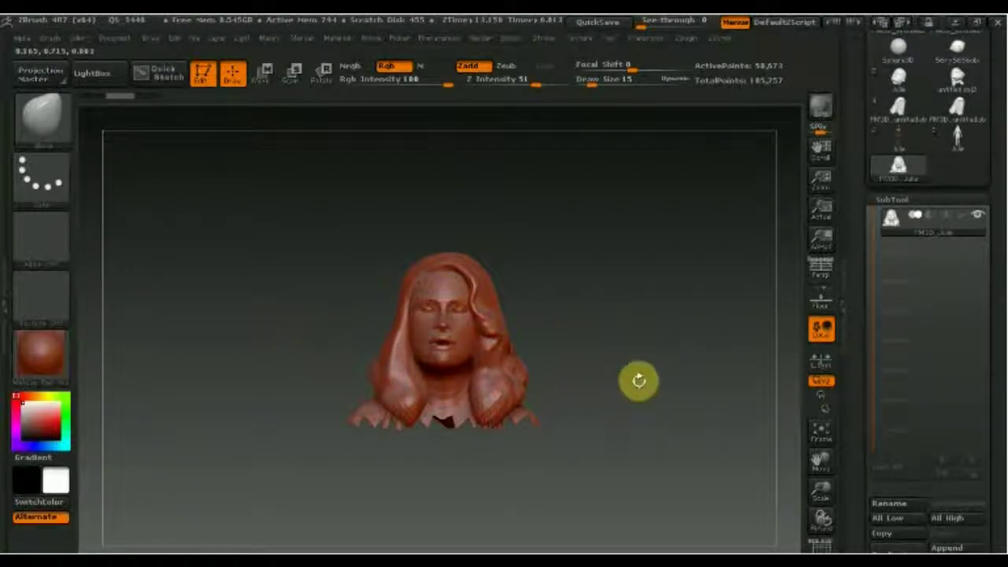
mouse_move(612, 392)
mouse_down()
mouse_move(604, 394)
mouse_move(607, 340)
mouse_up()
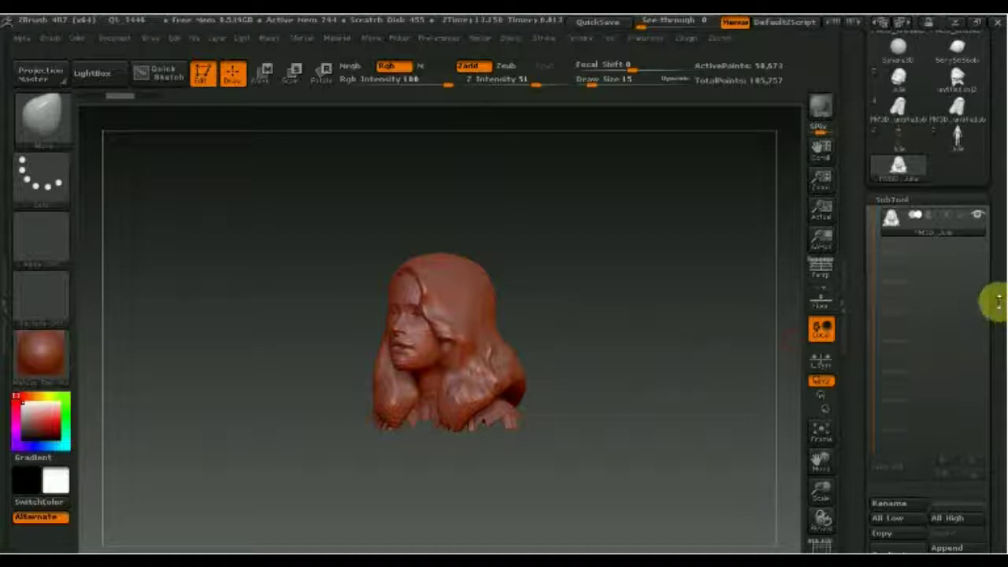
mouse_move(998, 301)
mouse_down()
mouse_move(993, 337)
mouse_move(1001, 282)
mouse_up()
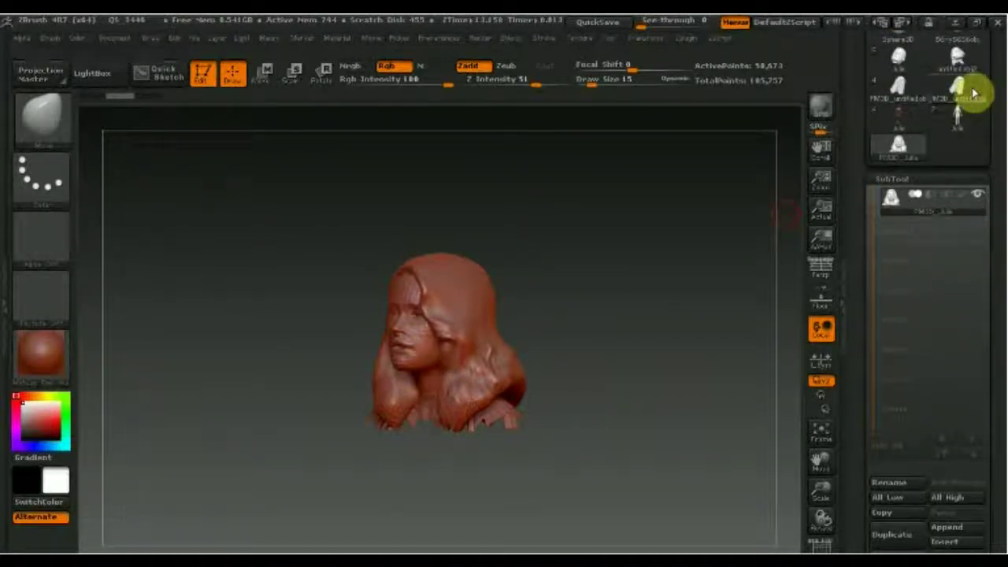
drag(984, 158, 990, 225)
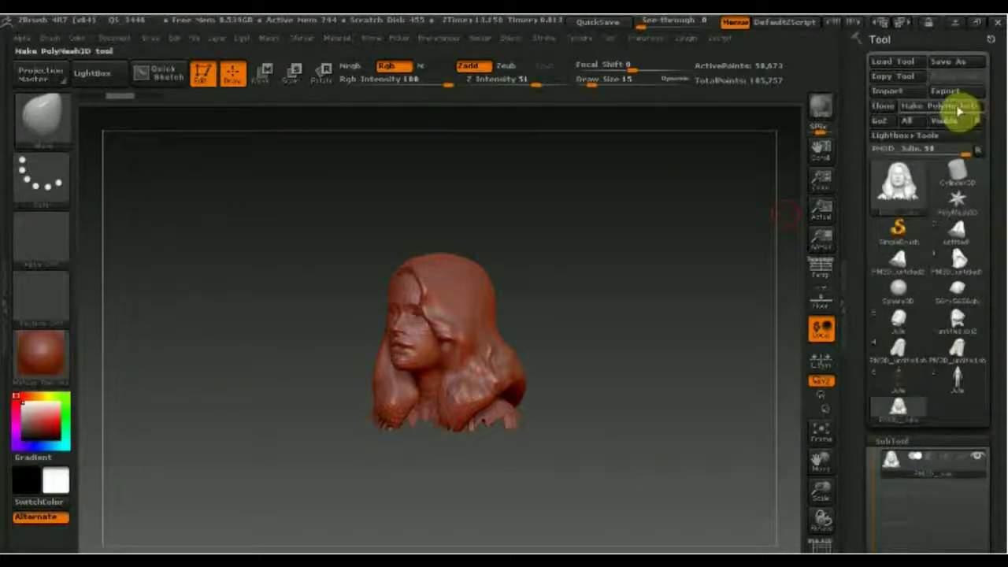
Start an OBJ export of PM3D_Julie to the ZTools folder, then cancel it.
click(949, 93)
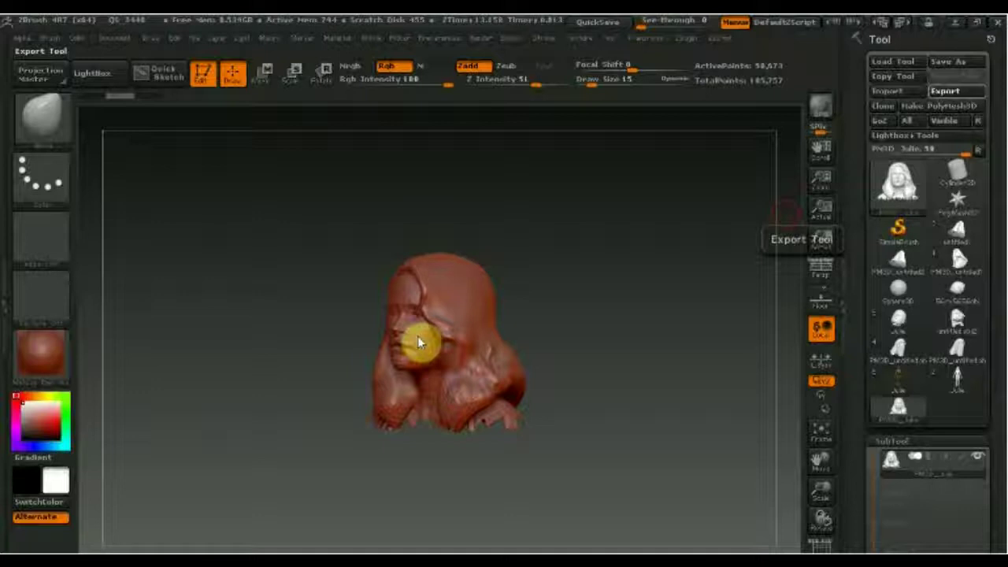
drag(418, 342, 572, 351)
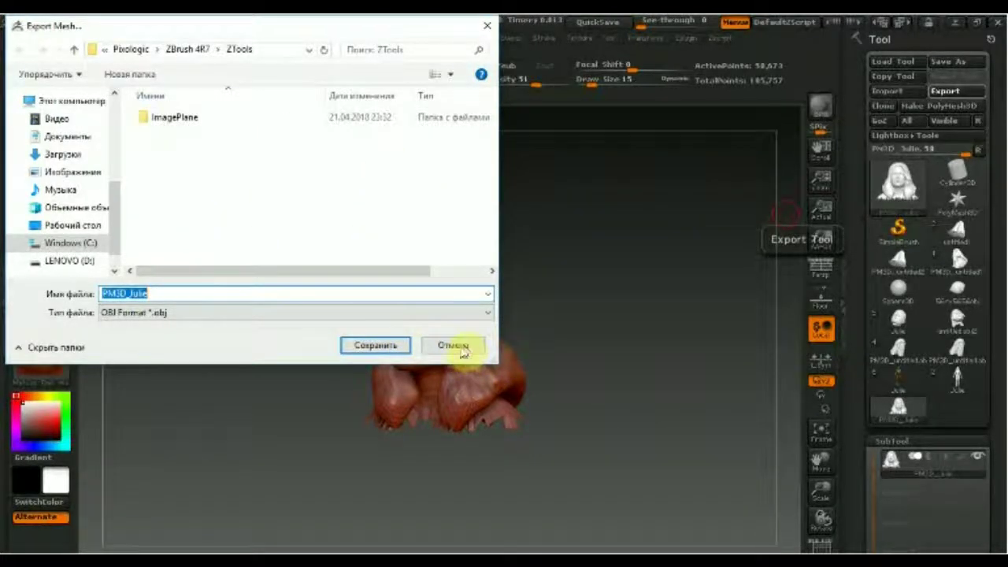
click(463, 349)
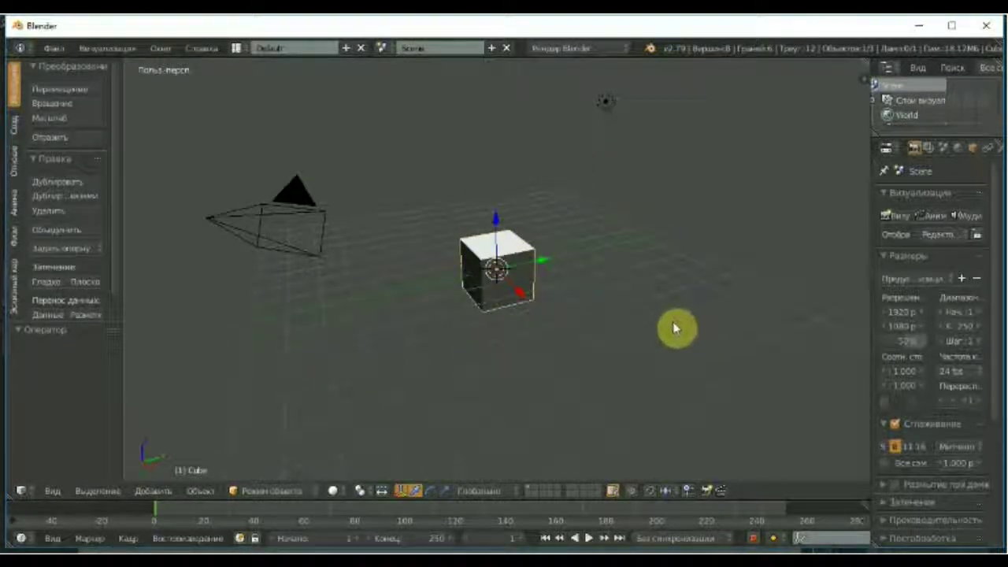
Select the default cube, camera and lamp together and delete them all.
mouse_move(704, 319)
middle_down()
mouse_move(598, 335)
mouse_move(634, 286)
middle_up()
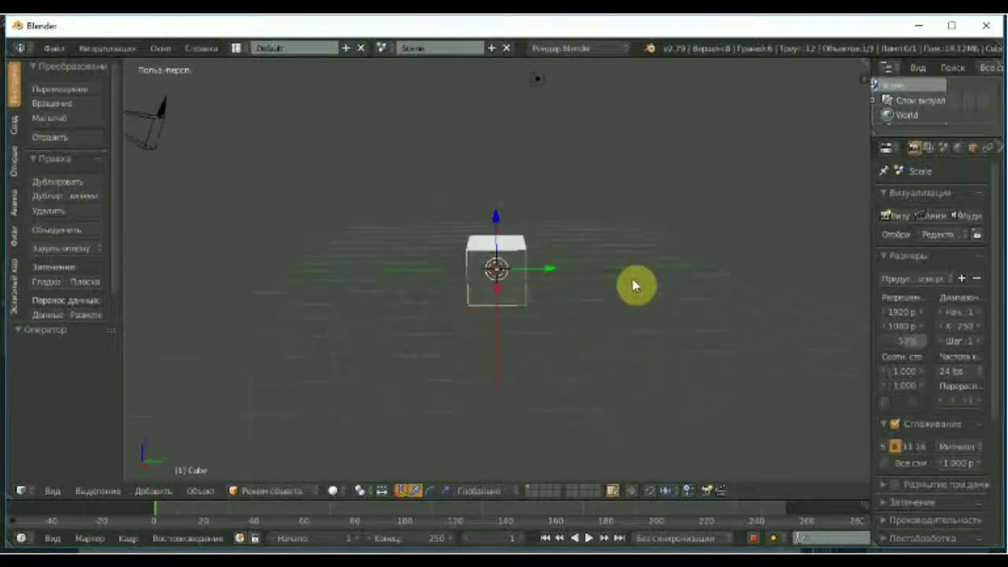
key(a)
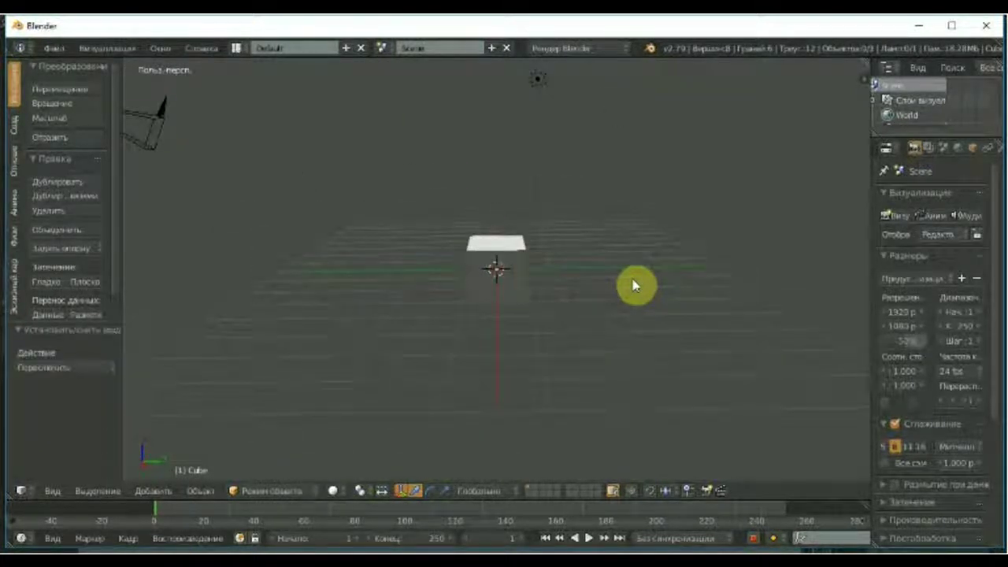
key(a)
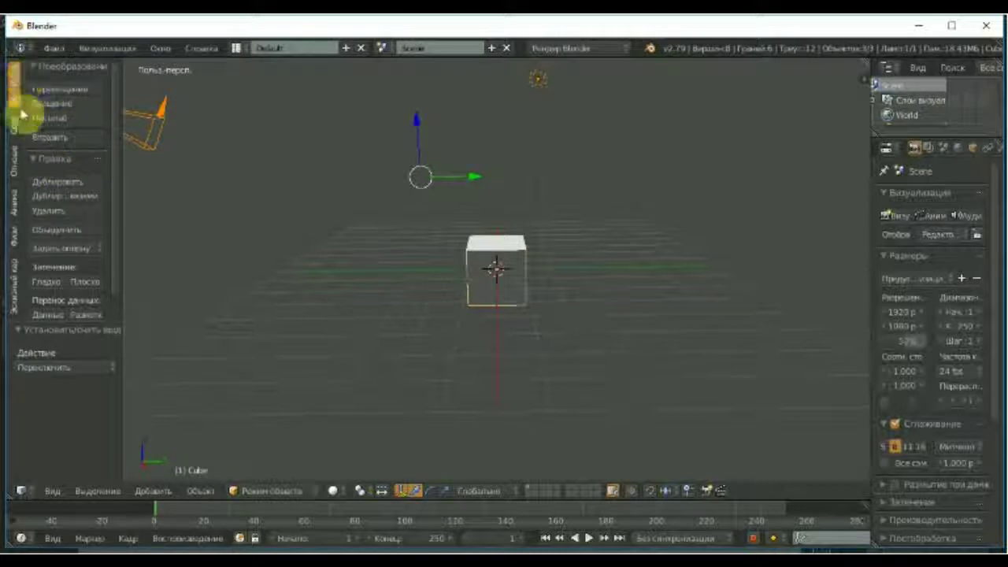
click(63, 214)
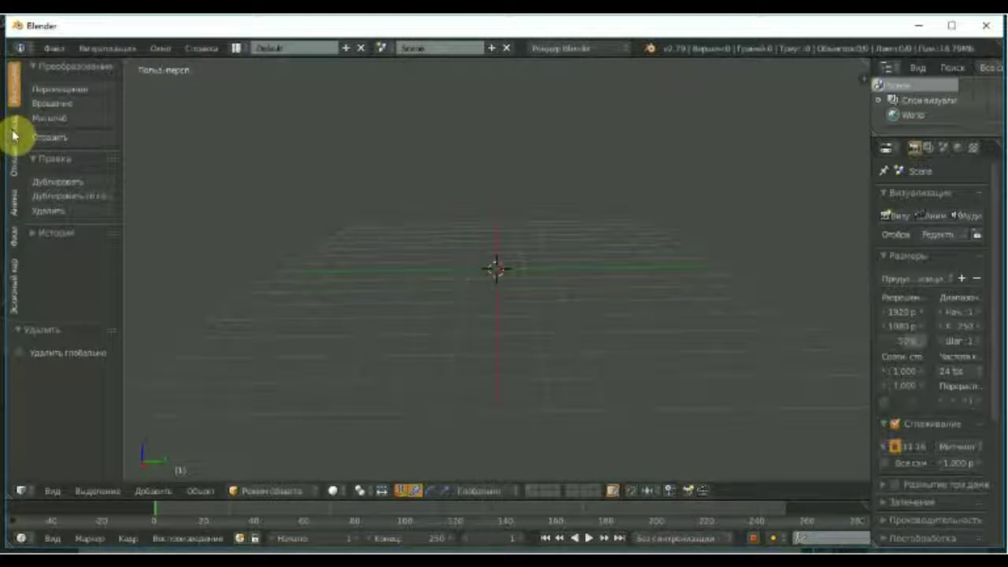
Add a UV sphere and raise the plane along Z to about 0.687 above it.
click(14, 130)
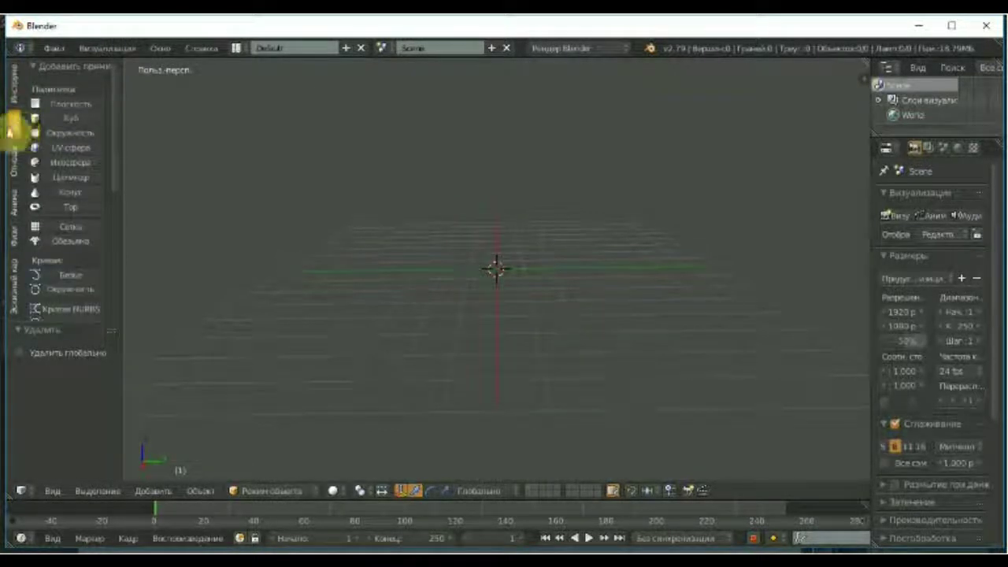
click(69, 150)
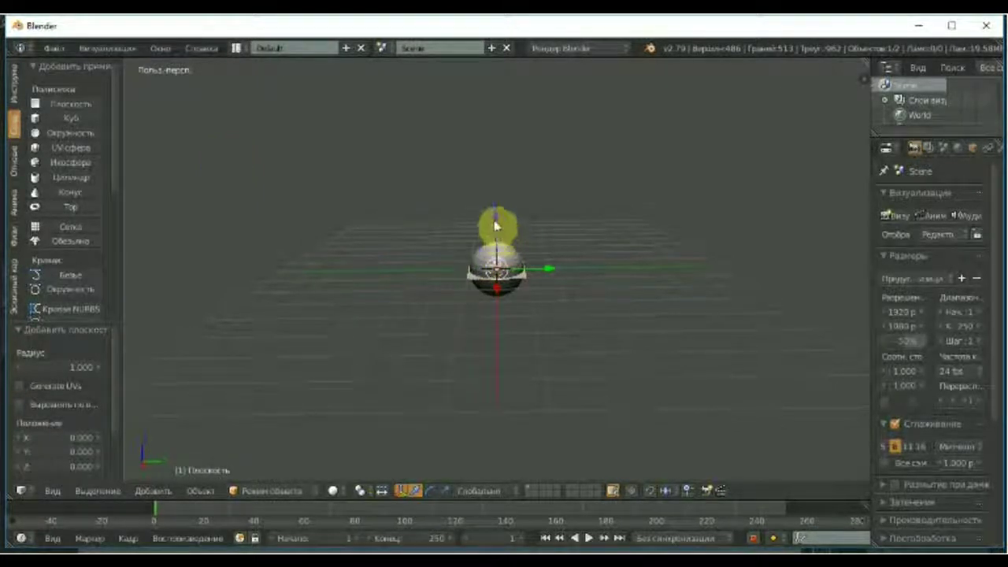
text(gz0.5)
key(Return)
key(g)
key(z)
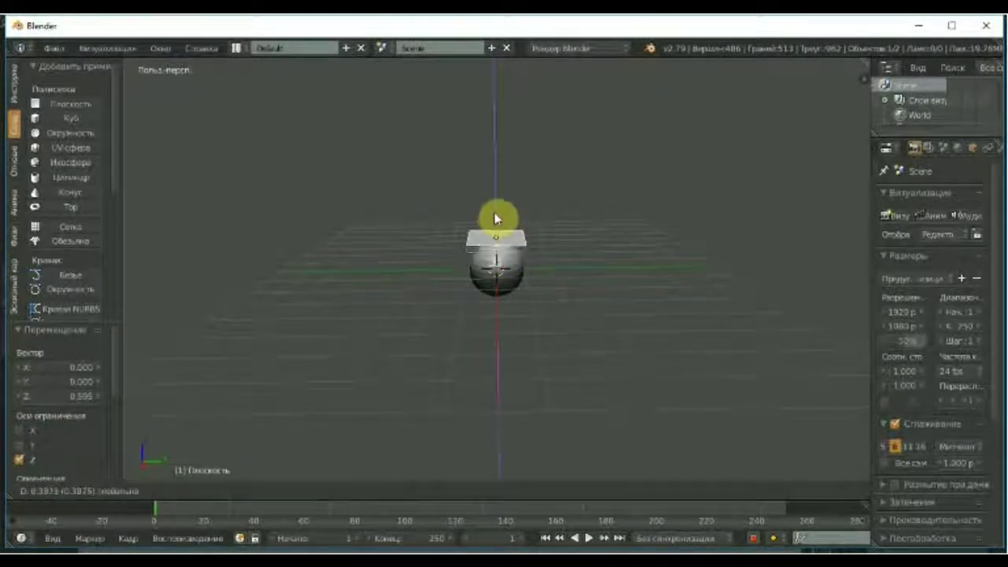
click(495, 219)
Zoom and orbit the view to look down on the plane above the sphere.
scroll(497, 253, up, 4)
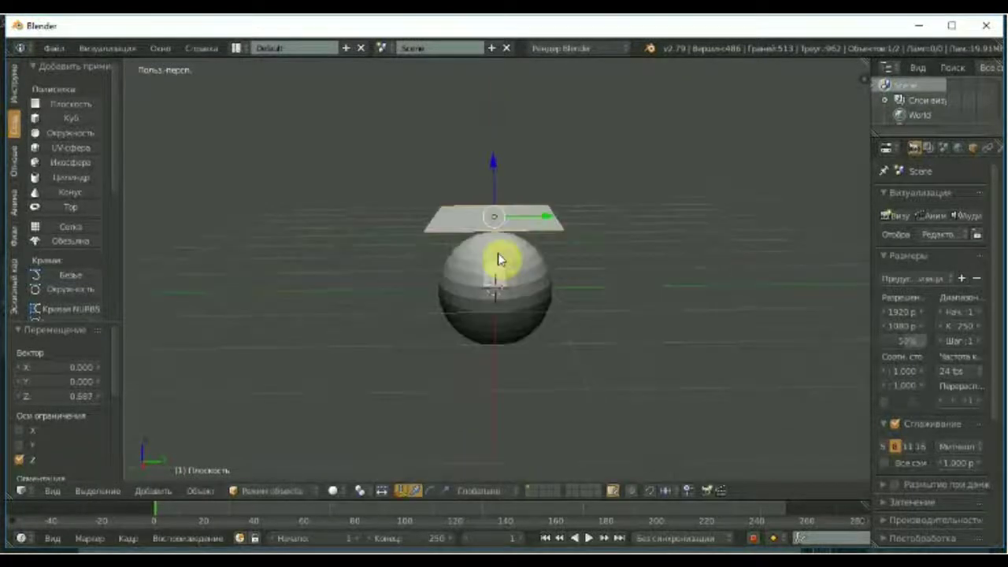
scroll(497, 253, up, 2)
scroll(482, 293, down, 3)
scroll(483, 293, down, 2)
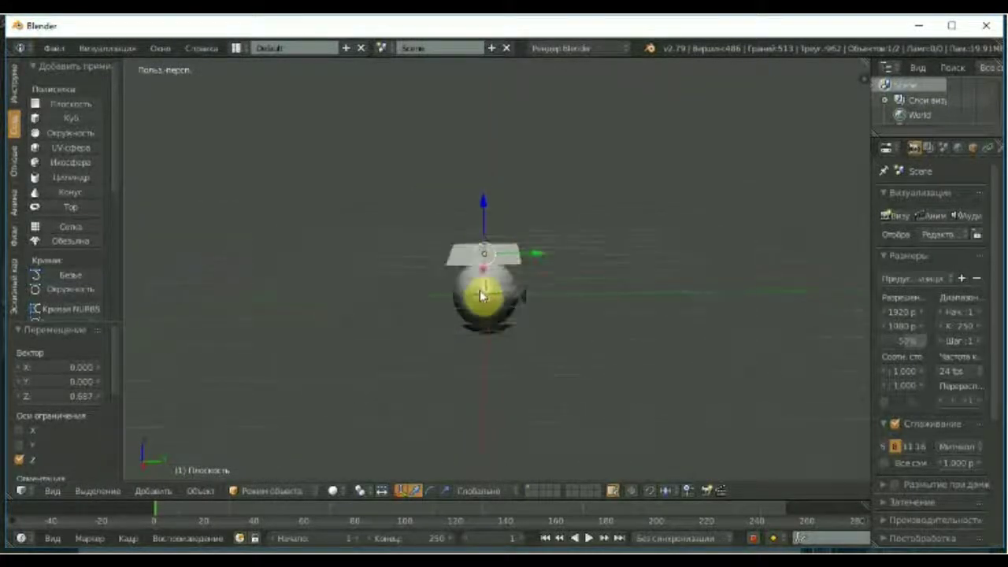
scroll(584, 314, down, 2)
mouse_move(570, 327)
middle_down()
mouse_move(397, 311)
mouse_move(607, 320)
mouse_move(541, 360)
mouse_move(604, 306)
middle_up()
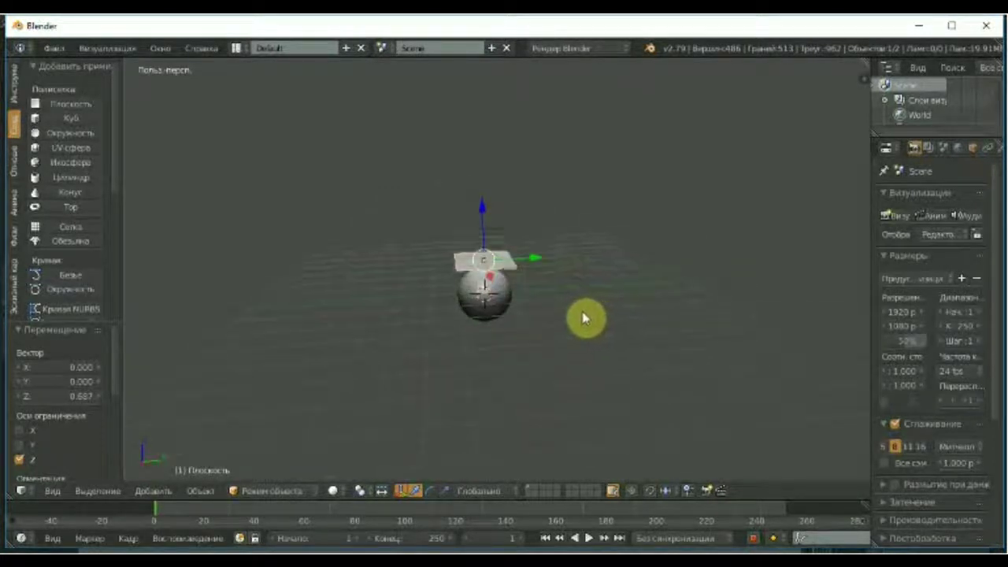
scroll(552, 319, up, 3)
scroll(489, 306, up, 1)
middle_drag(488, 306, 494, 315)
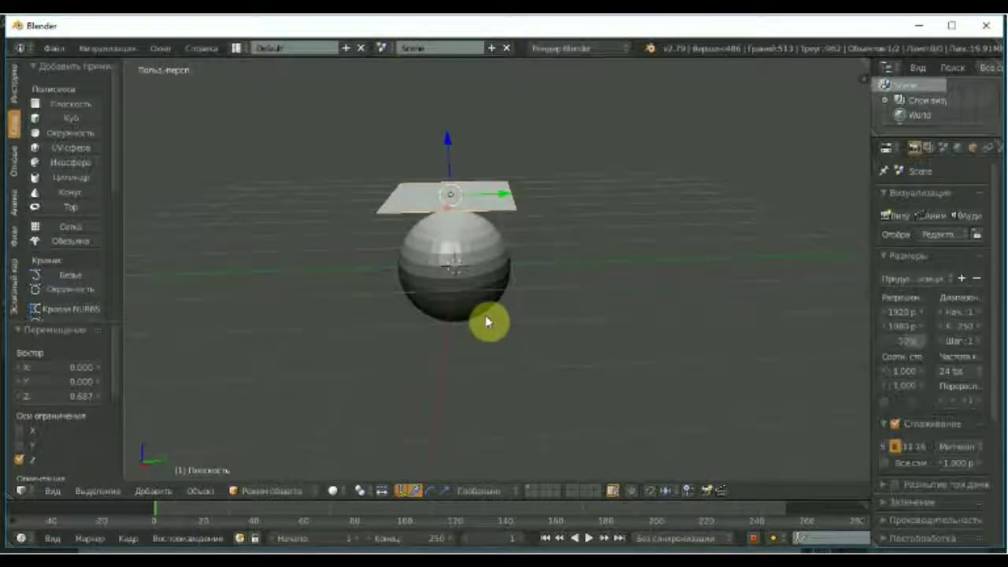
scroll(486, 319, down, 2)
mouse_move(578, 318)
middle_down()
mouse_move(500, 330)
mouse_move(556, 354)
mouse_move(585, 311)
mouse_move(581, 293)
middle_up()
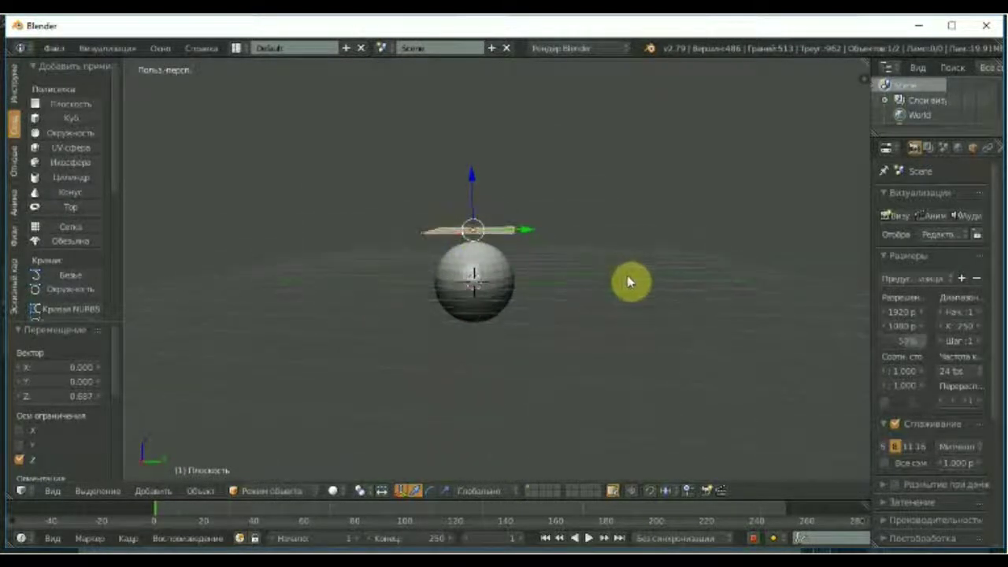
scroll(480, 281, up, 1)
middle_drag(480, 281, 490, 248)
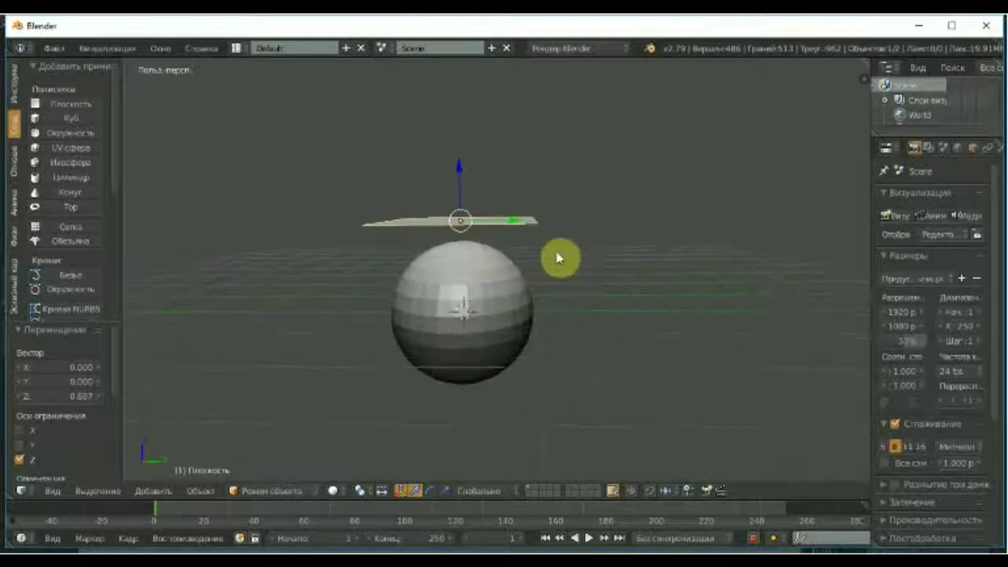
middle_drag(590, 308, 597, 368)
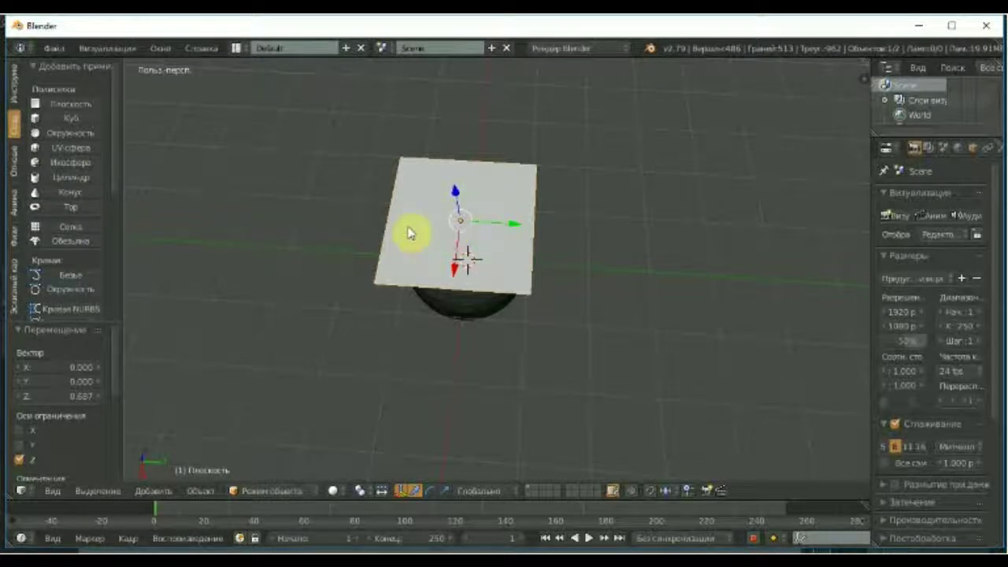
Switch the plane into Edit Mode with the mesh editing tools shown.
key(Tab)
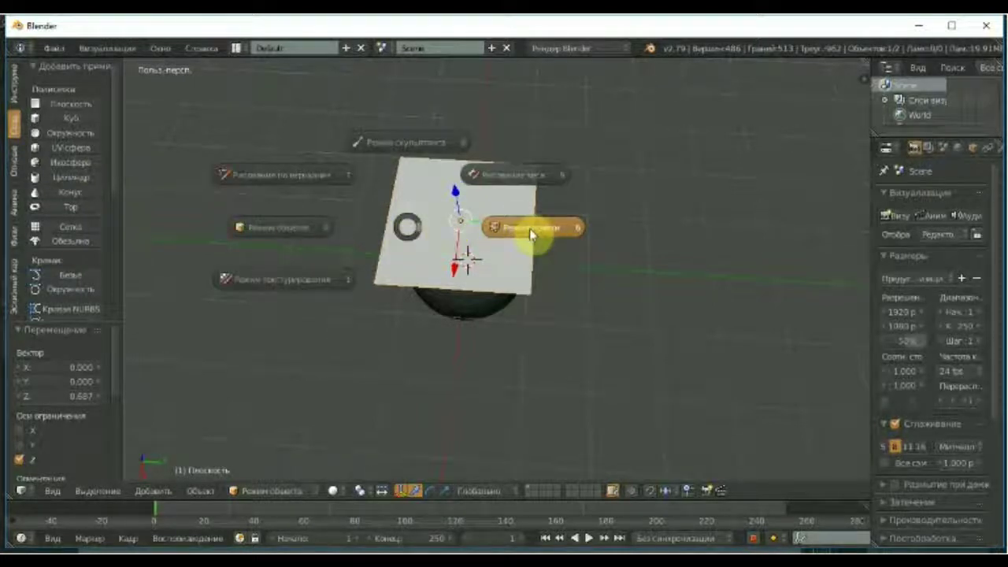
click(531, 234)
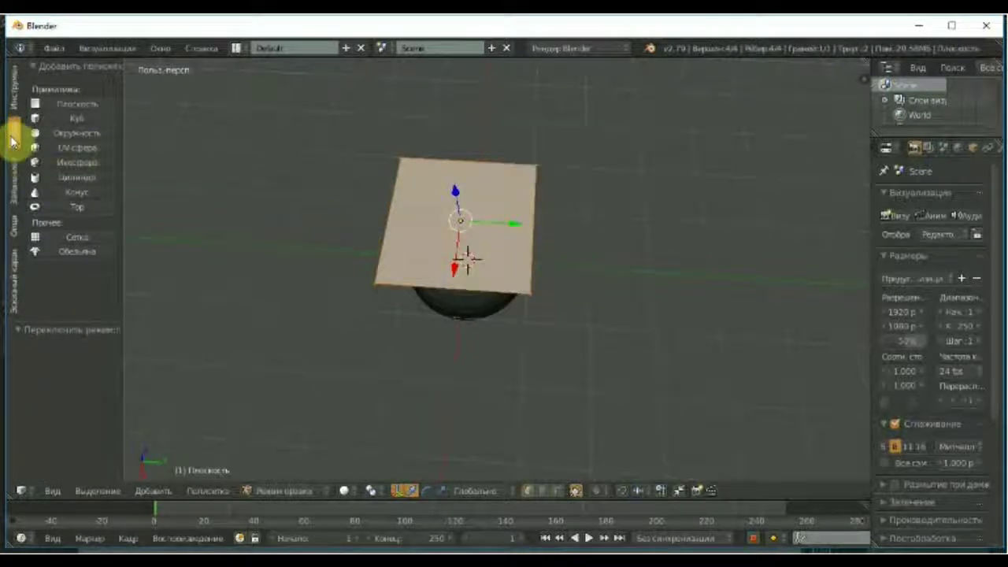
click(14, 99)
scroll(71, 257, down, 2)
scroll(71, 260, down, 1)
scroll(74, 272, down, 1)
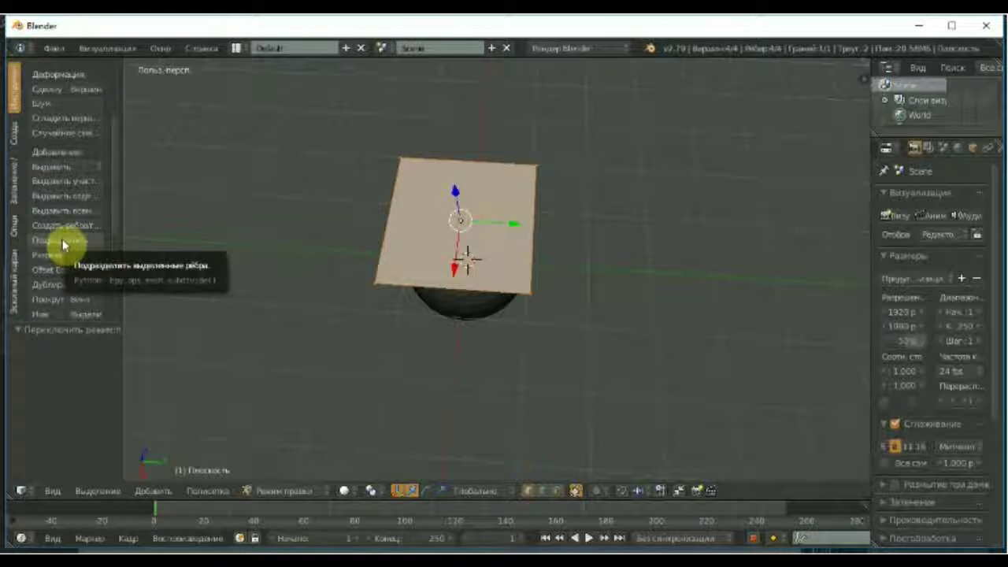
Subdivide the plane four times into a 16×16 grid of 256 faces.
click(63, 239)
click(62, 238)
click(62, 239)
click(62, 238)
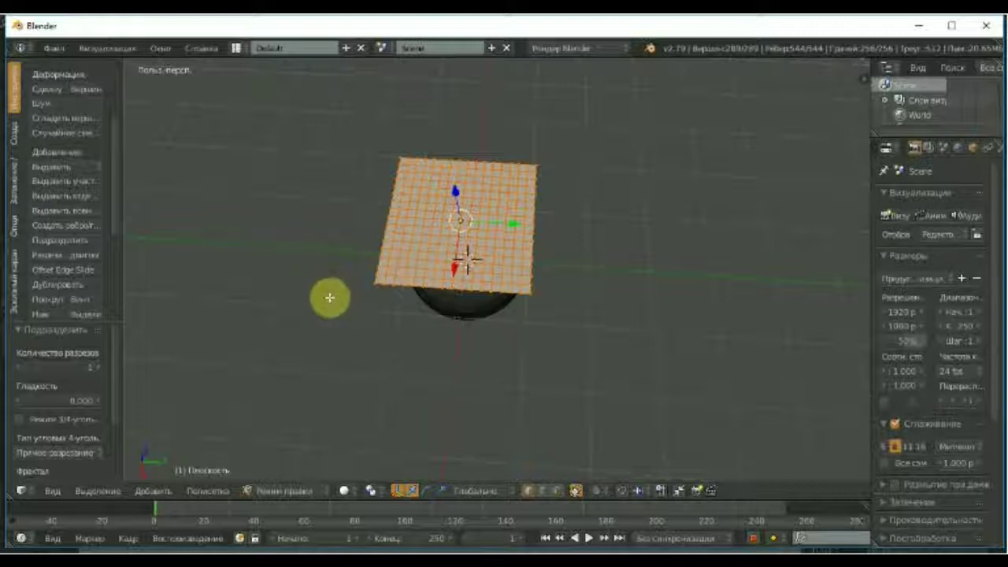
middle_drag(329, 270, 279, 225)
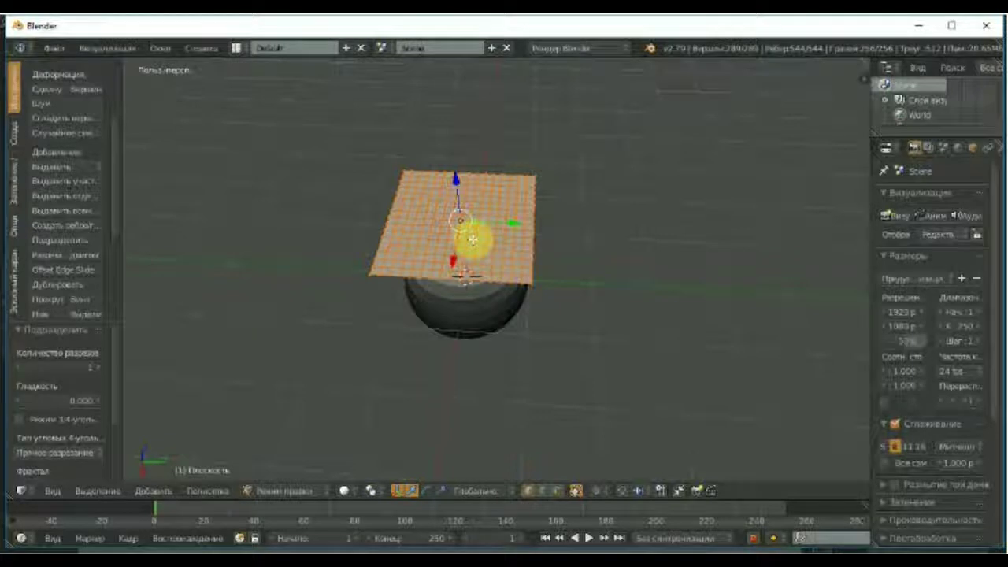
key(Tab)
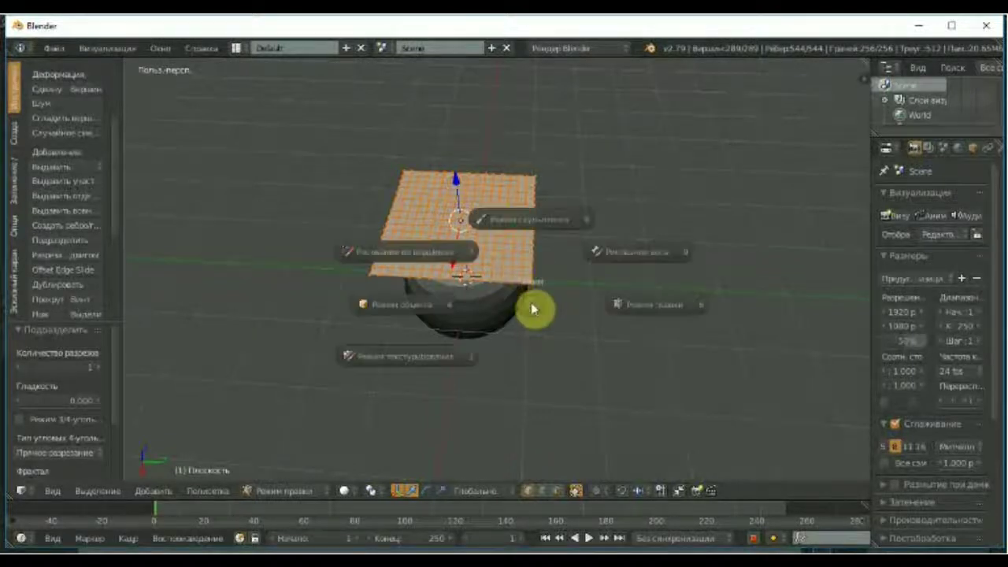
Back in Object Mode, give the plane Cloth physics with Self Collision enabled.
click(405, 308)
mouse_move(591, 338)
middle_down()
mouse_move(588, 315)
mouse_move(608, 273)
mouse_move(595, 264)
middle_up()
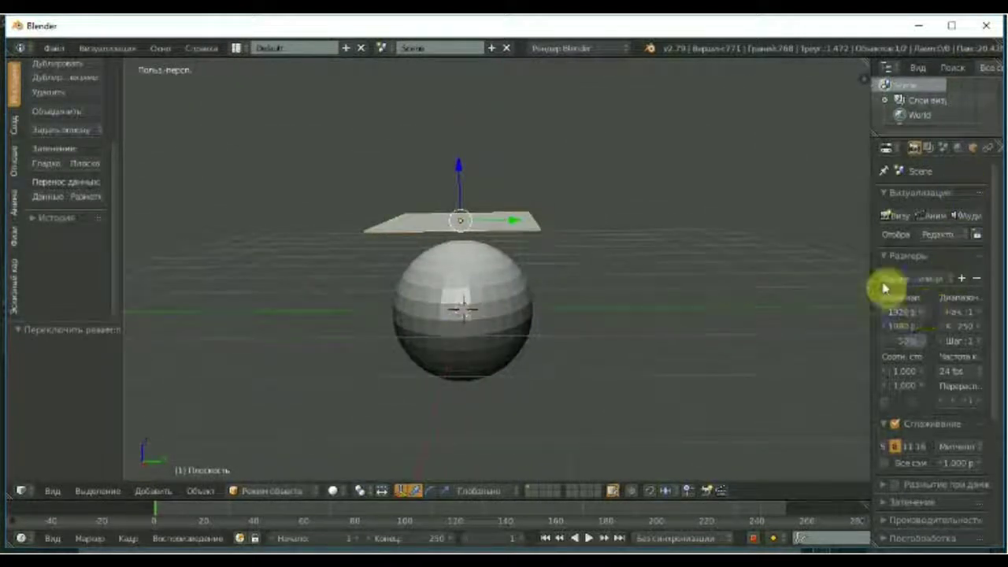
mouse_move(862, 255)
mouse_down()
mouse_move(670, 263)
mouse_move(761, 272)
mouse_up()
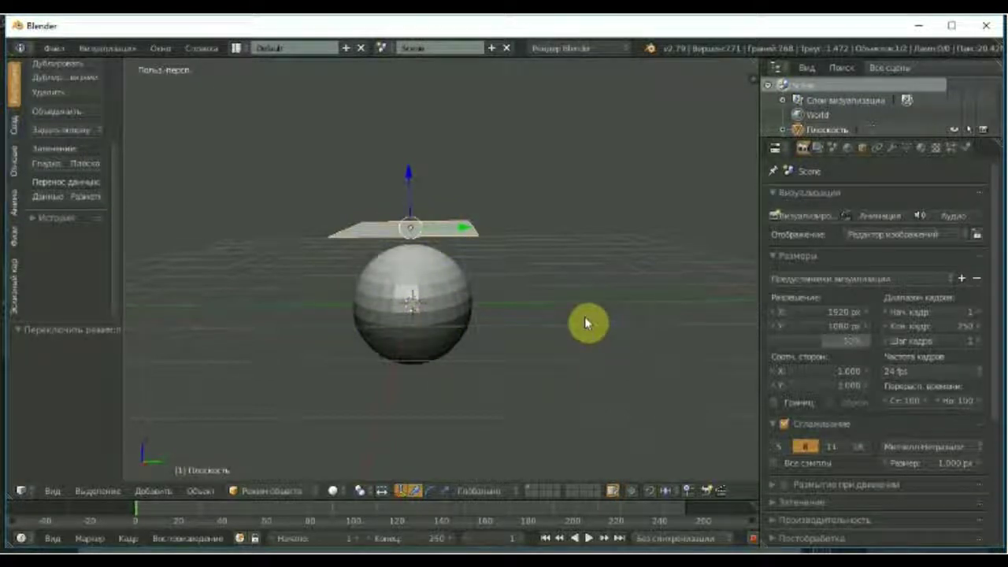
click(968, 150)
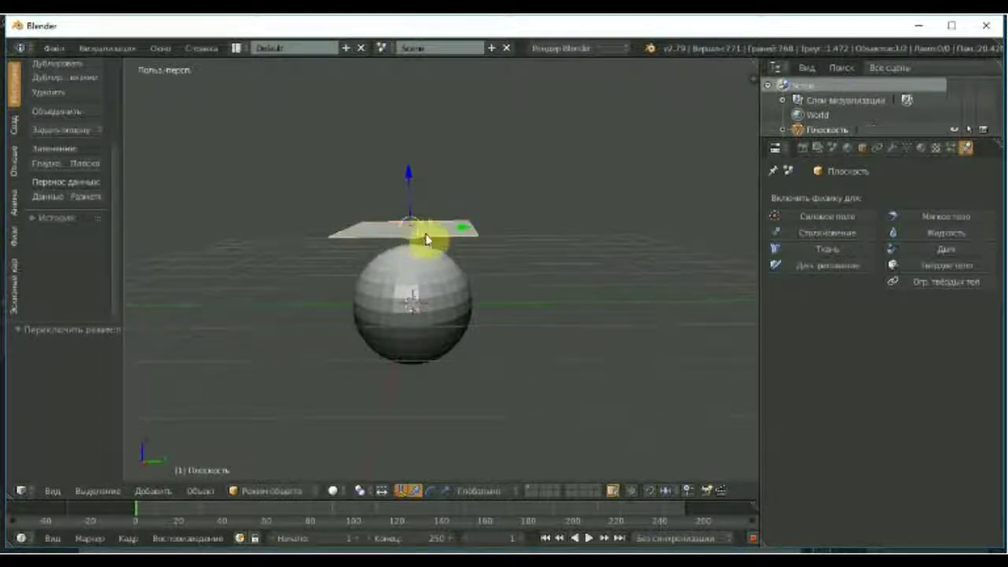
click(841, 251)
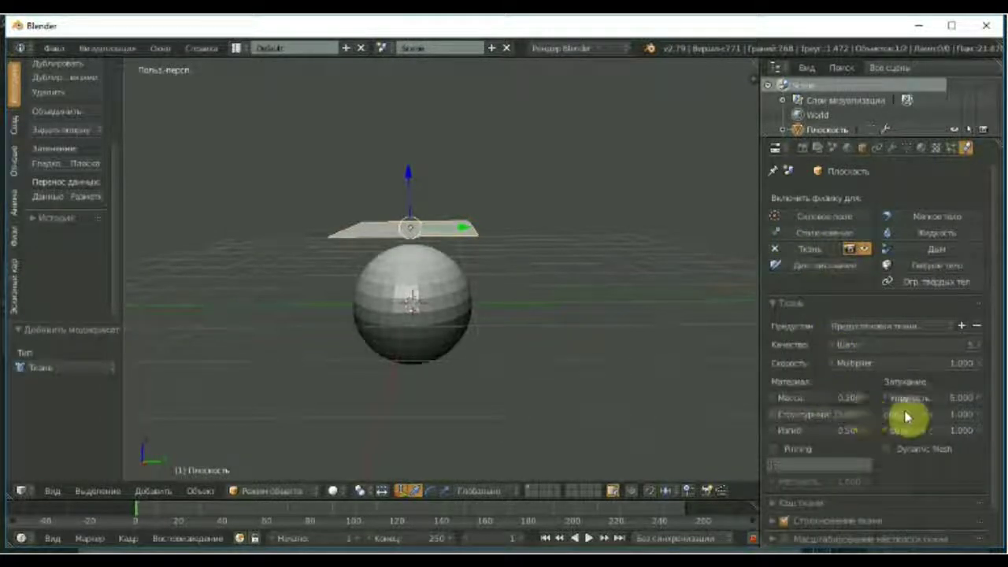
scroll(904, 416, down, 2)
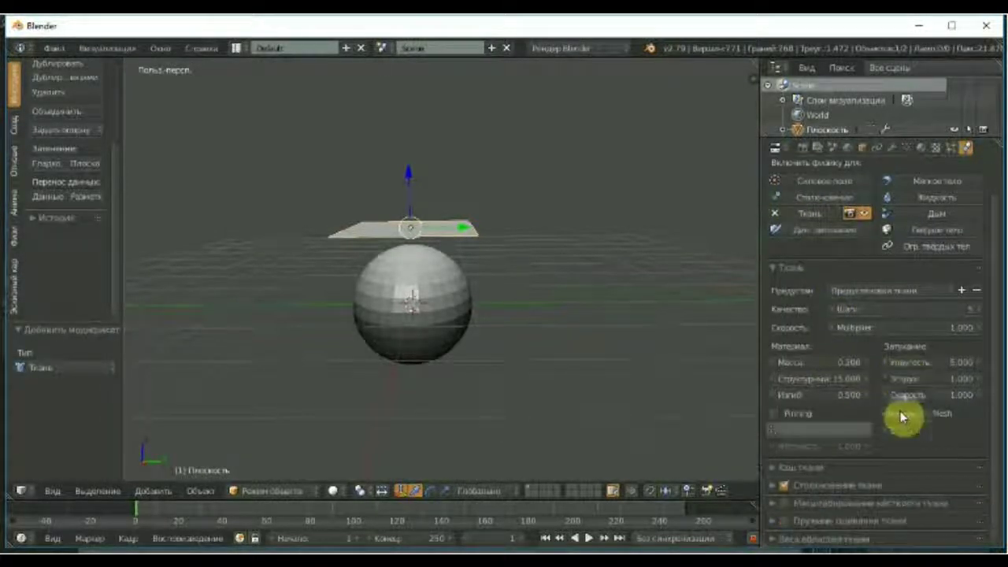
click(772, 488)
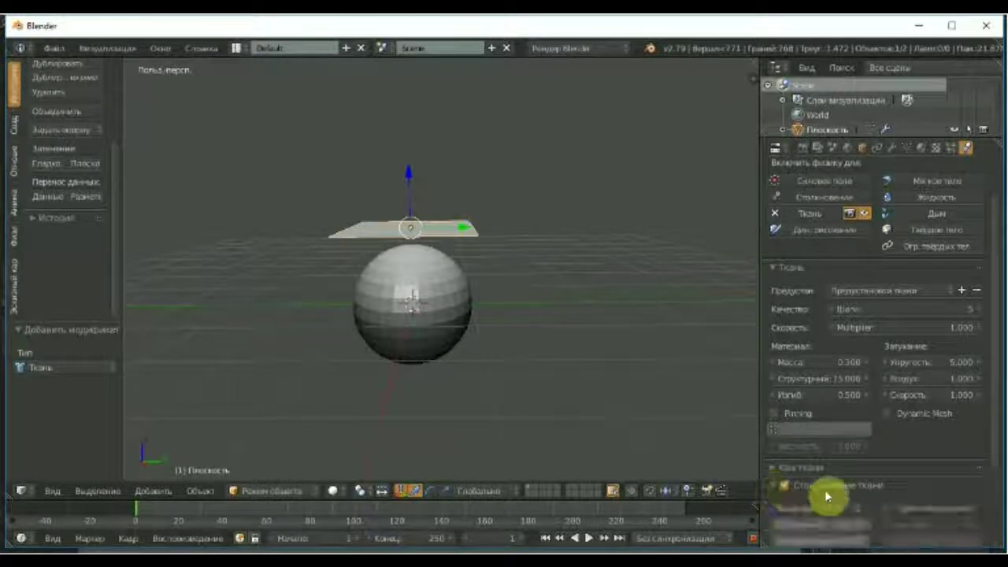
click(883, 508)
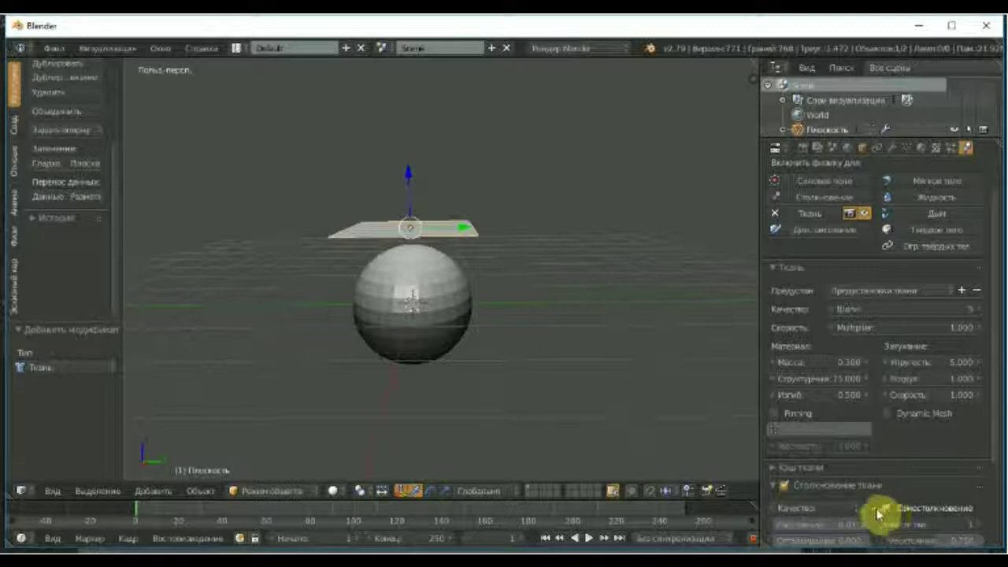
right_click(428, 304)
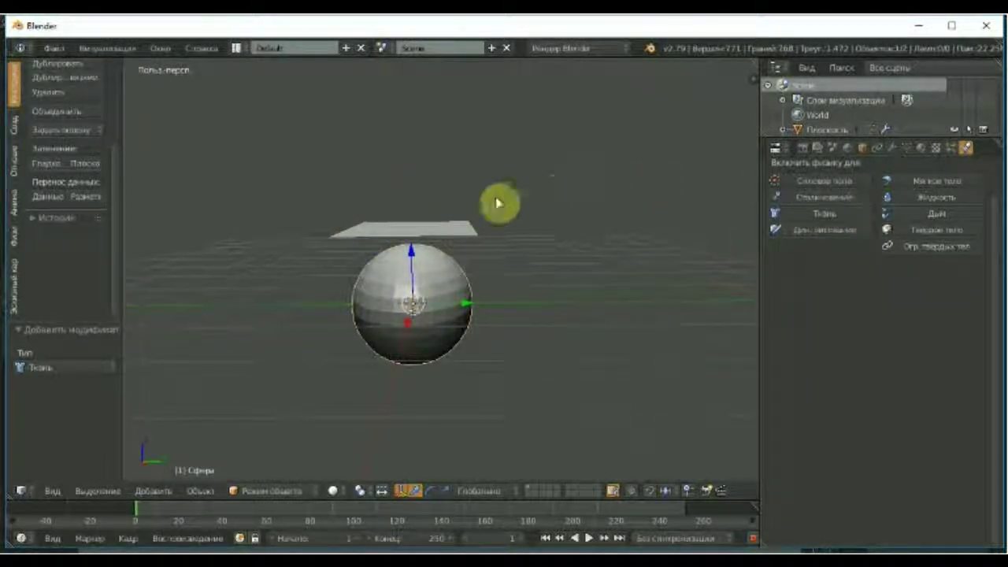
Add Collision physics to the sphere, play the cloth drape, then rewind to frame 0.
click(829, 198)
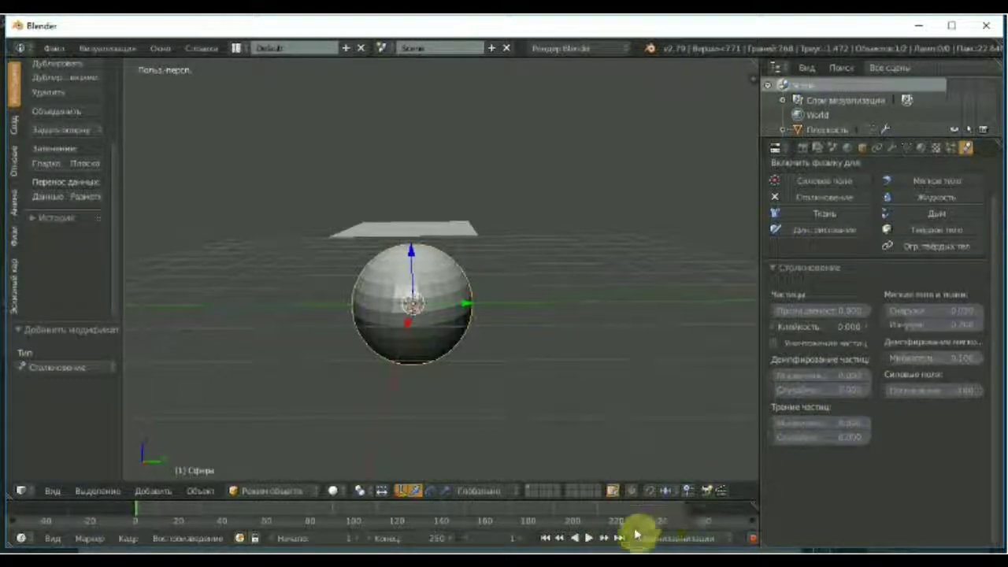
click(588, 538)
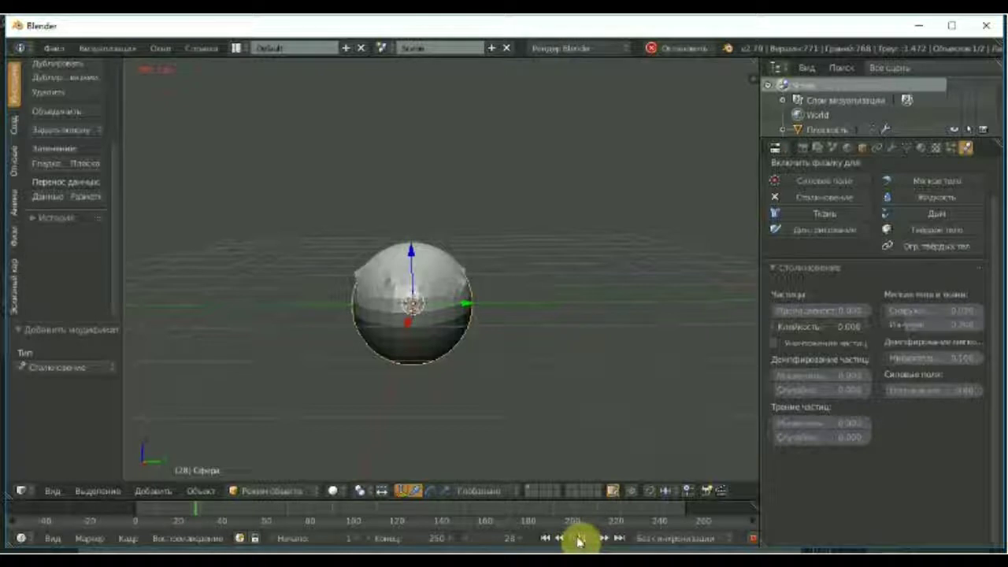
click(579, 540)
click(180, 514)
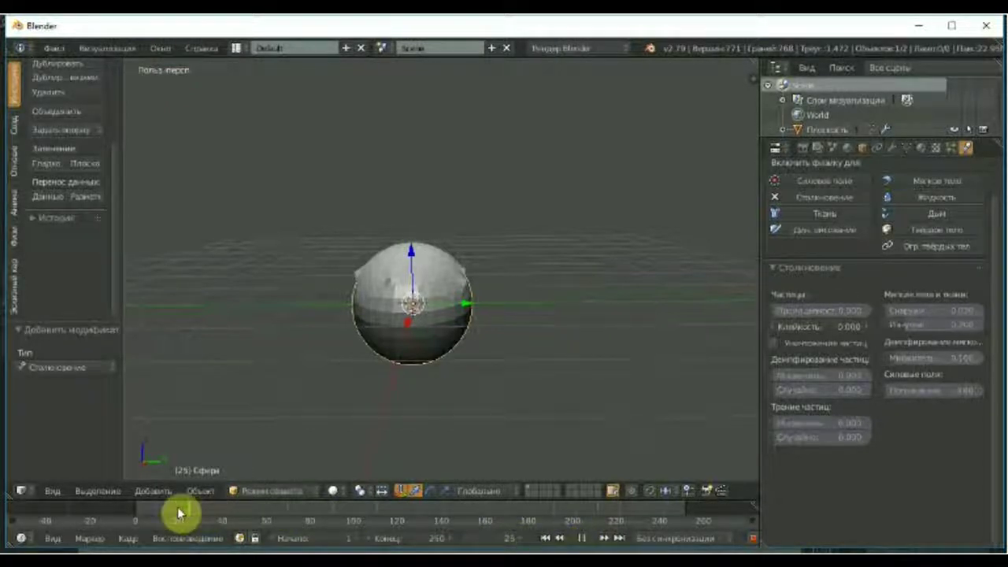
drag(179, 513, 101, 526)
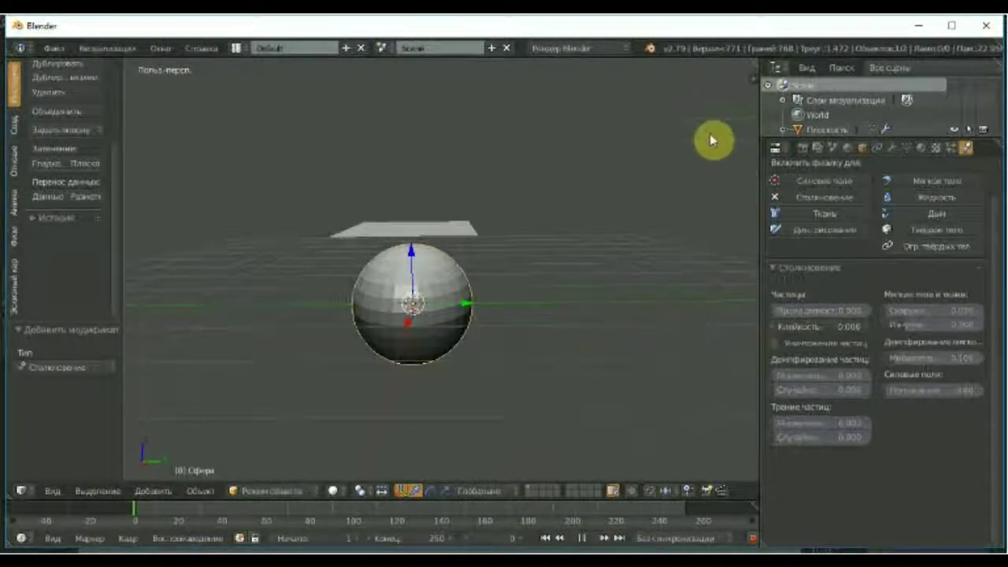
click(750, 78)
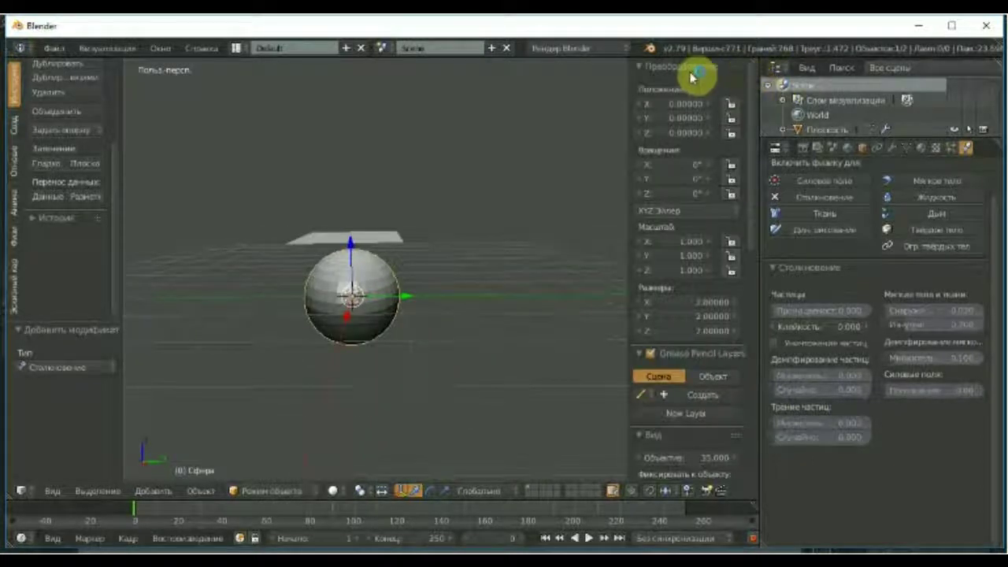
Apply the 3Ds Max OpenGL lighting preset from the viewport sidebar.
drag(687, 241, 684, 289)
scroll(683, 289, down, 3)
scroll(686, 371, down, 2)
scroll(711, 318, down, 1)
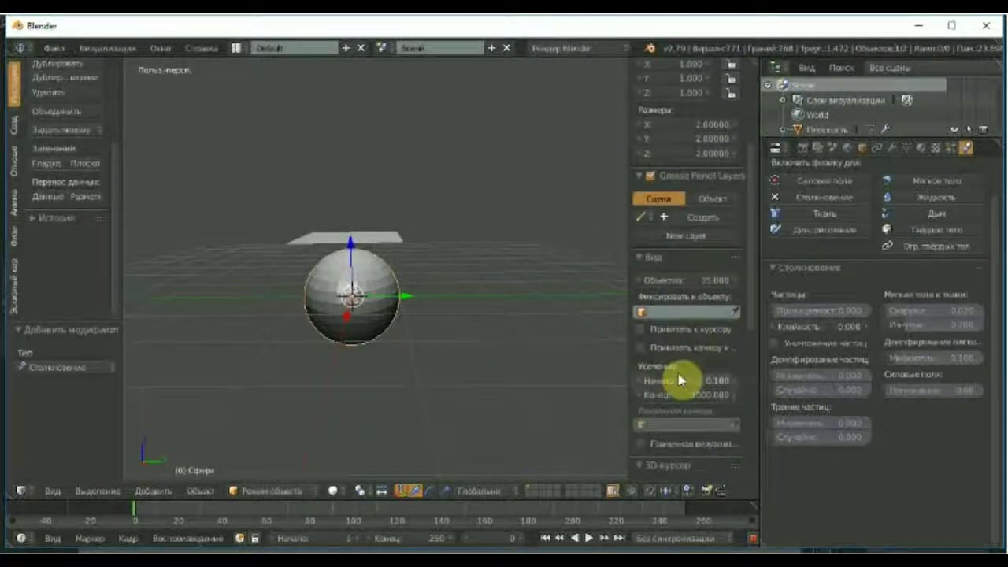
scroll(670, 378, down, 4)
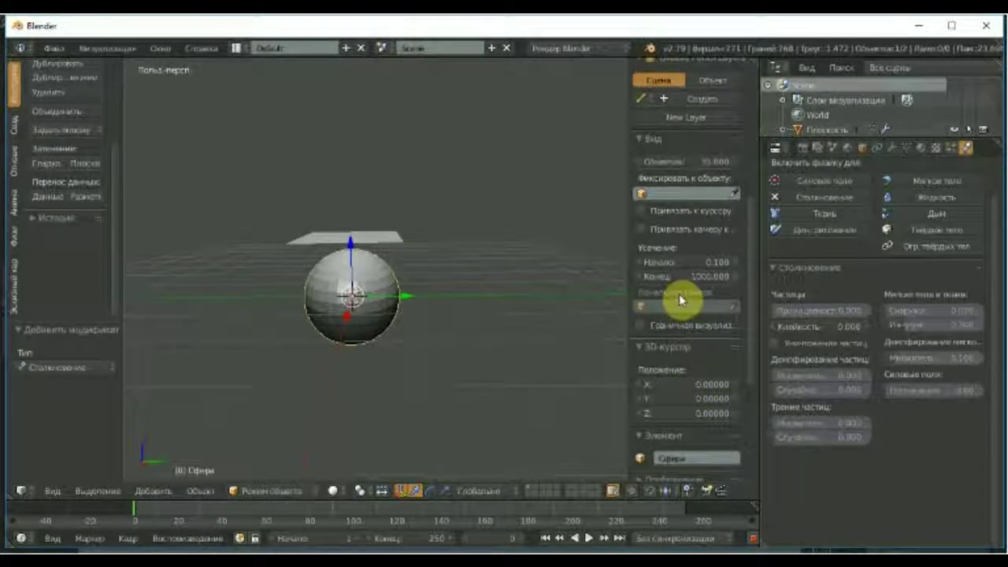
scroll(684, 325, down, 3)
scroll(693, 374, down, 2)
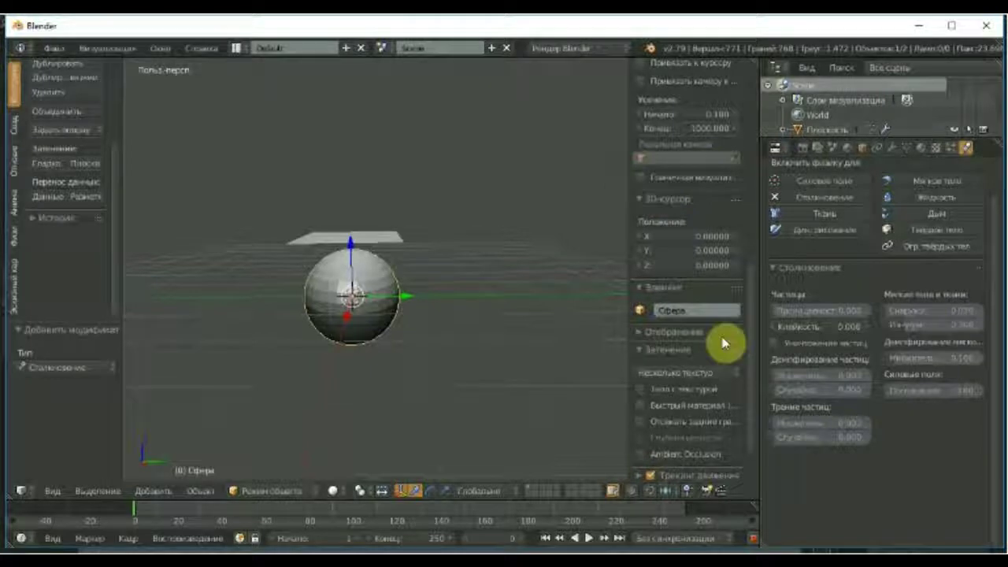
scroll(733, 370, down, 3)
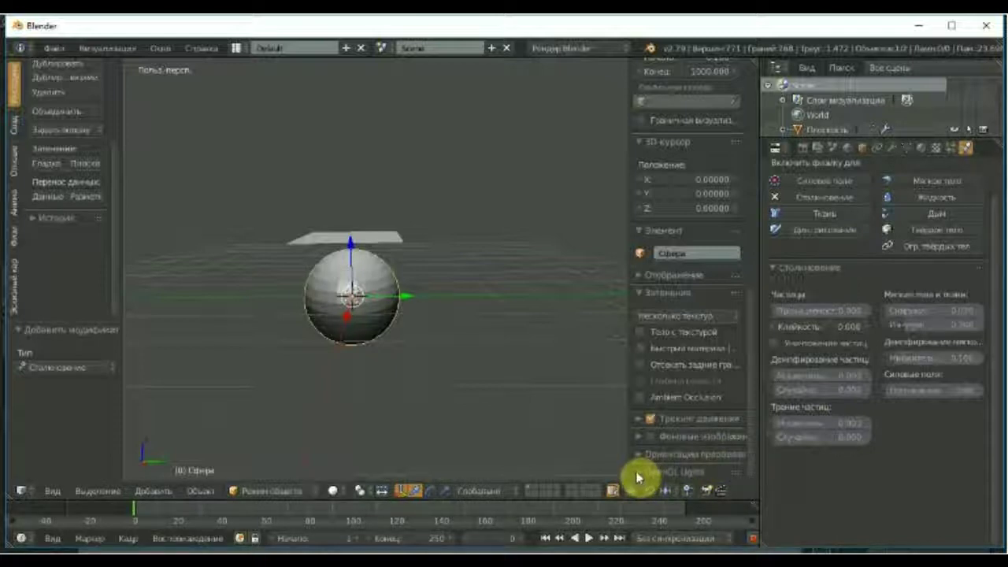
scroll(638, 477, down, 1)
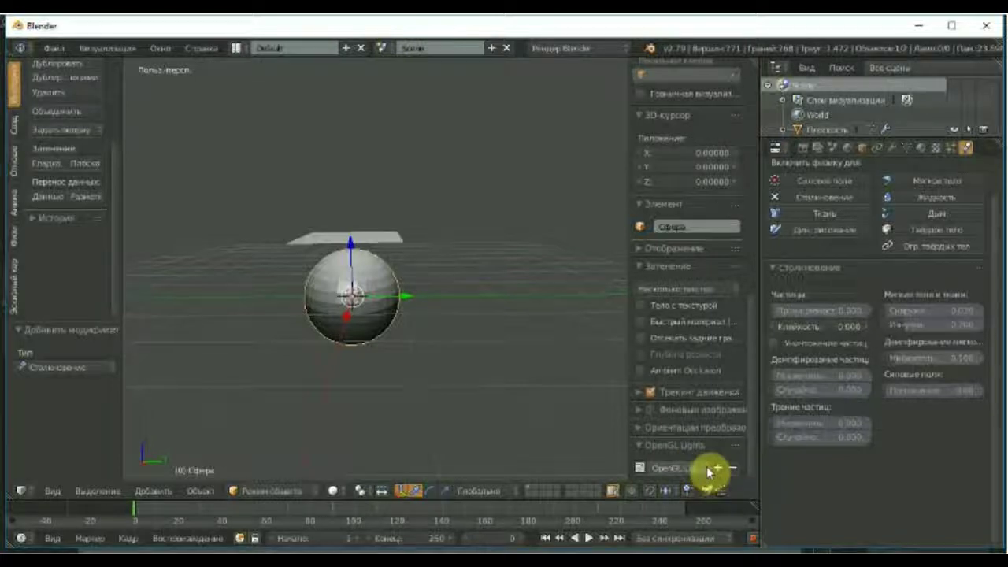
click(708, 470)
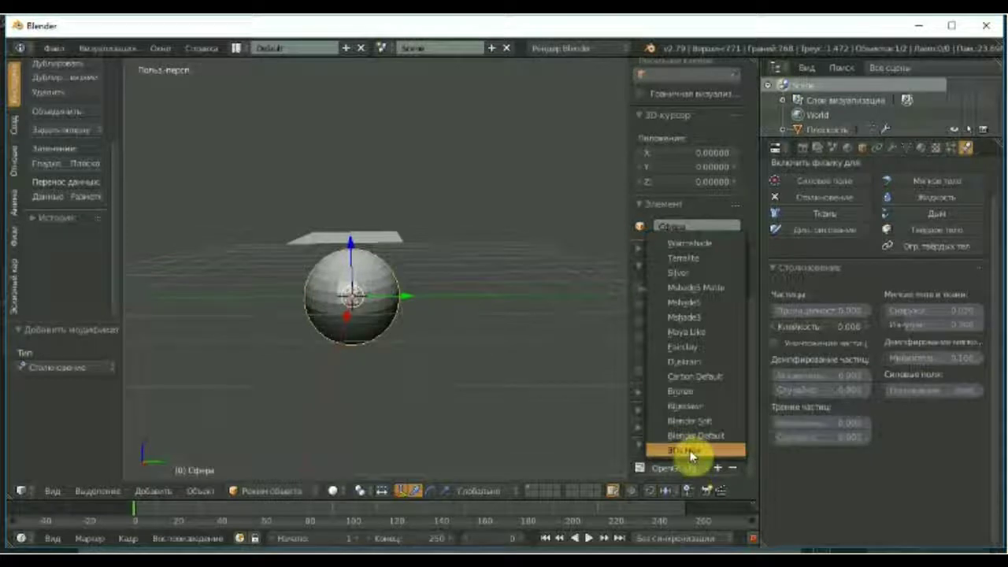
click(692, 451)
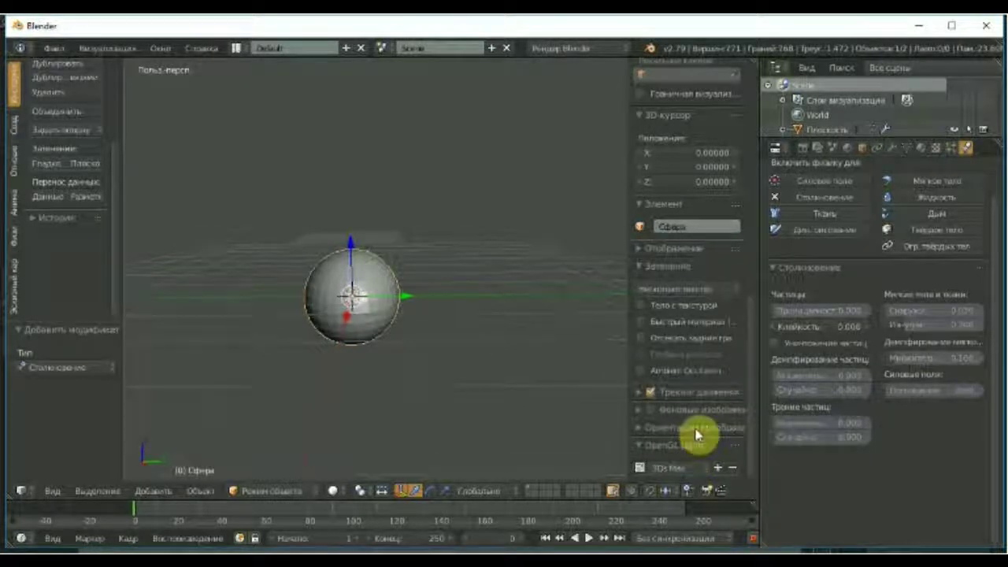
Try Maya Lite, then settle on the Terralite lighting preset and close the sidebar.
click(709, 471)
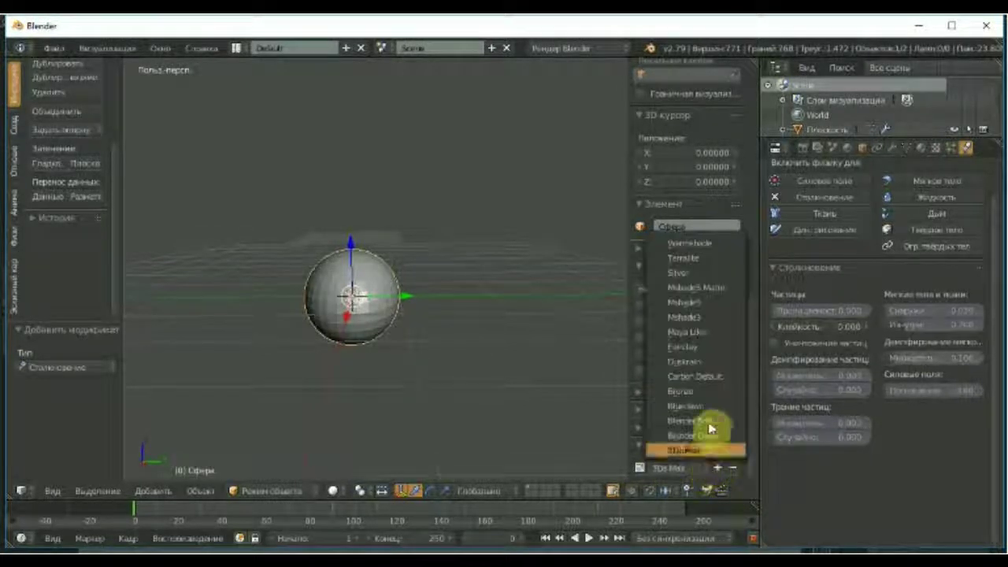
click(696, 331)
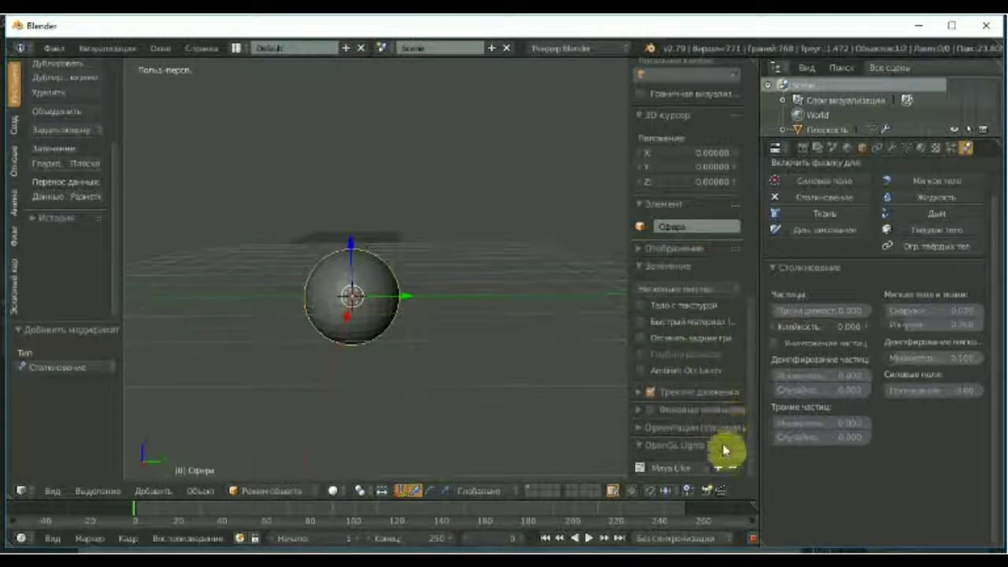
click(709, 468)
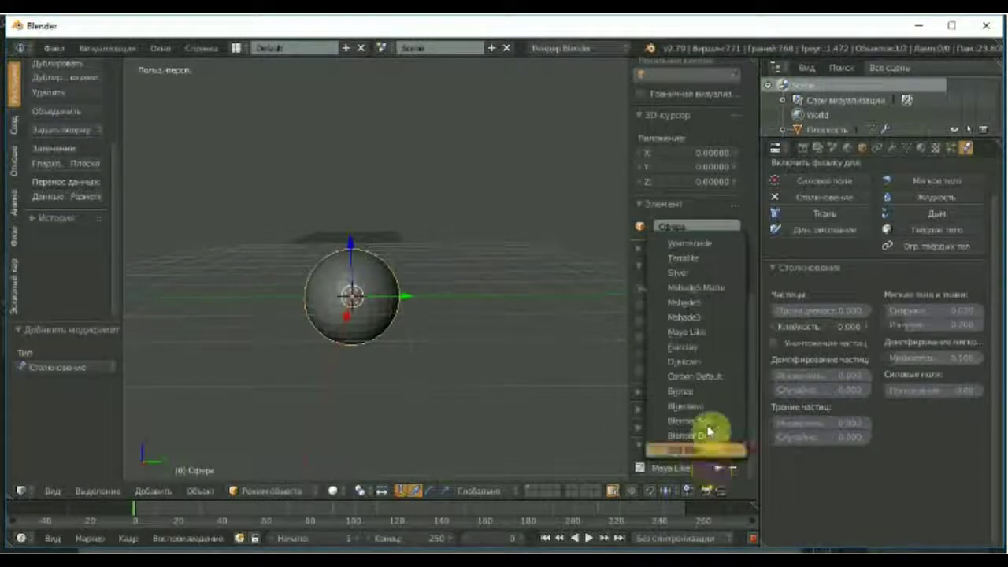
click(686, 260)
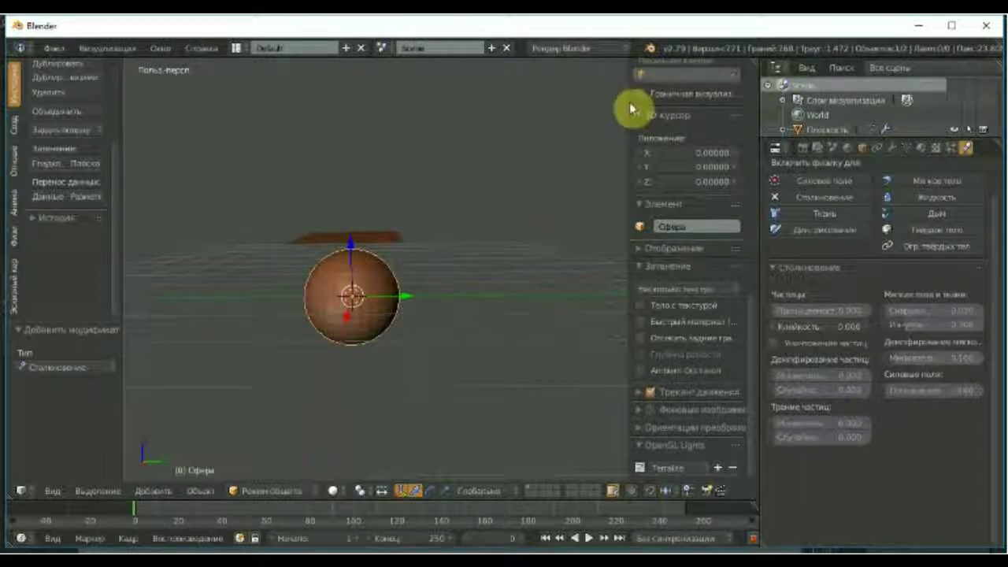
drag(628, 101, 761, 119)
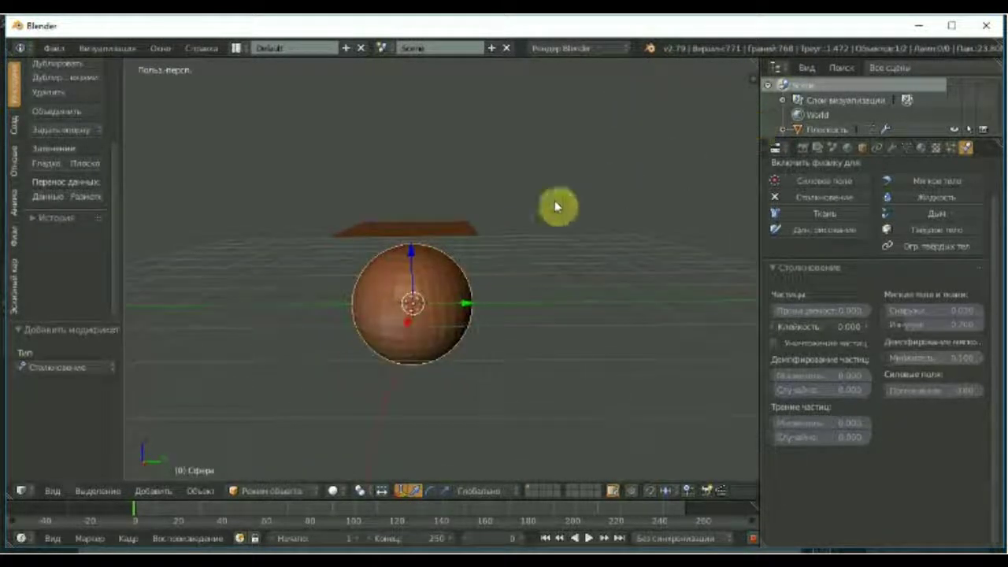
Zoom in on the sphere, look down on the plane, and play the cloth drop.
mouse_move(554, 206)
middle_down()
mouse_move(428, 310)
mouse_move(428, 394)
mouse_move(428, 308)
mouse_move(448, 289)
middle_up()
mouse_move(578, 291)
middle_down()
mouse_move(601, 315)
mouse_move(596, 306)
mouse_move(558, 315)
mouse_move(501, 238)
middle_up()
click(588, 538)
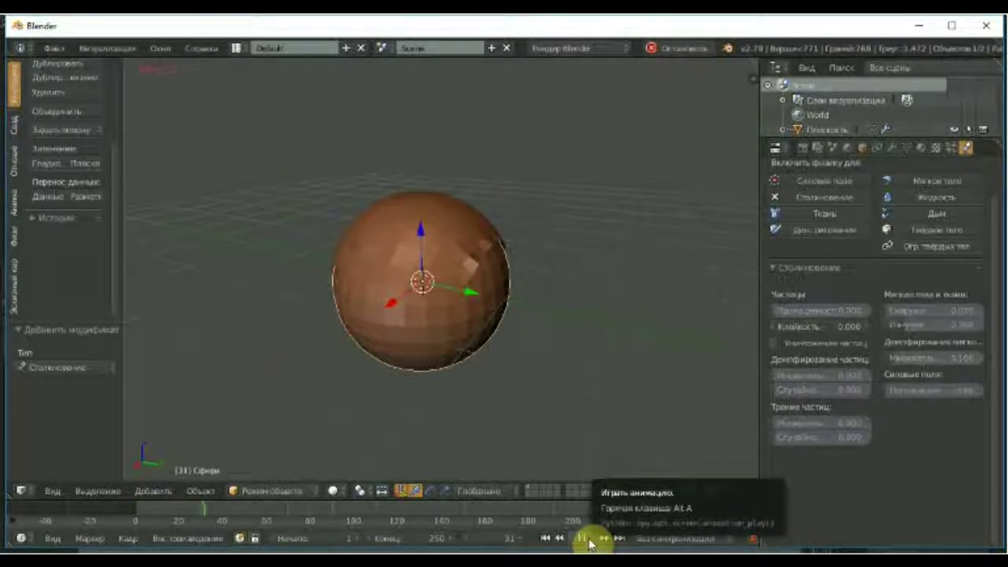
Stop playback, rewind to frame 0, and select the plane to show its Cloth settings.
click(583, 539)
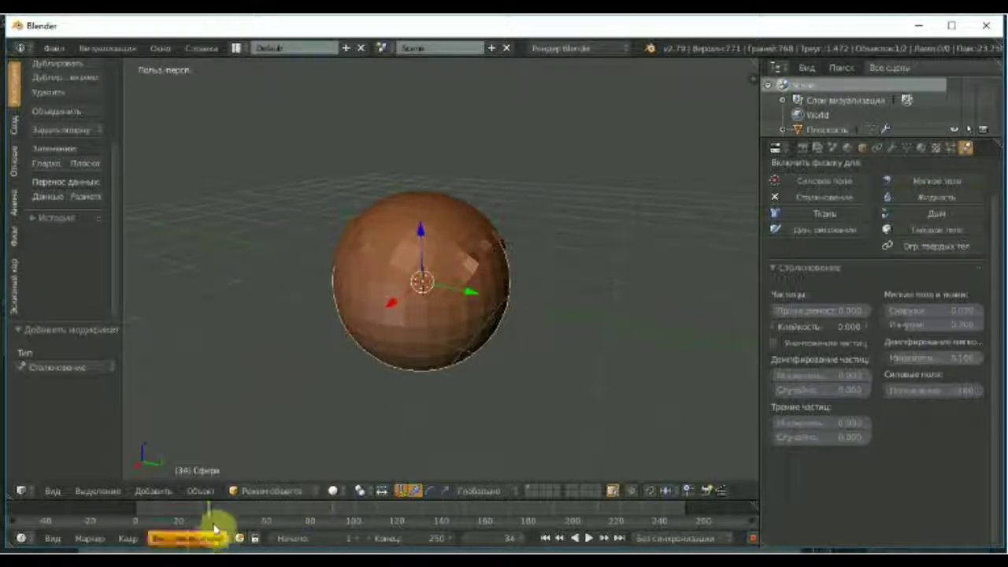
drag(211, 512, 135, 523)
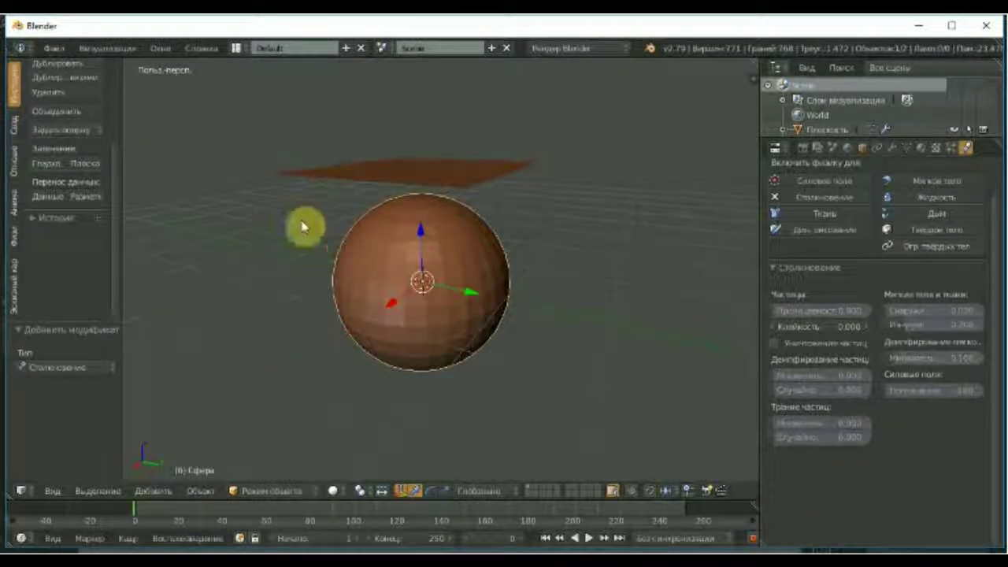
right_click(468, 173)
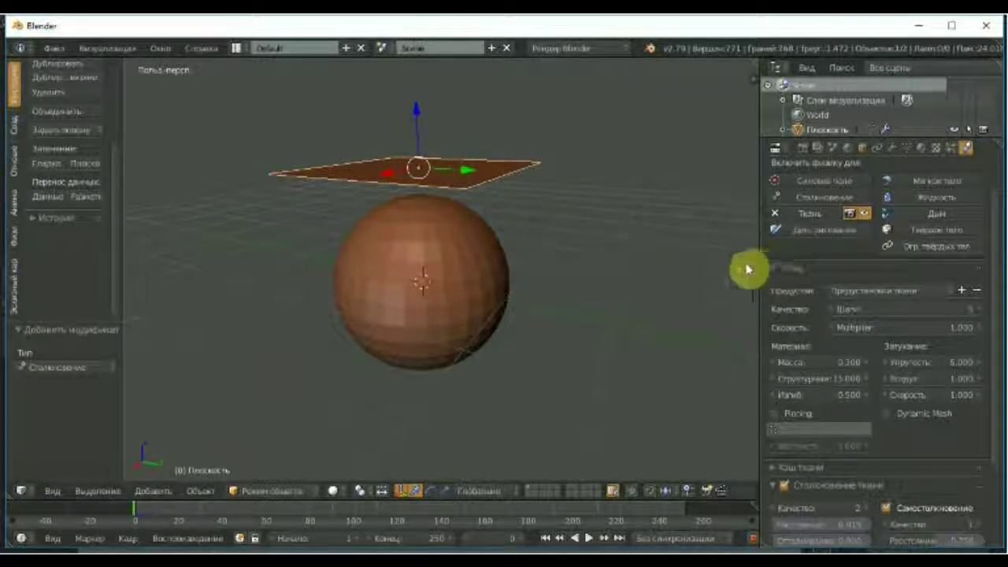
Switch the plane's cloth preset to Silk (mass 0.150, bending 0.050) and replay the drop.
click(866, 291)
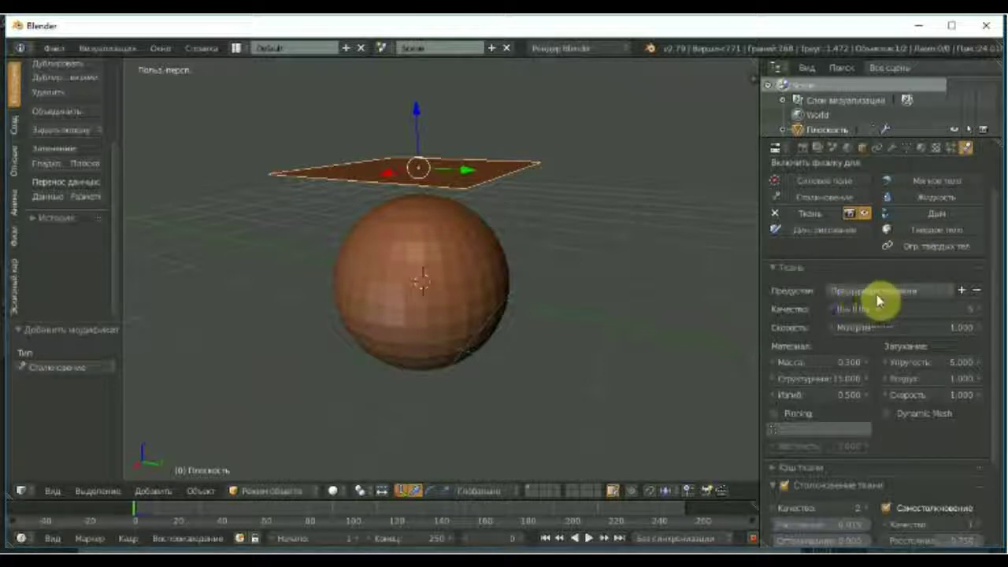
click(953, 293)
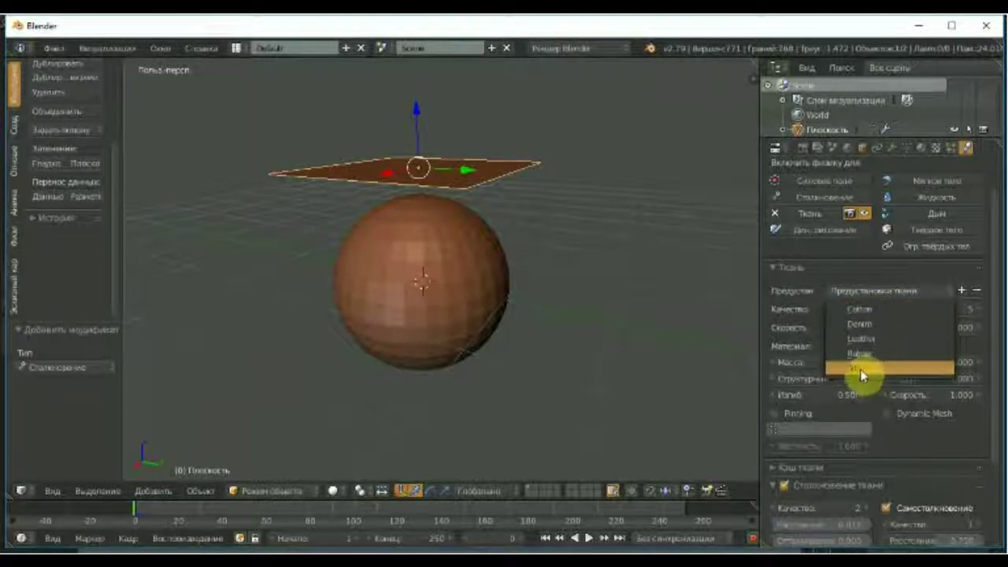
click(865, 372)
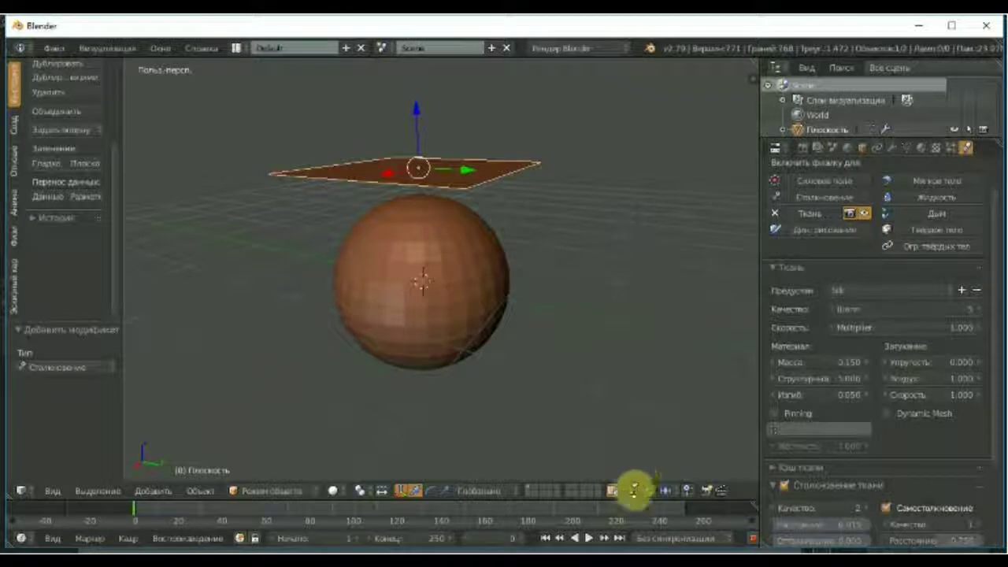
click(590, 538)
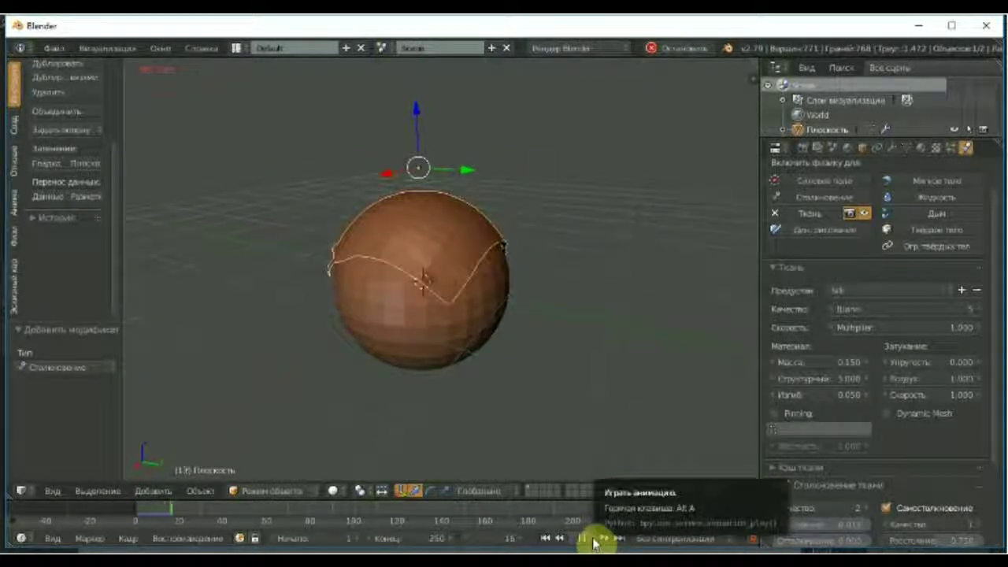
Stop playback and raise the cloth Quality Steps from 5 to 20.
click(594, 538)
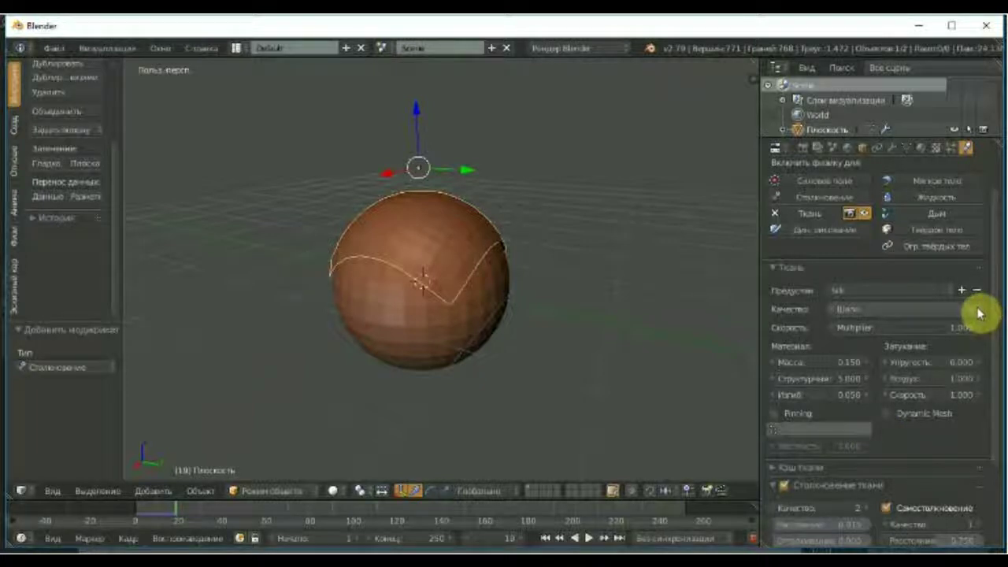
click(977, 311)
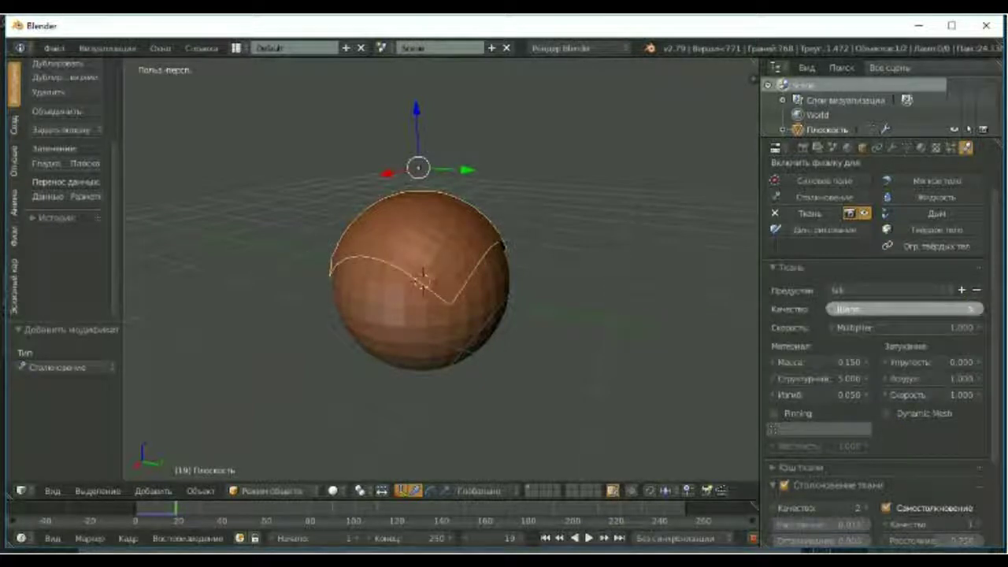
click(977, 312)
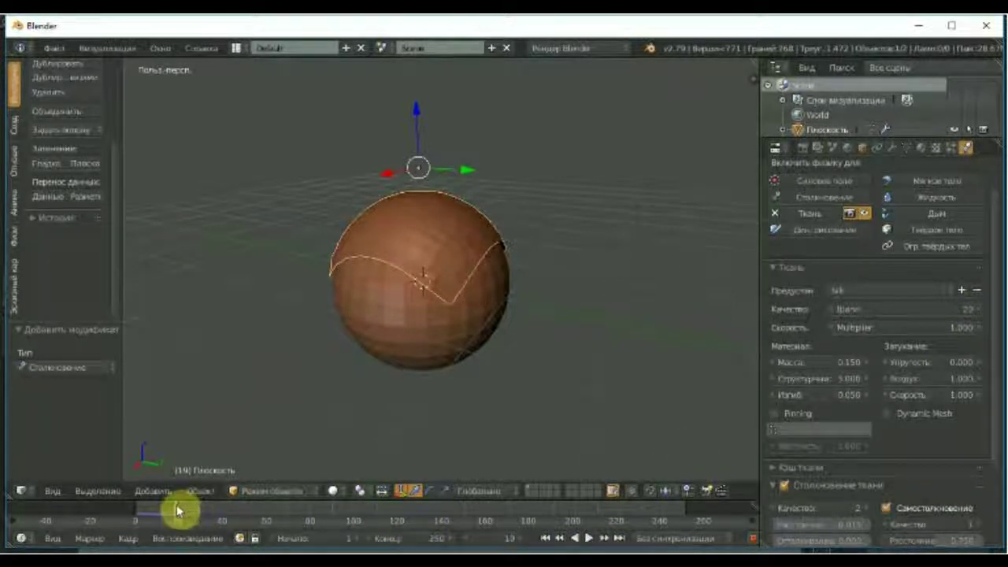
Replay the drape from frame 0 at the higher quality, then return to frame 0.
drag(176, 508, 134, 513)
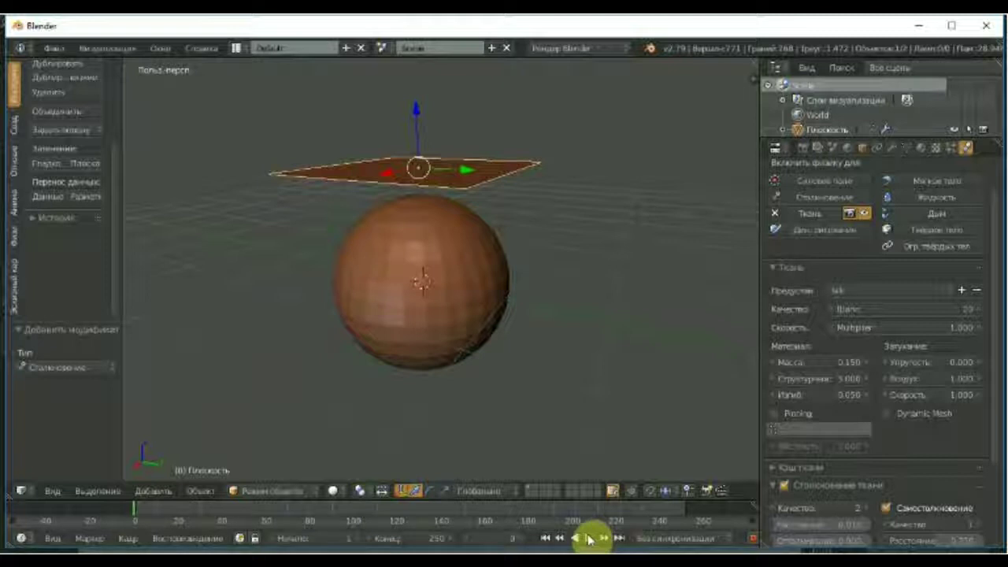
click(588, 538)
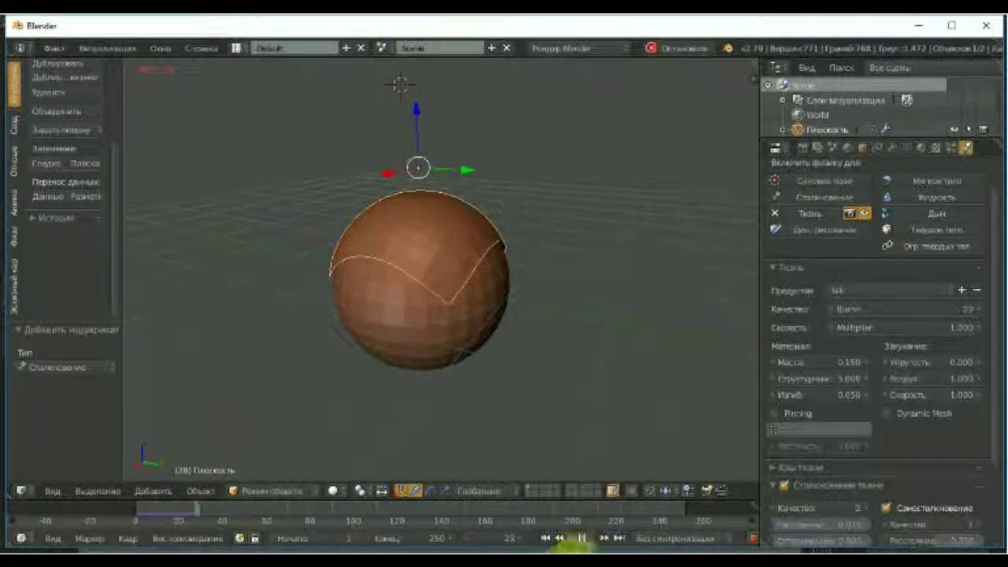
click(583, 541)
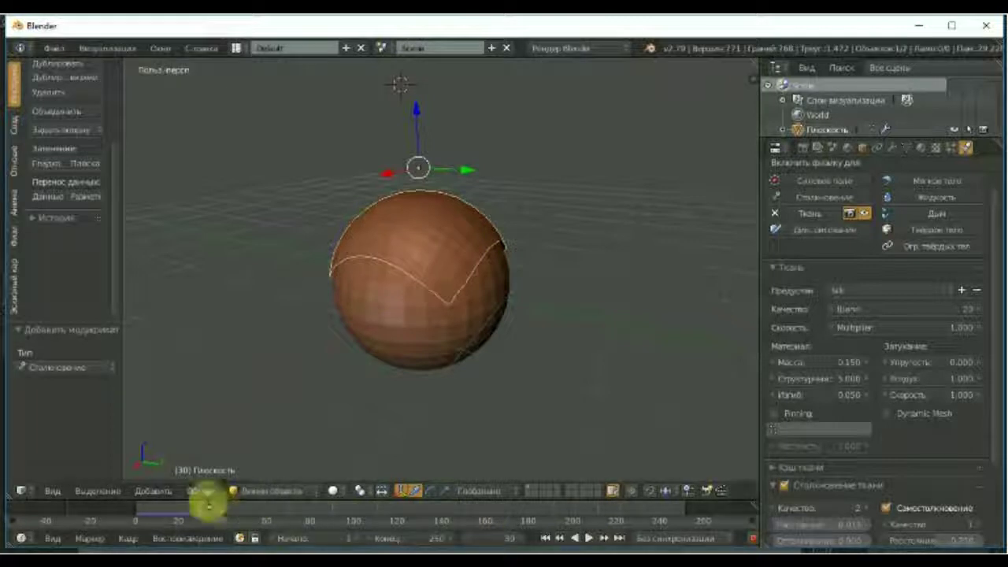
click(137, 513)
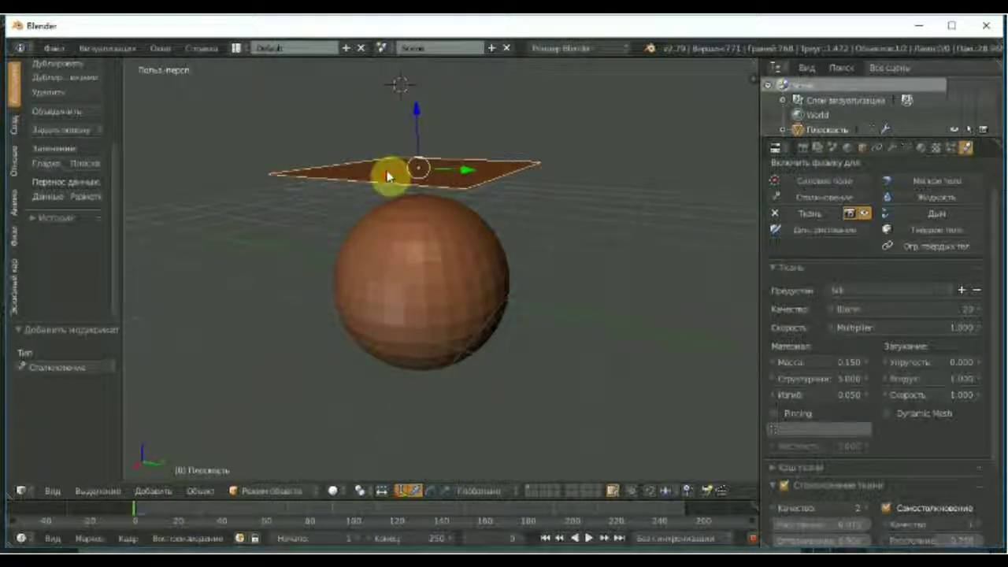
In Edit Mode, subdivide the cloth plane twice into a 4,225-vertex grid.
key(Tab)
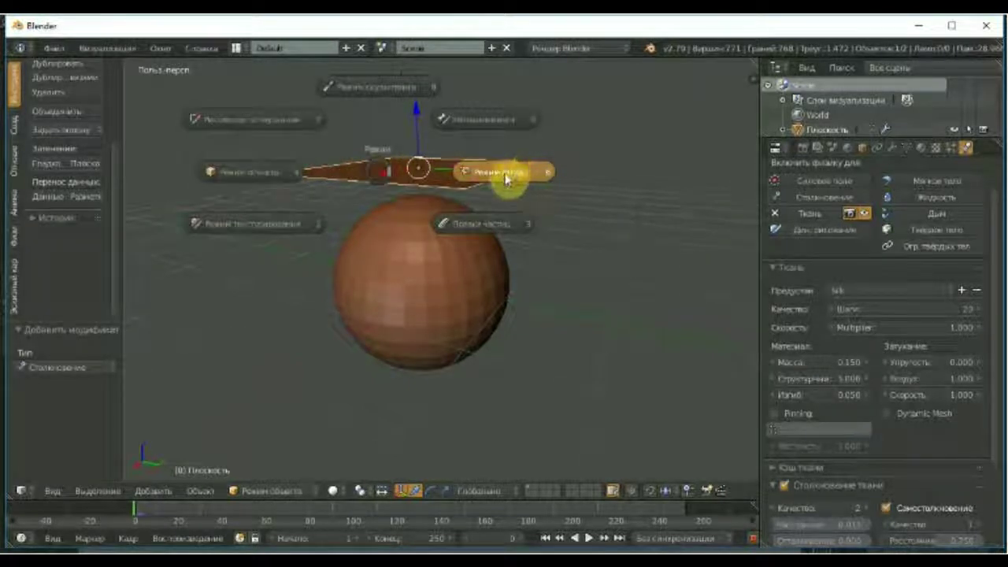
click(506, 175)
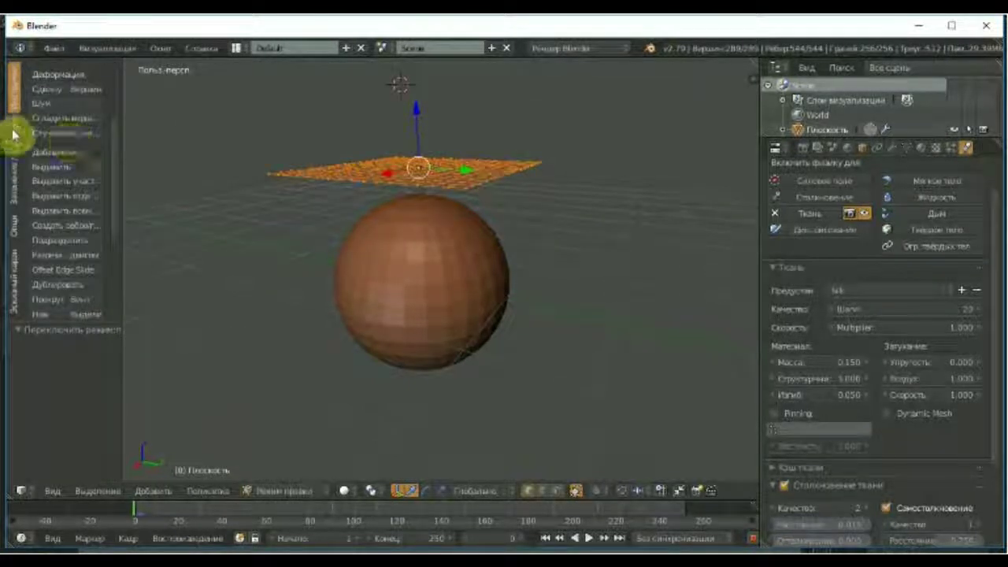
middle_drag(216, 196, 218, 243)
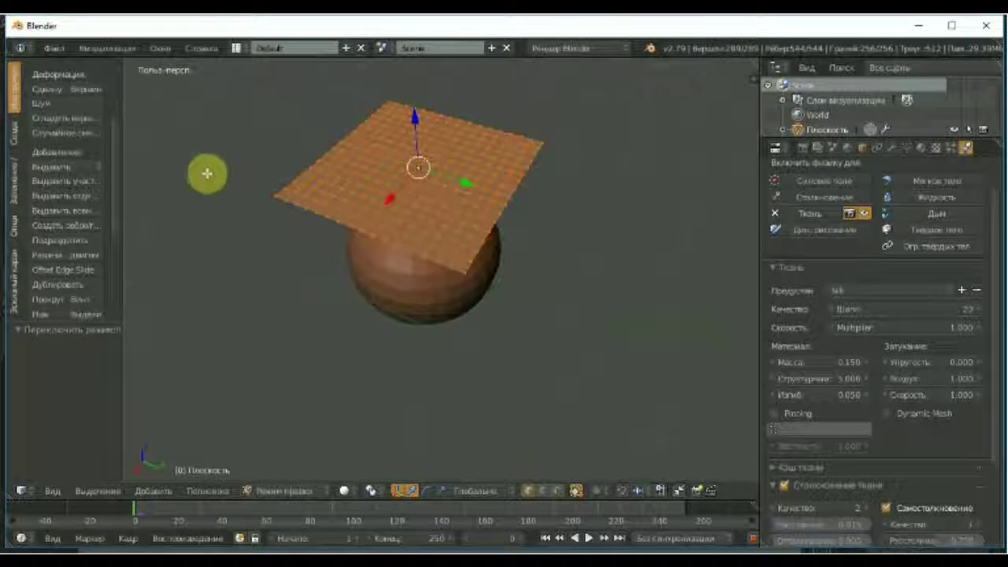
click(65, 243)
click(65, 242)
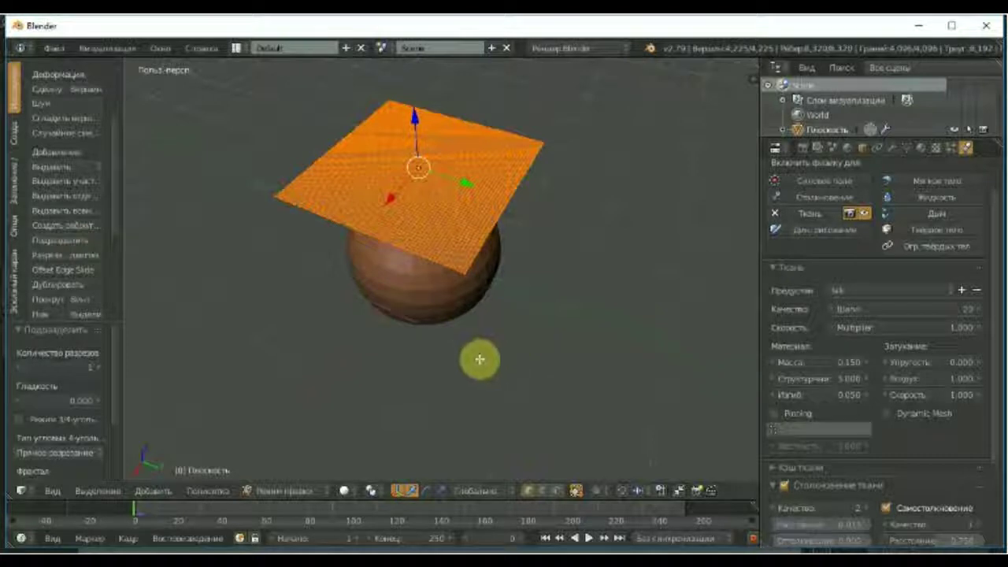
Return to Object Mode, orbit to a side view, and play the simulation.
key(Tab)
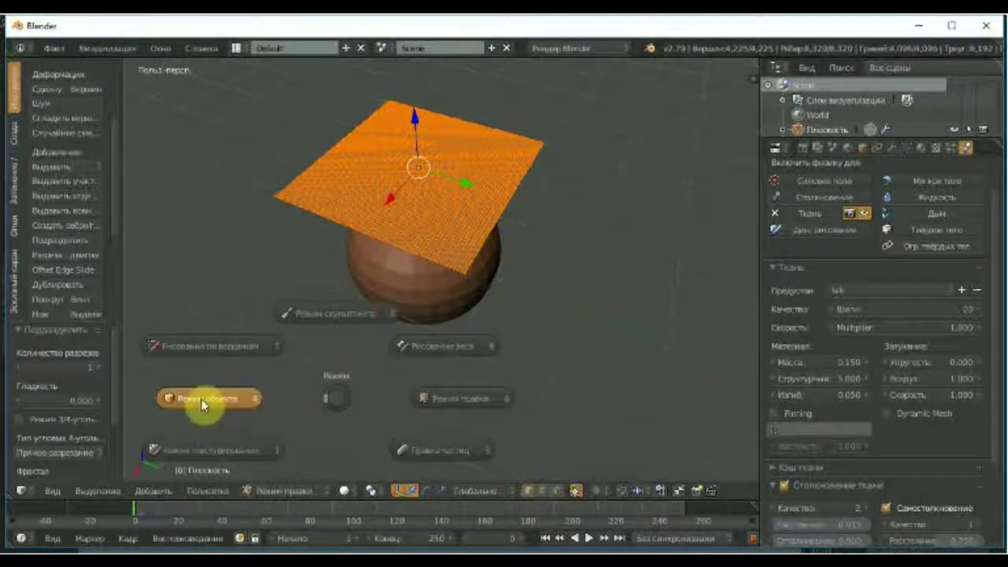
click(201, 399)
mouse_move(535, 386)
middle_down()
mouse_move(582, 299)
mouse_move(576, 316)
mouse_move(603, 479)
middle_up()
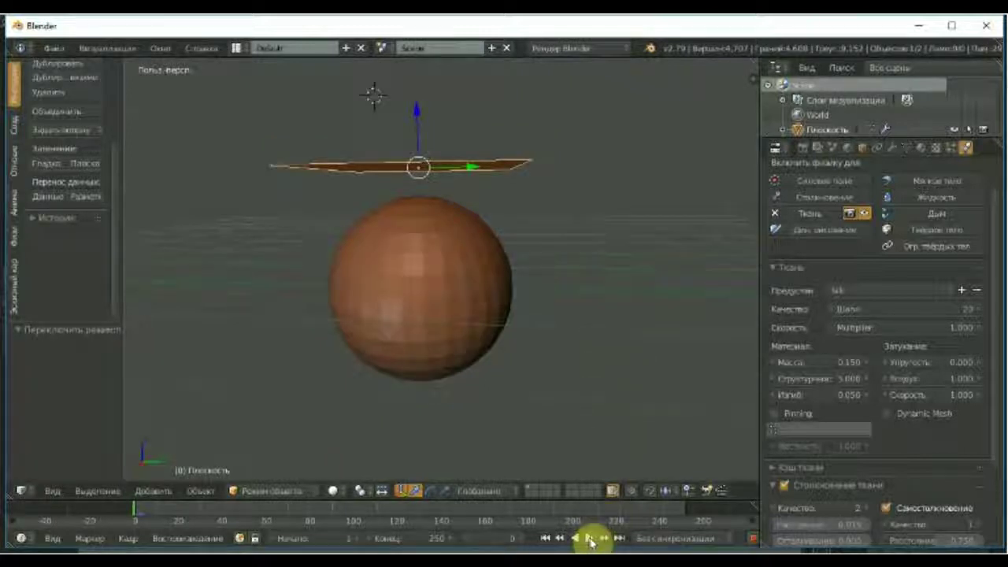
click(588, 538)
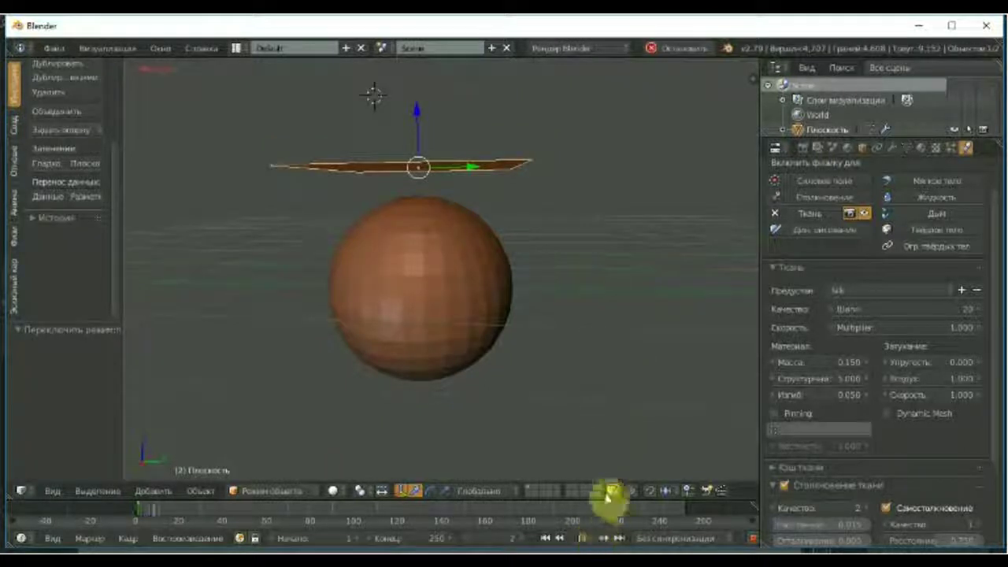
Rewind to frame 0 and run the denser cloth drape, viewing it from above at frame 14.
click(584, 540)
drag(203, 513, 122, 511)
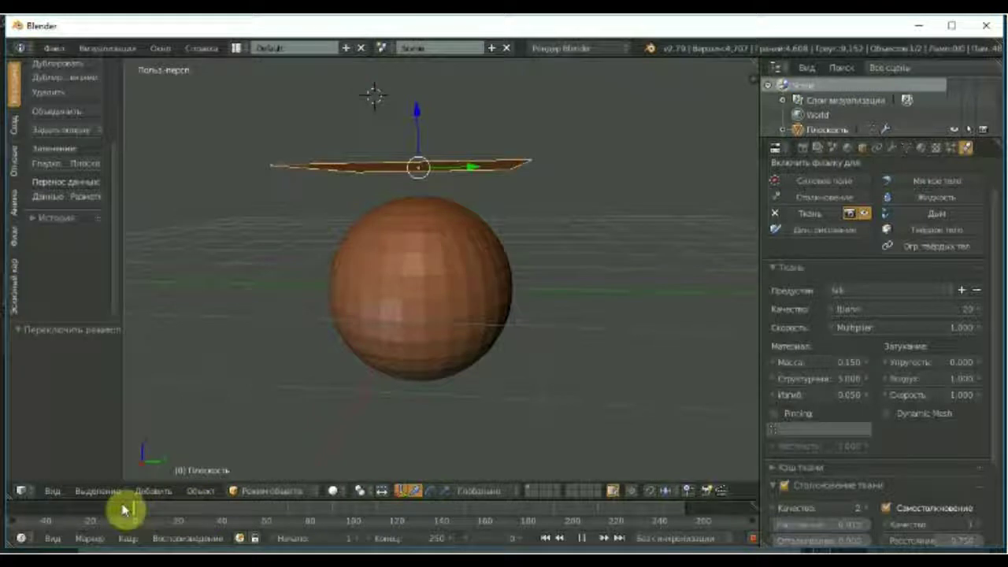
key(alt+a)
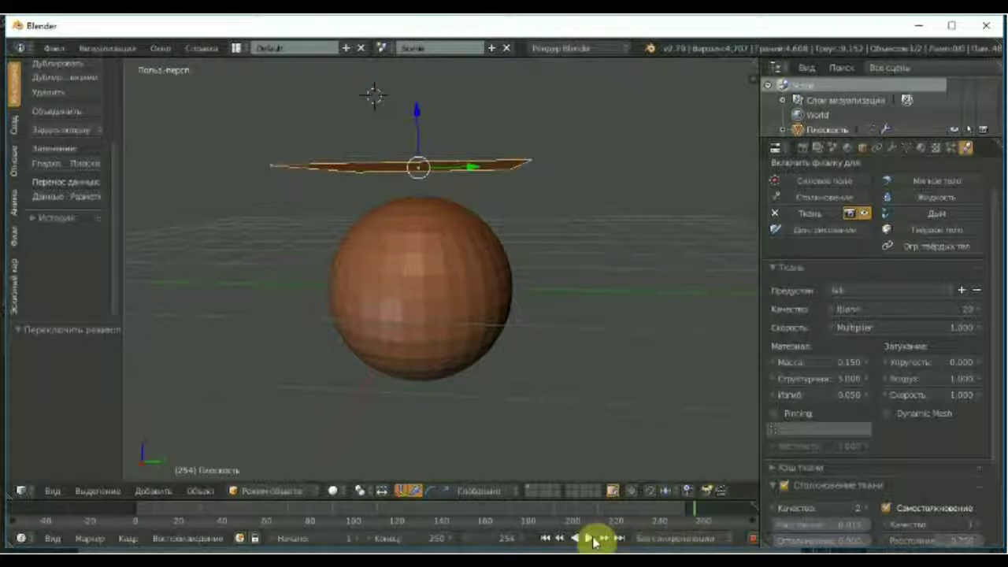
click(588, 539)
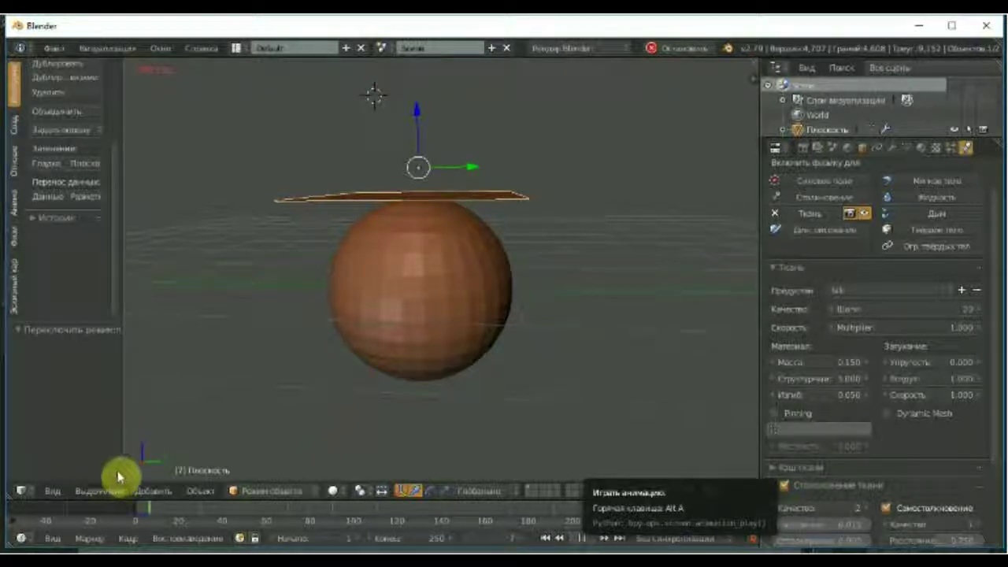
click(586, 538)
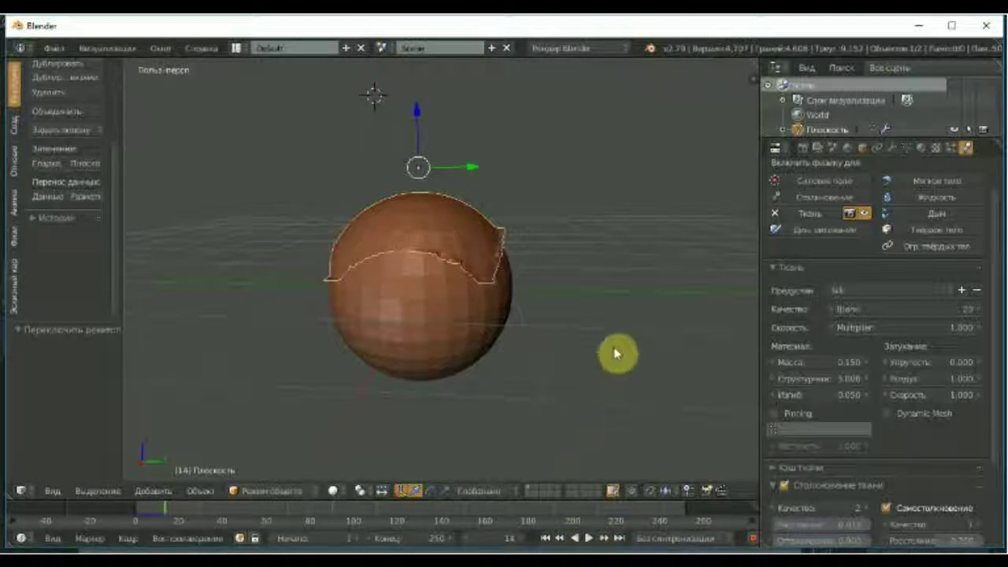
mouse_move(560, 308)
middle_down()
mouse_move(431, 392)
mouse_move(477, 252)
middle_up()
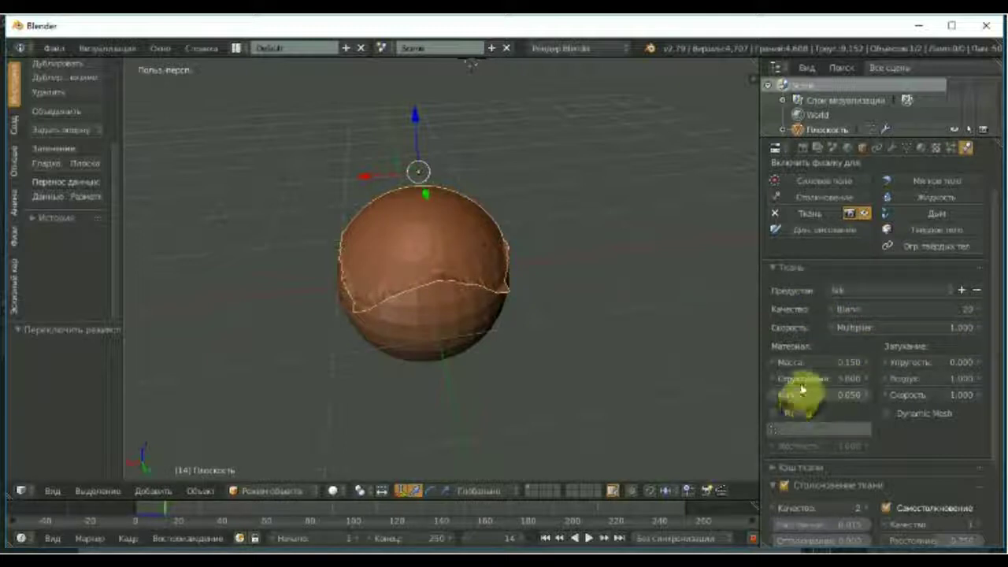
Raise the Silk cloth's Air damping from 1.000 to 3.400.
click(891, 379)
key(Return)
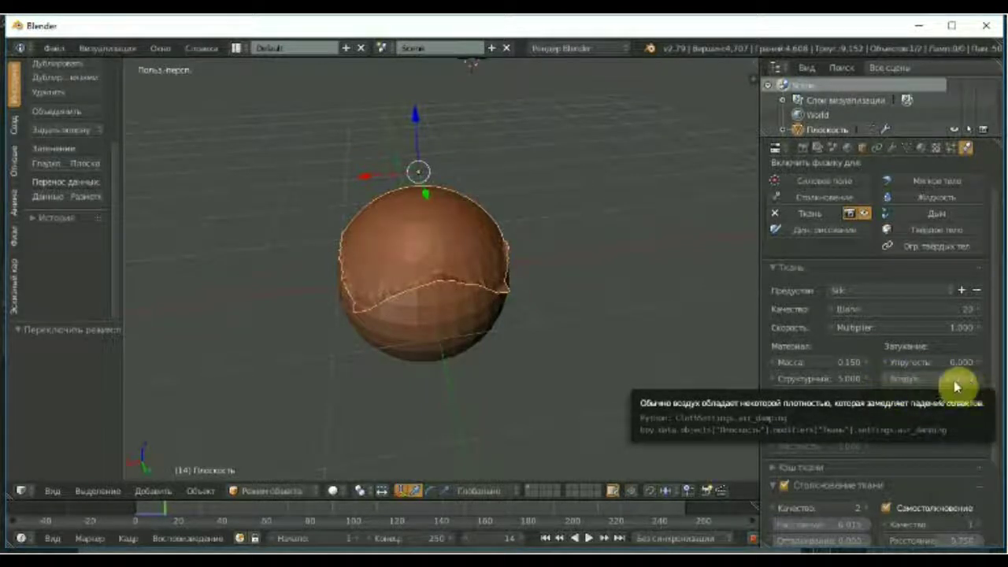
drag(857, 386, 783, 378)
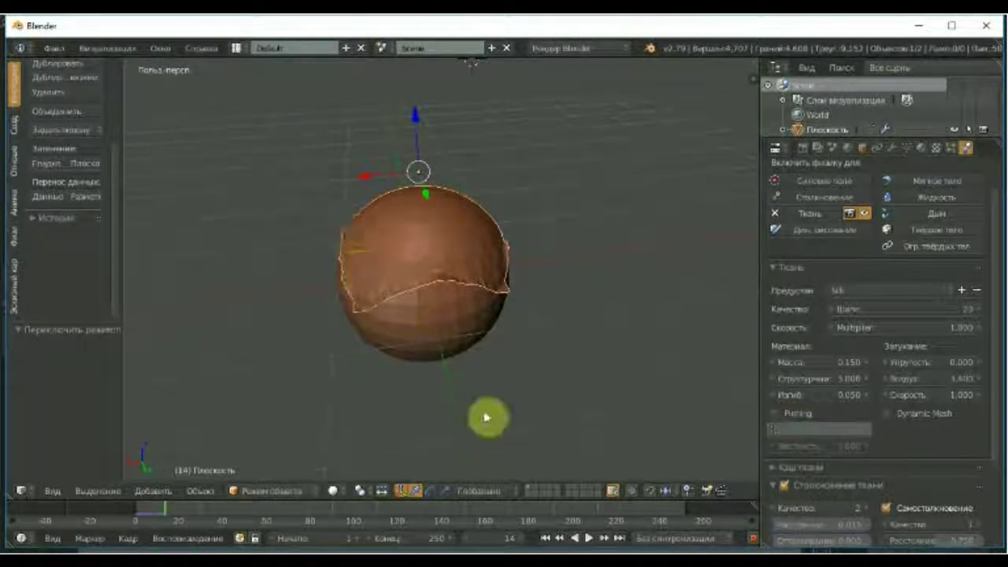
scroll(997, 453, down, 1)
scroll(997, 457, down, 2)
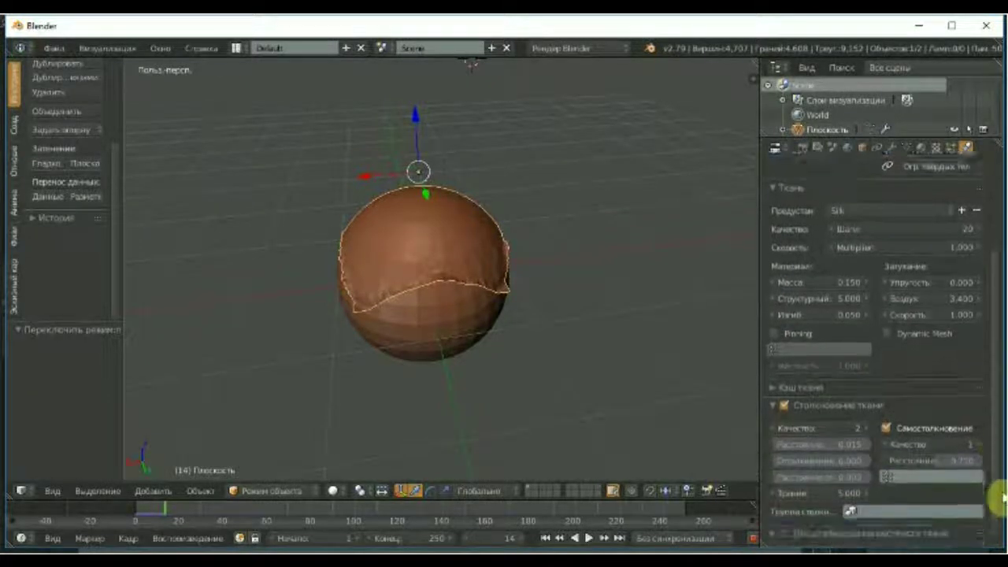
scroll(1000, 488, down, 1)
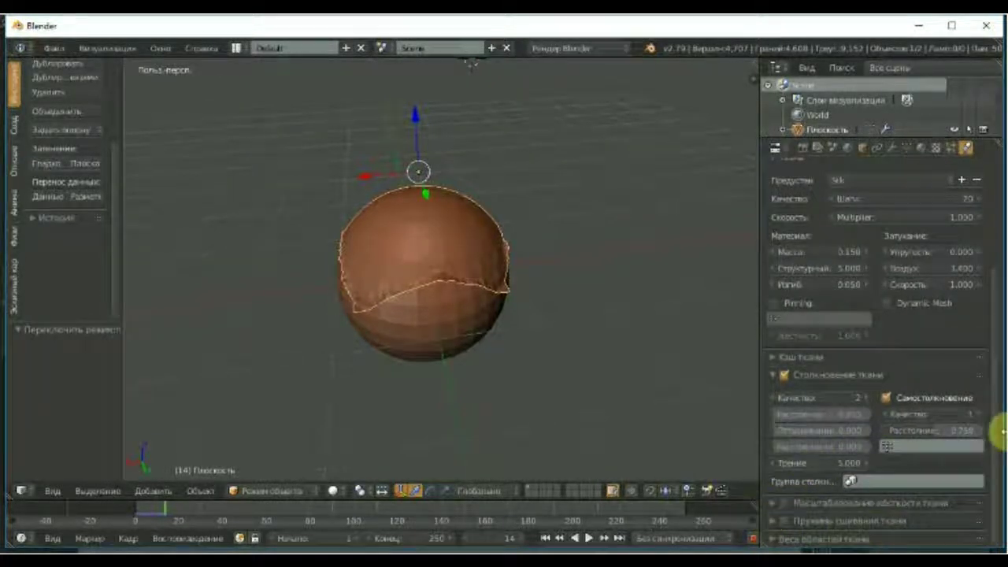
scroll(999, 437, up, 2)
scroll(997, 304, up, 3)
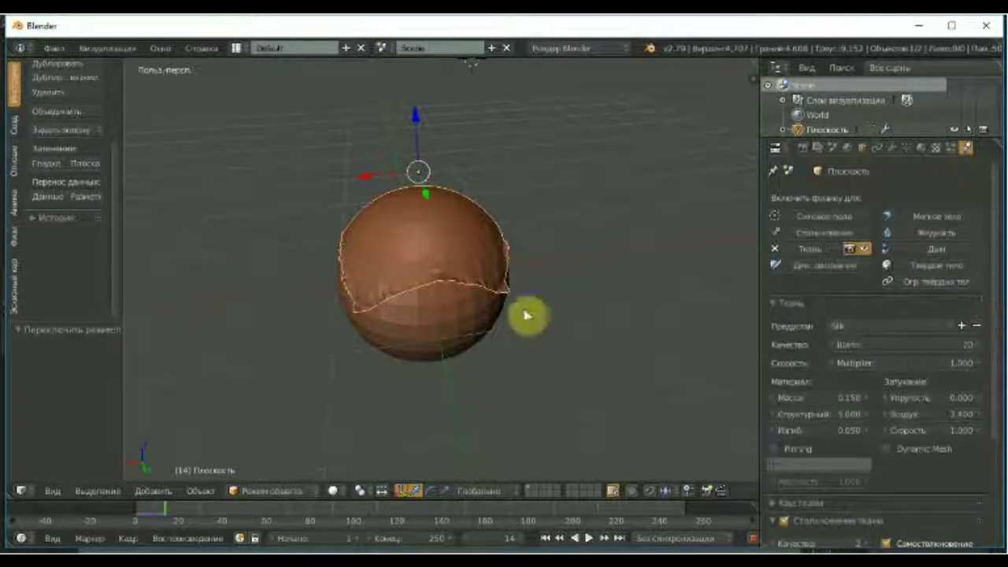
Select the sphere to show its Collision settings and orbit around the draped cloth.
right_click(437, 315)
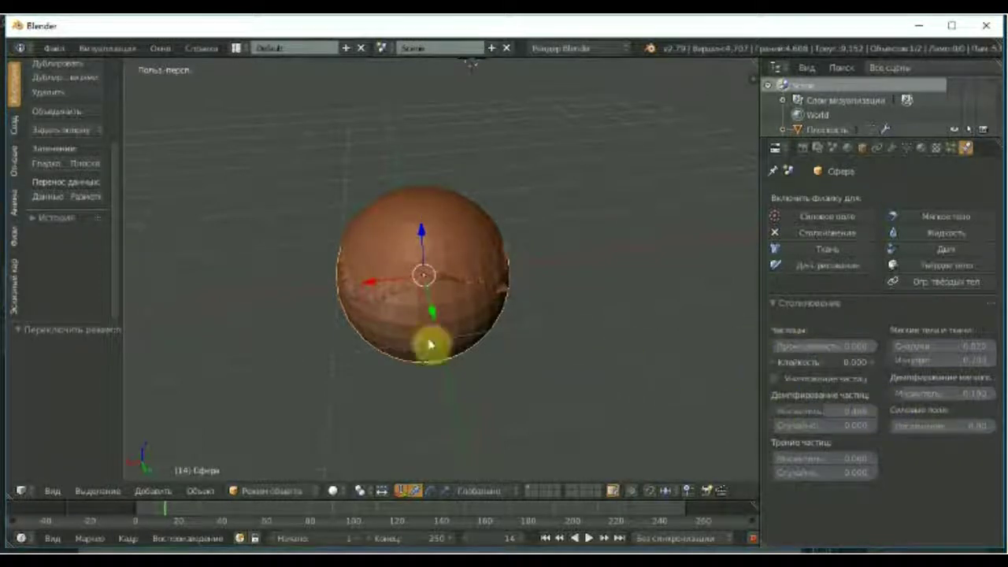
mouse_move(563, 322)
middle_down()
mouse_move(451, 310)
mouse_move(522, 310)
middle_up()
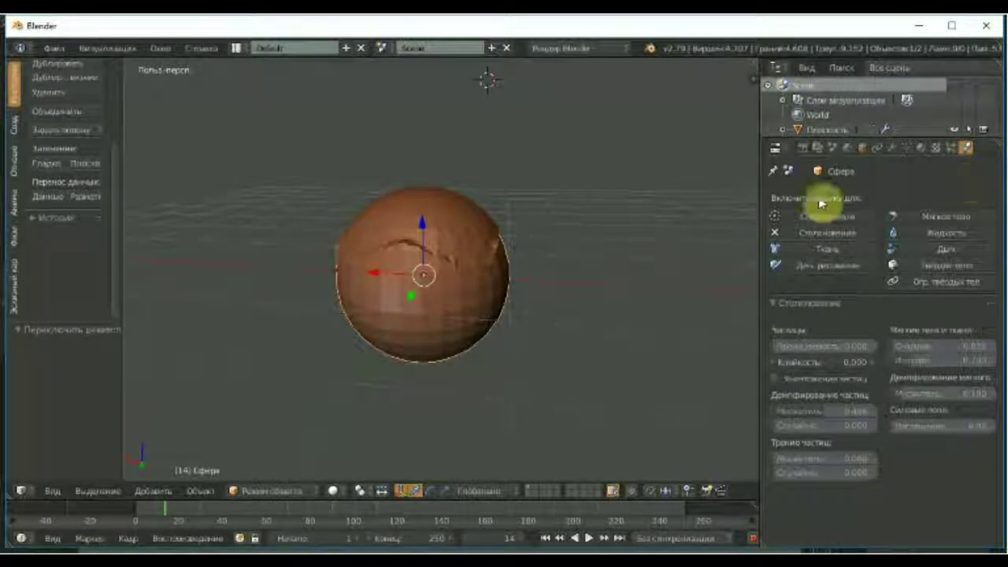
mouse_move(596, 277)
middle_down()
mouse_move(465, 285)
mouse_move(347, 273)
middle_up()
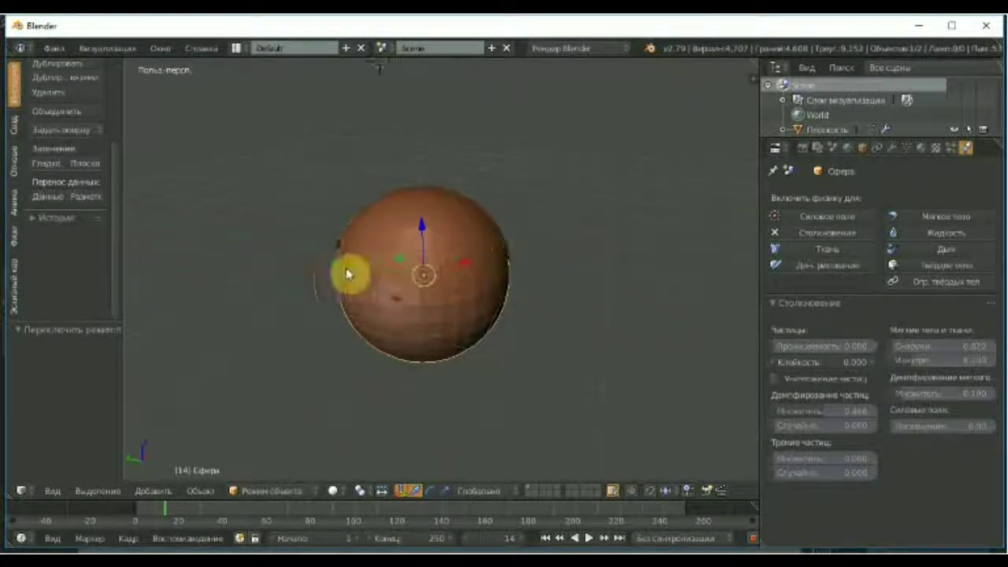
mouse_move(423, 277)
middle_down()
mouse_move(560, 276)
mouse_move(623, 263)
mouse_move(546, 281)
mouse_move(526, 274)
middle_up()
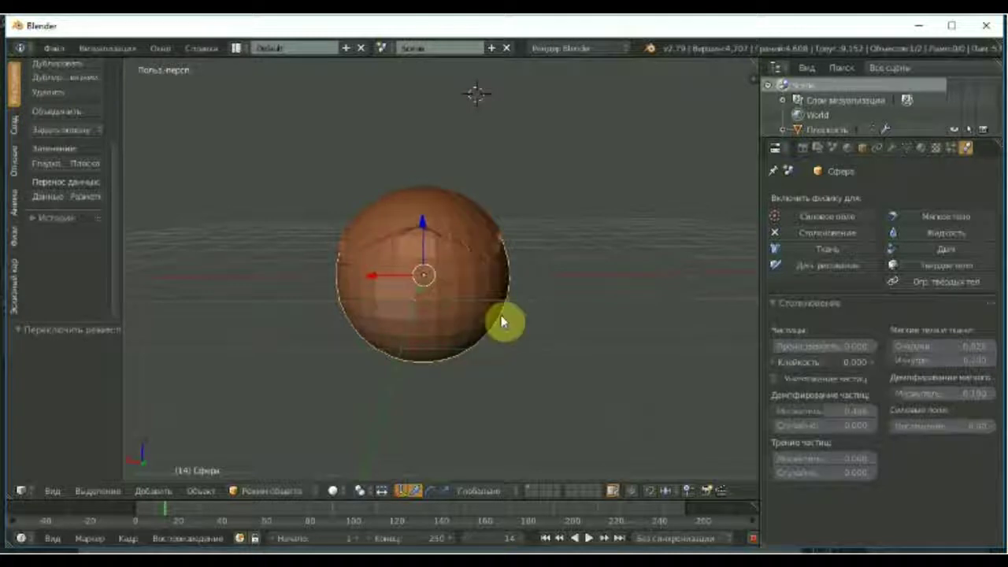
middle_drag(462, 338, 427, 345)
mouse_move(470, 375)
middle_down()
mouse_move(420, 364)
mouse_move(465, 365)
middle_up()
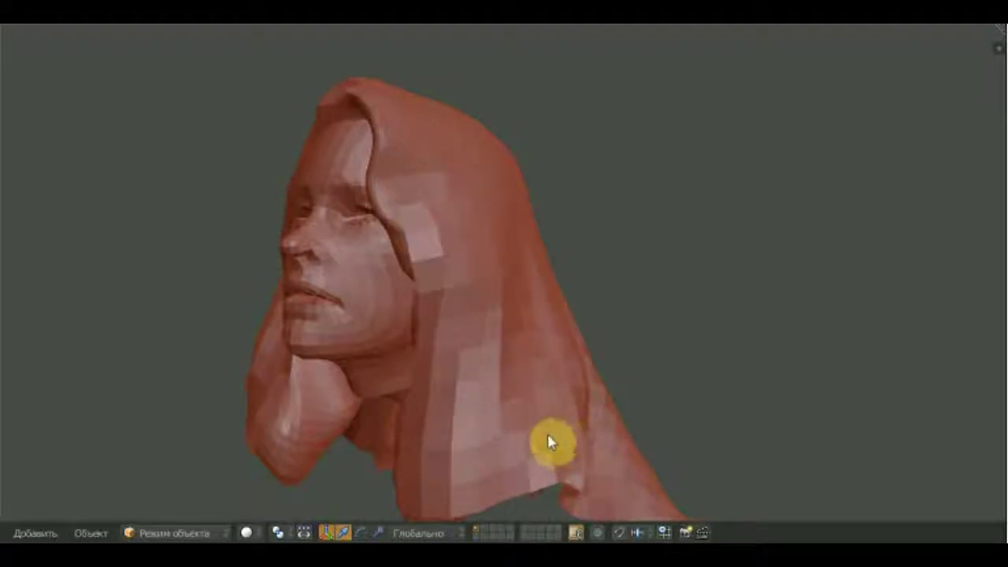
Orbit and zoom around the head to view the cloth hood from both sides.
mouse_move(705, 407)
middle_down()
mouse_move(781, 403)
mouse_move(406, 441)
mouse_move(465, 486)
mouse_move(704, 443)
mouse_move(633, 386)
mouse_move(650, 214)
mouse_move(818, 394)
mouse_move(780, 464)
middle_up()
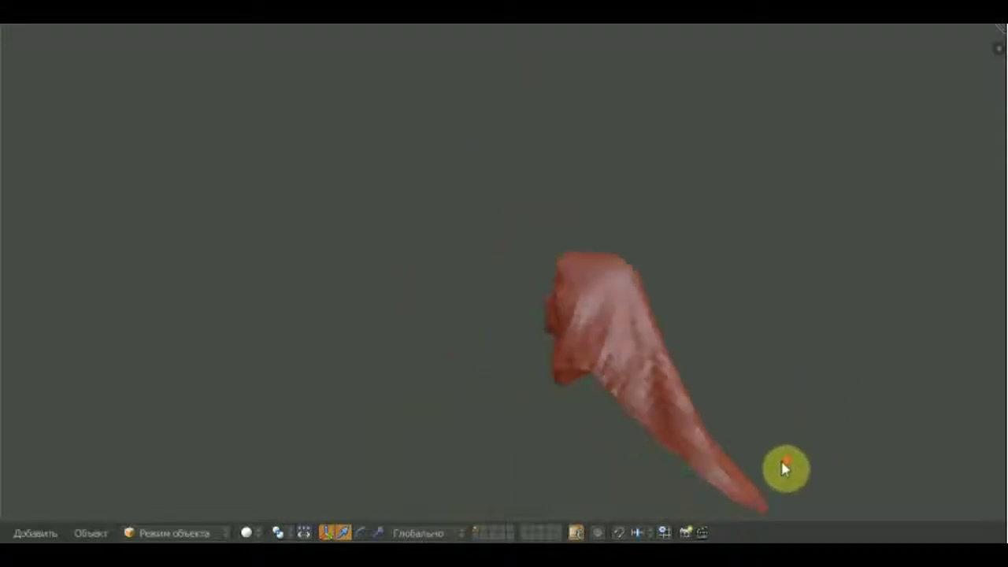
mouse_move(787, 499)
middle_down()
mouse_move(818, 475)
mouse_move(434, 499)
mouse_move(743, 468)
mouse_move(626, 473)
middle_up()
scroll(698, 146, up, 5)
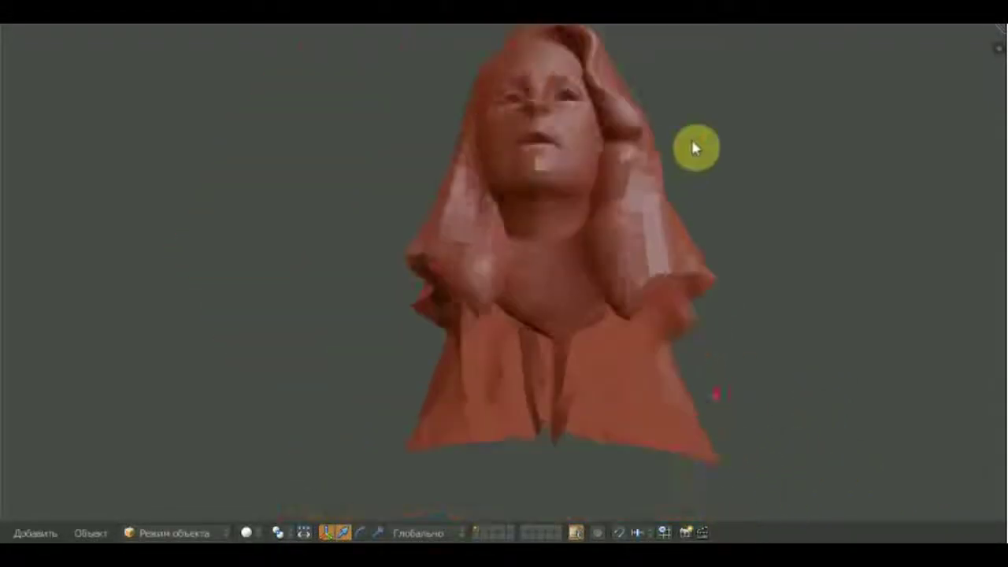
scroll(701, 121, up, 3)
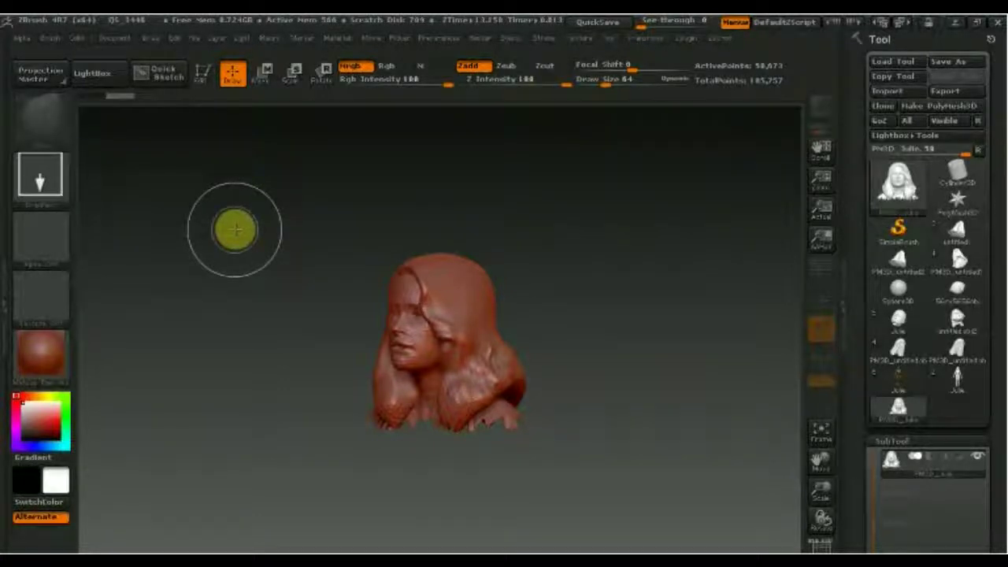
Clear the canvas and import the hood-and-head .obj from the Desktop into view.
key(ctrl+n)
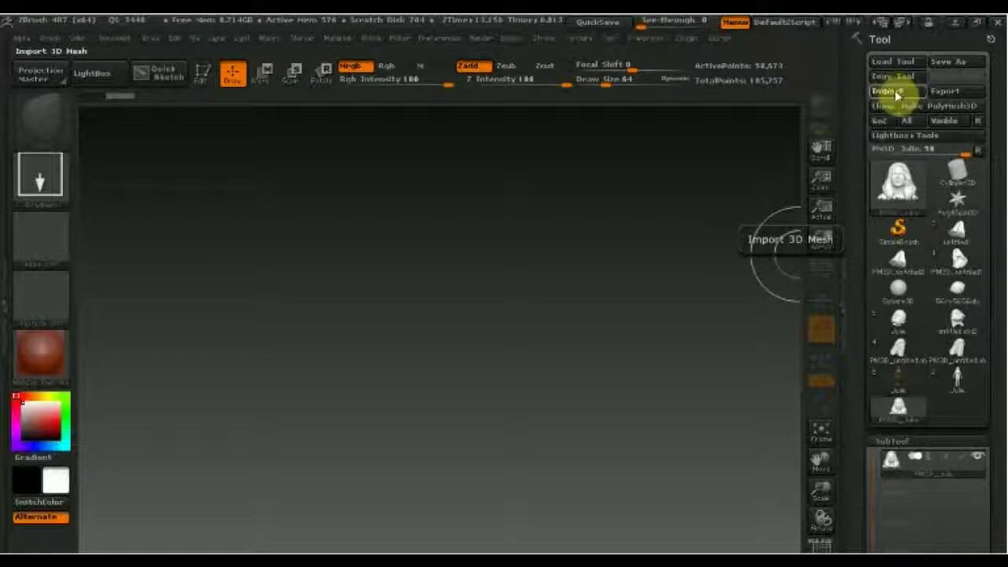
click(896, 94)
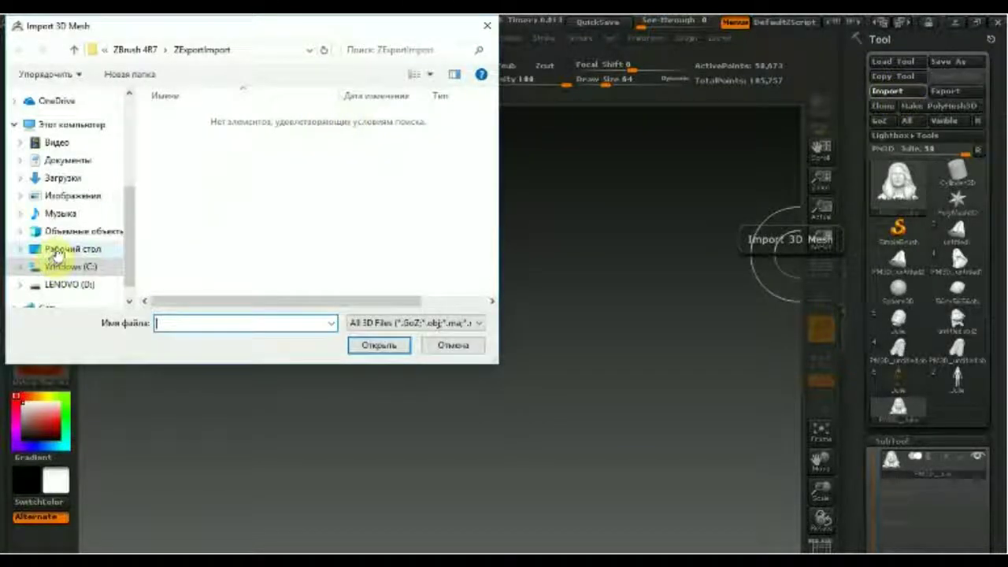
click(57, 249)
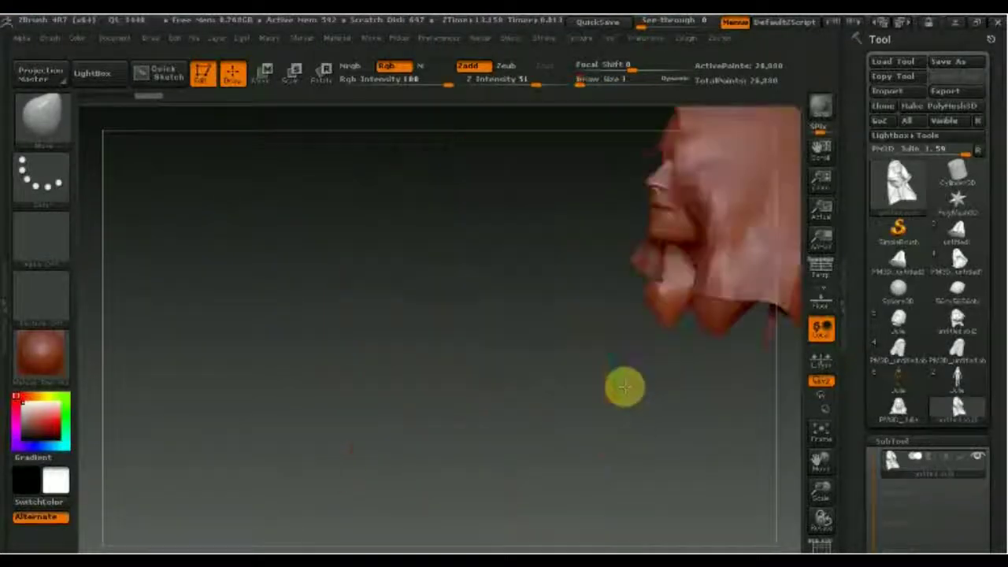
drag(613, 402, 414, 459)
mouse_move(342, 475)
mouse_down()
mouse_move(675, 275)
mouse_move(648, 275)
mouse_up()
mouse_move(601, 315)
mouse_down()
mouse_move(436, 456)
mouse_move(445, 461)
mouse_move(656, 282)
mouse_up()
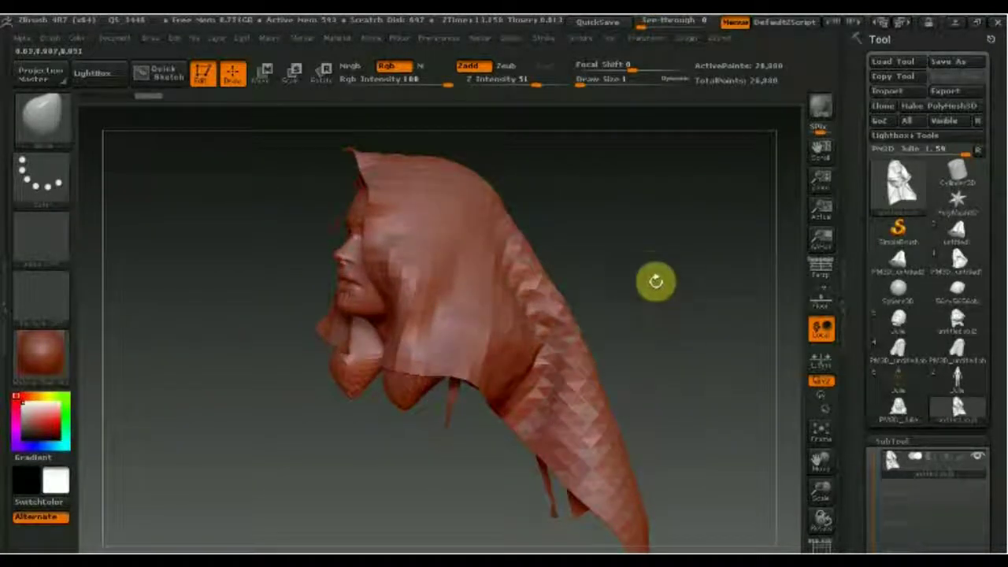
Subdivide the imported hood mesh into a smooth surface.
key(shift)
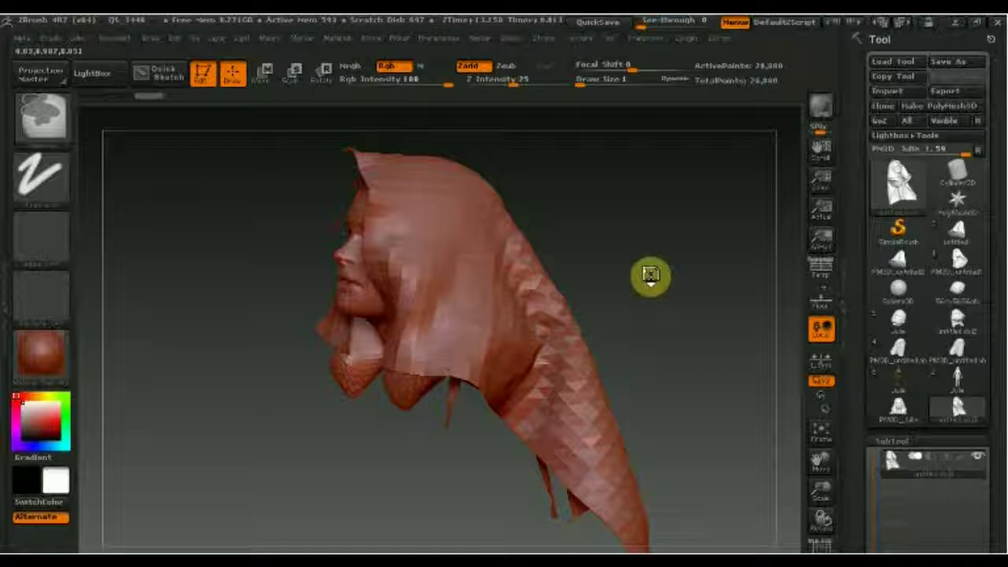
key(d)
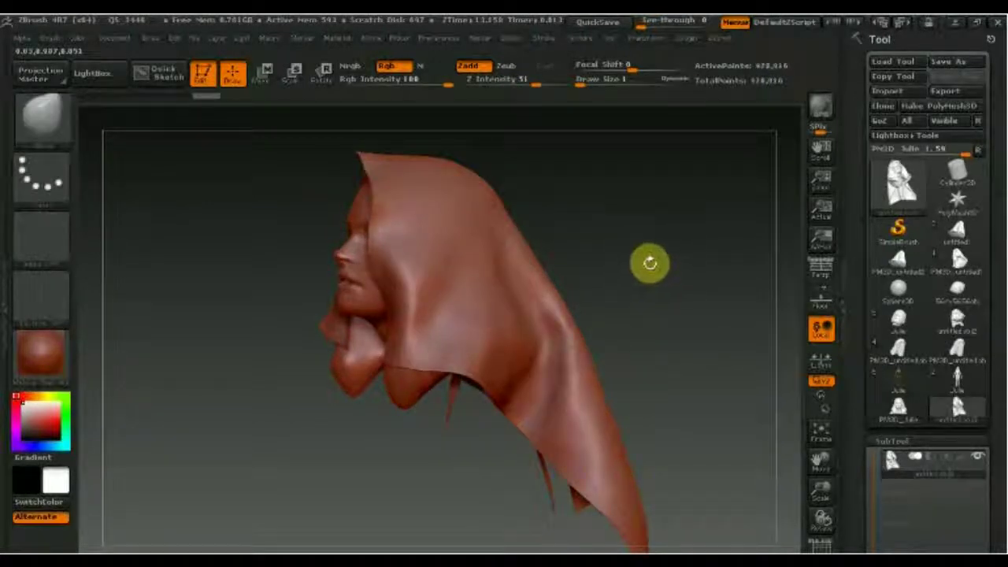
drag(650, 262, 606, 305)
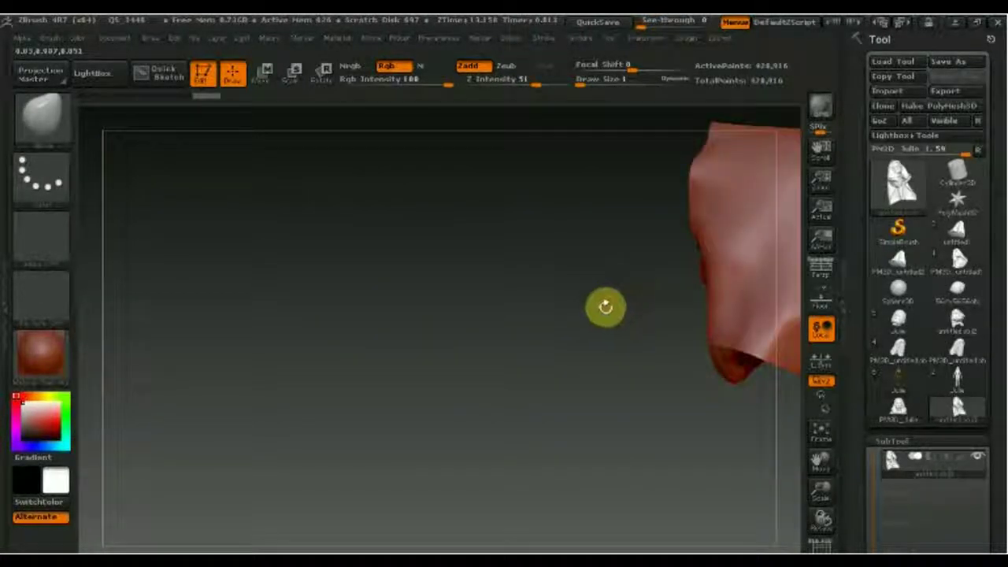
drag(530, 326, 347, 343)
Turn the hood to a three-quarter front view, then begin another Import 3D Mesh.
mouse_move(698, 297)
mouse_down()
mouse_move(682, 299)
mouse_move(709, 281)
mouse_up()
mouse_move(623, 284)
mouse_down()
mouse_move(666, 282)
mouse_move(374, 322)
mouse_up()
drag(592, 329, 696, 323)
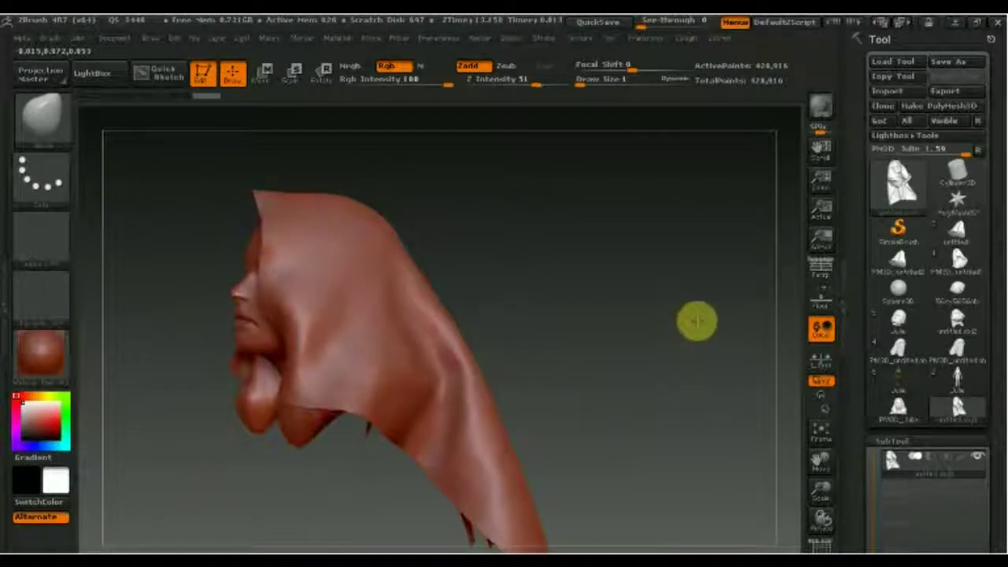
mouse_move(584, 349)
mouse_down()
mouse_move(639, 356)
mouse_move(394, 330)
mouse_move(601, 346)
mouse_up()
mouse_move(677, 355)
mouse_down()
mouse_move(412, 342)
mouse_move(717, 348)
mouse_up()
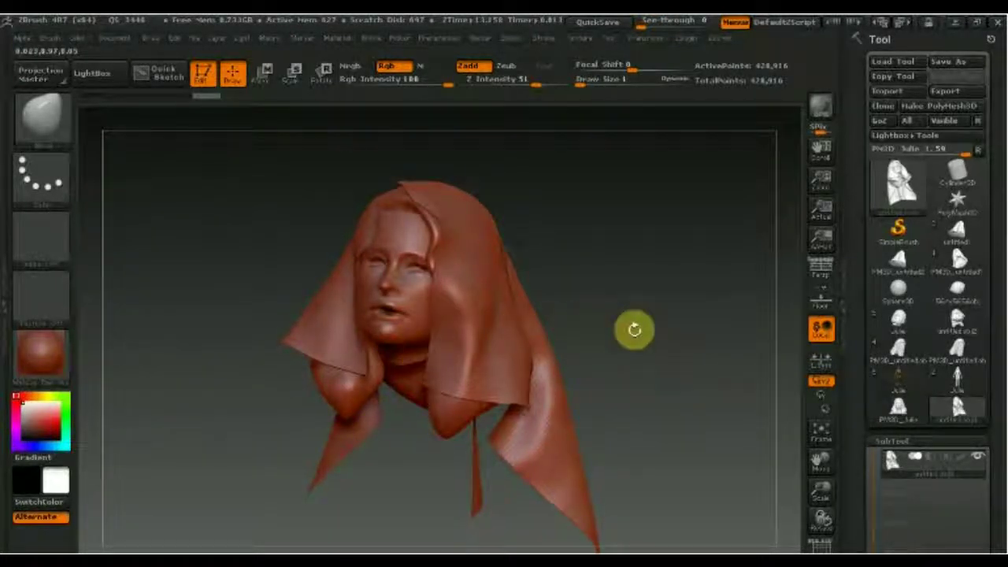
click(902, 93)
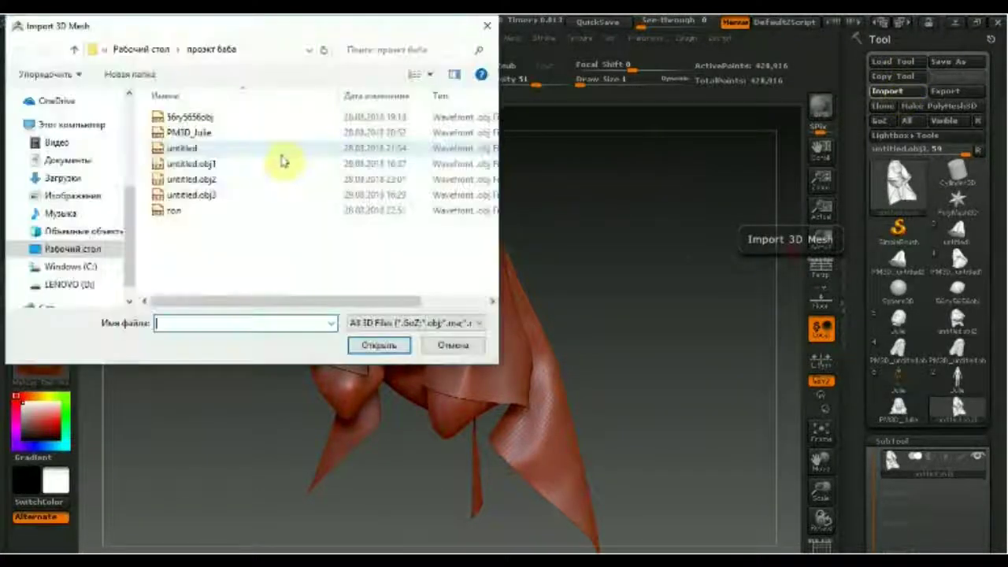
Load untitled.obj2 and frame the hooded-head mesh on the canvas.
click(183, 180)
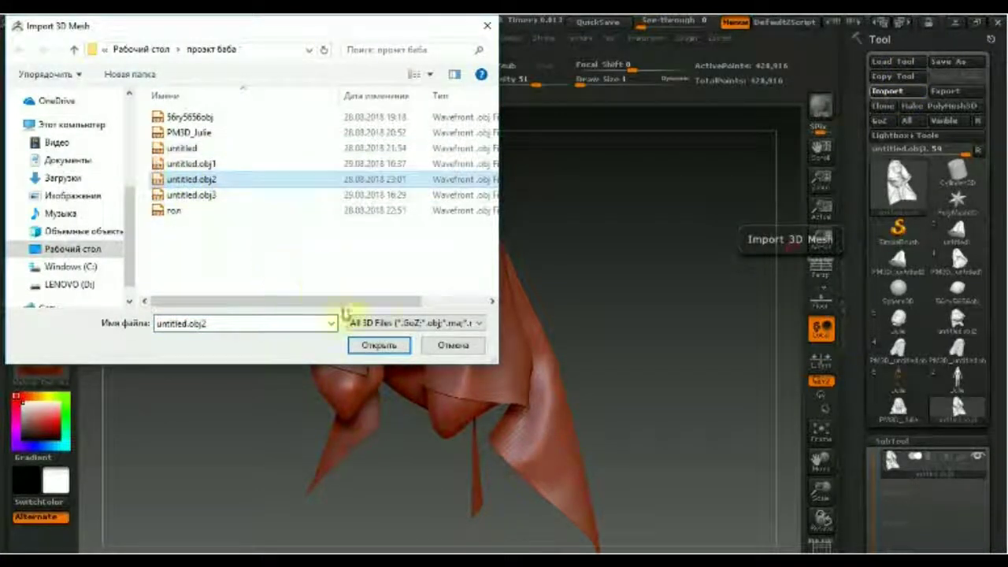
click(377, 347)
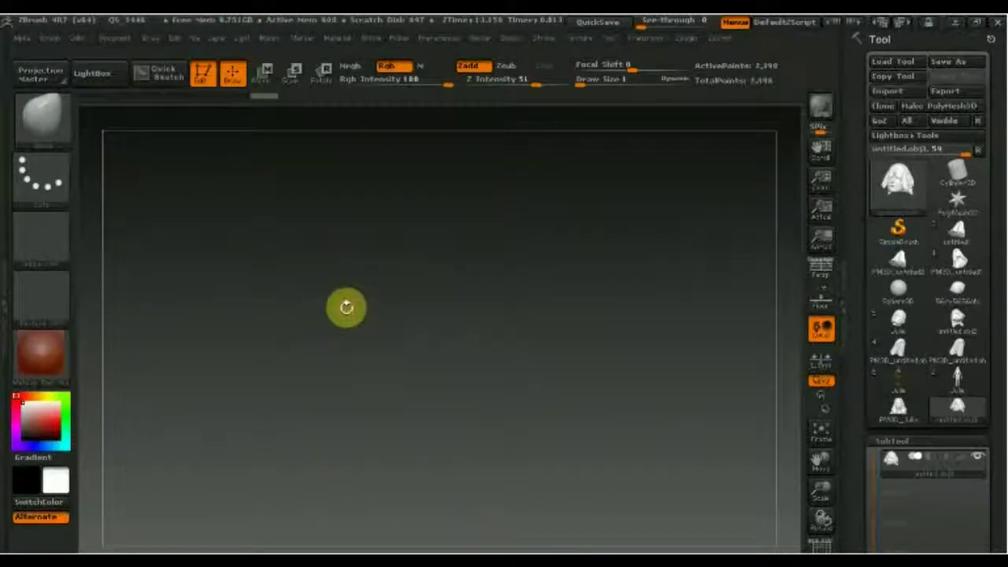
click(822, 438)
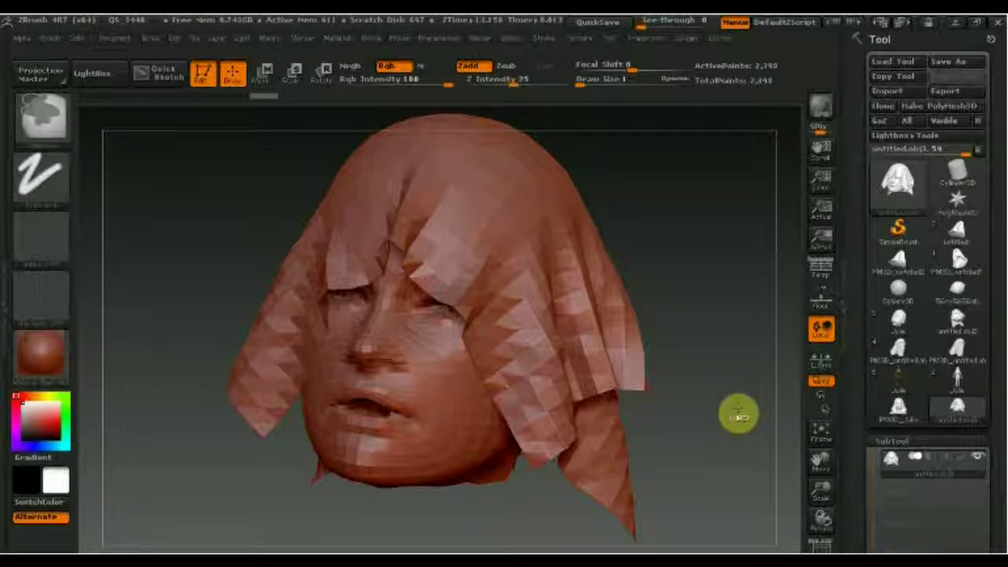
Subdivide the mesh from 2,390 to 17,364 points and bring up the brush library.
key(ctrl+d)
key(ctrl+d)
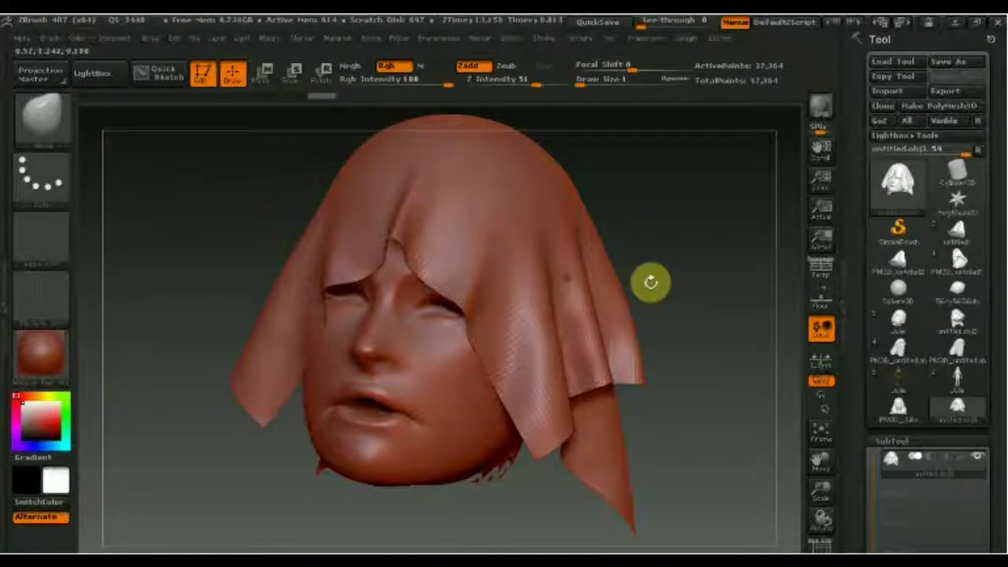
drag(637, 304, 615, 307)
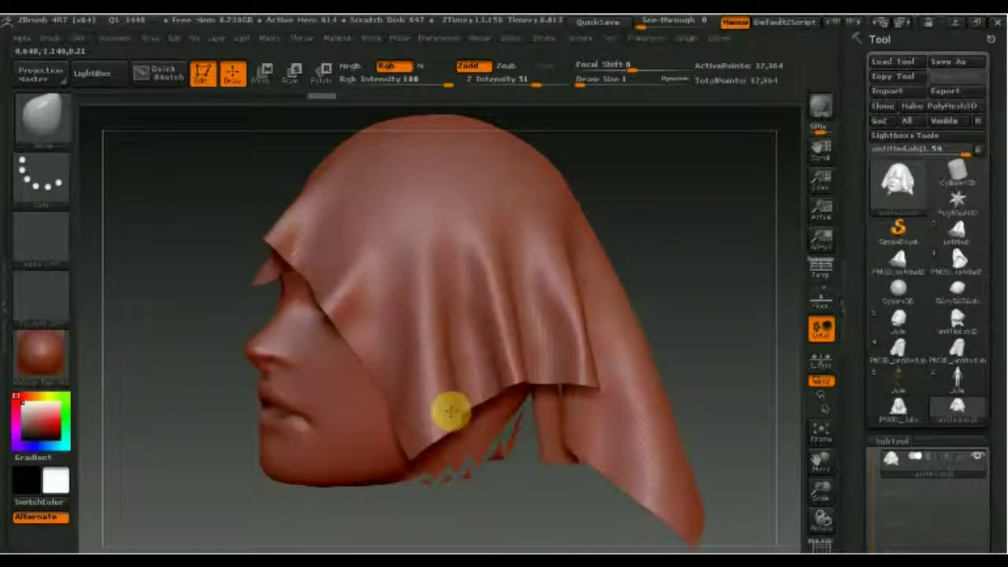
drag(594, 414, 446, 383)
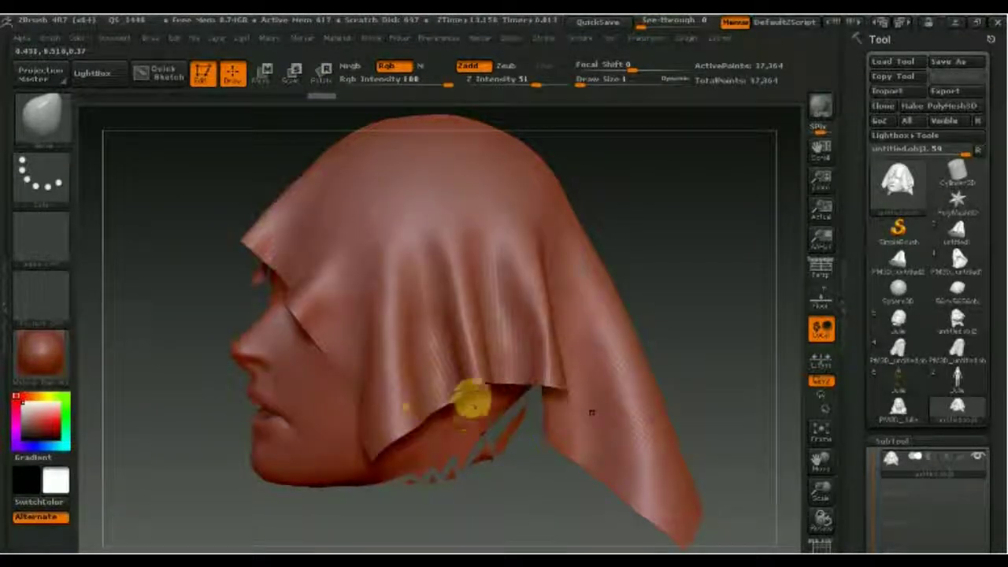
key(b)
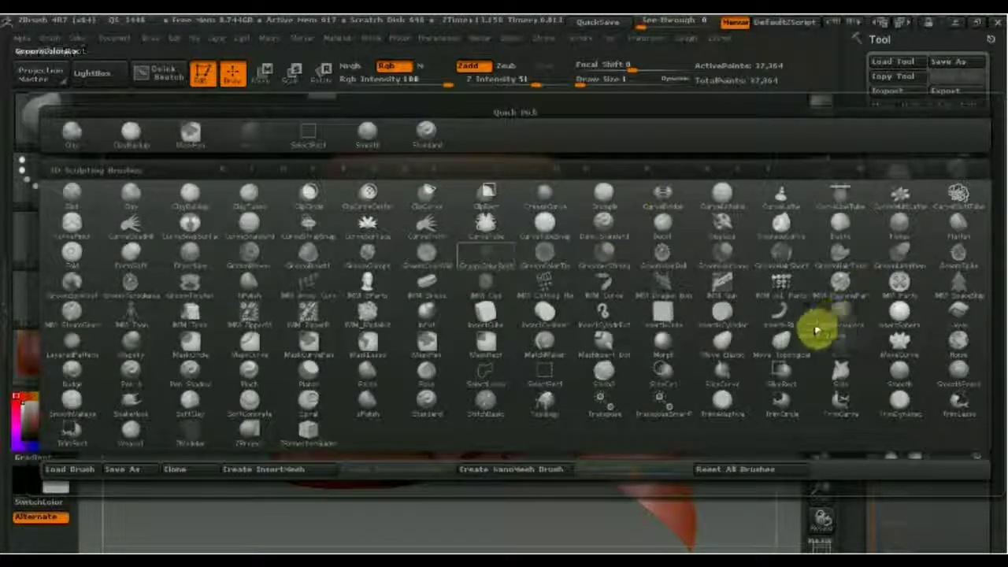
Try pulling cloth flaps with the Move brush, then undo the reshaping.
click(796, 287)
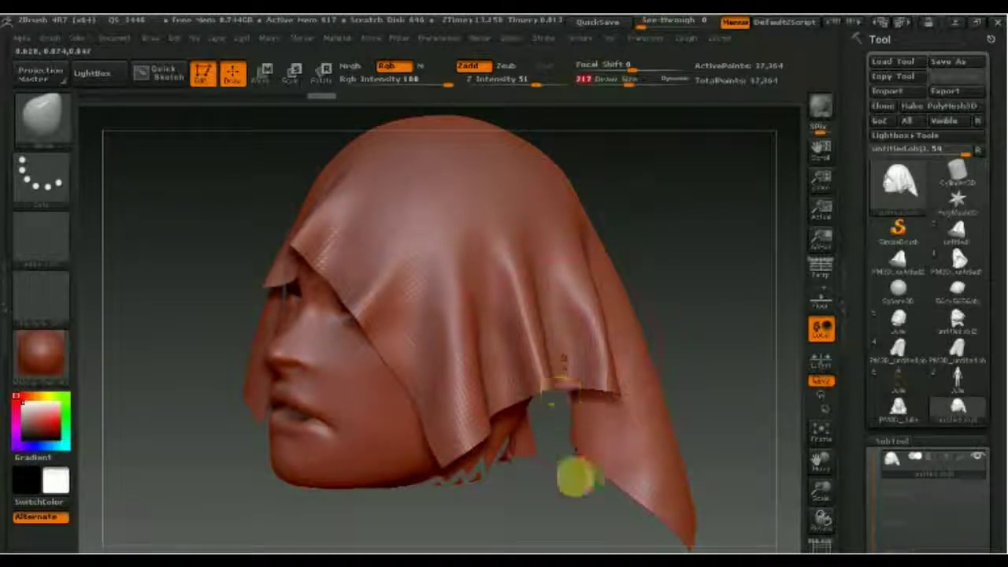
drag(575, 477, 529, 458)
drag(502, 422, 513, 512)
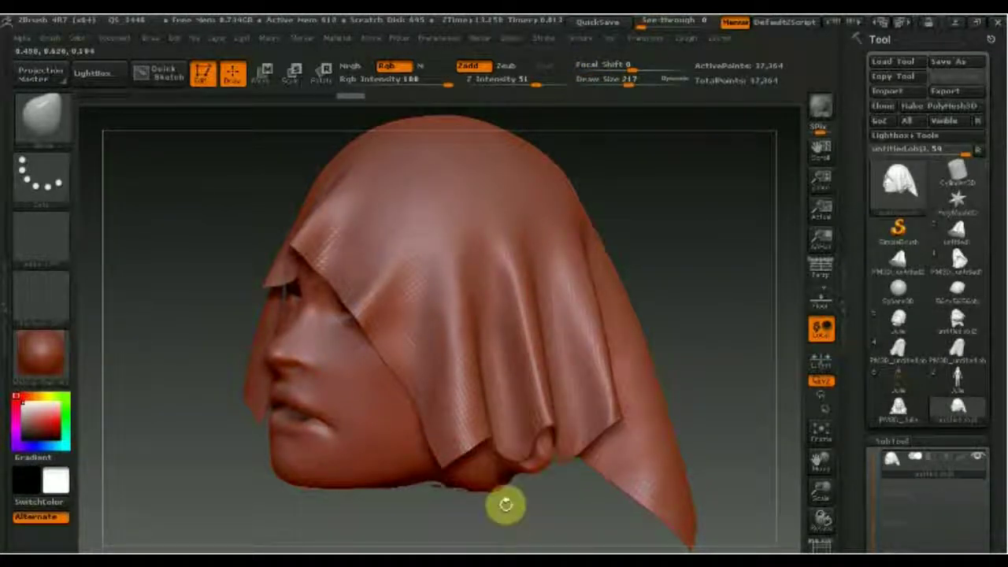
key(ctrl+z)
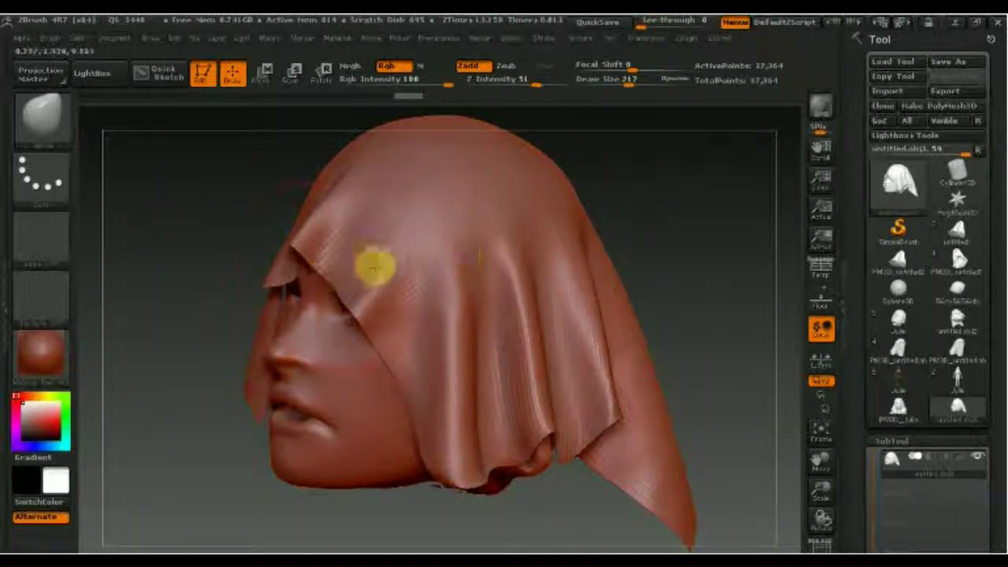
Import the cloth mesh untitled.obj1 and turn it toward the front.
click(890, 90)
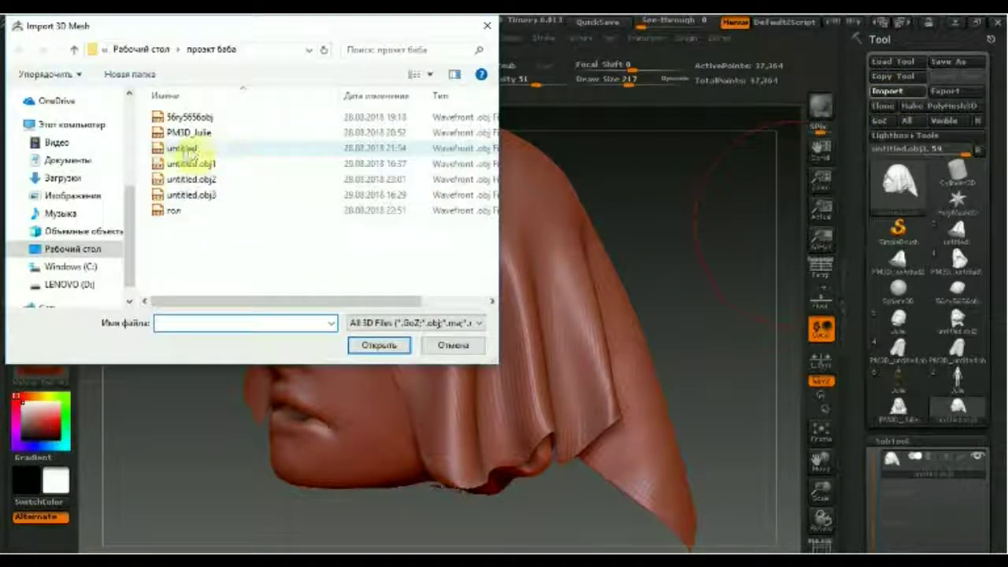
click(189, 163)
click(380, 345)
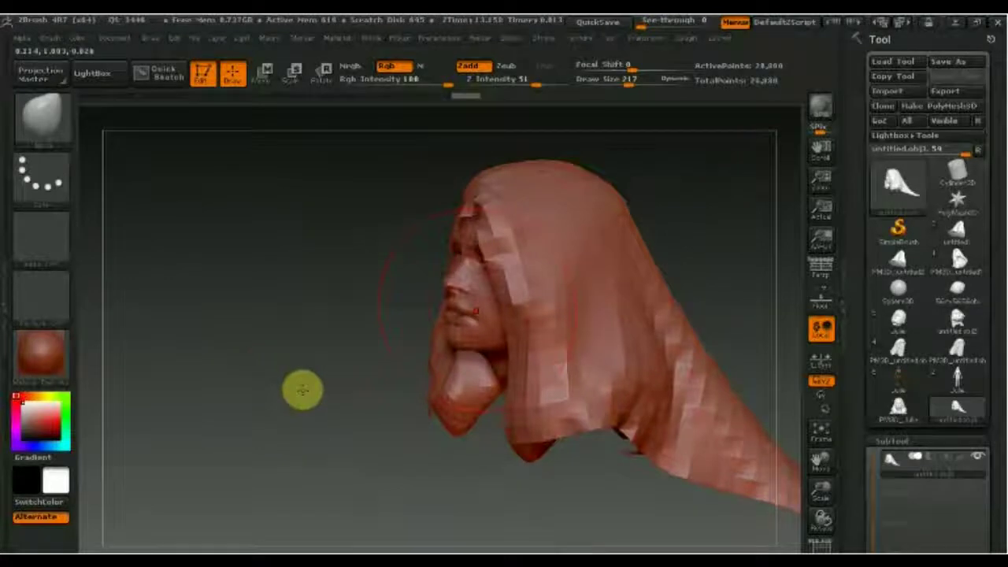
mouse_move(303, 391)
mouse_down()
mouse_move(366, 387)
mouse_move(392, 457)
mouse_move(329, 461)
mouse_up()
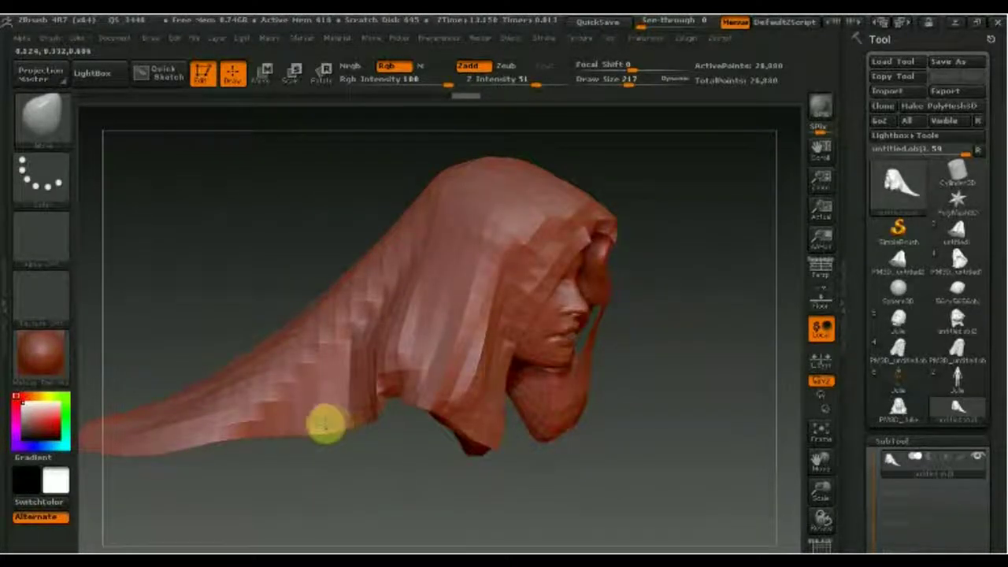
Split the hooded-head mesh into three subtools with Split To Parts, then select the third subtool.
drag(327, 424, 369, 365)
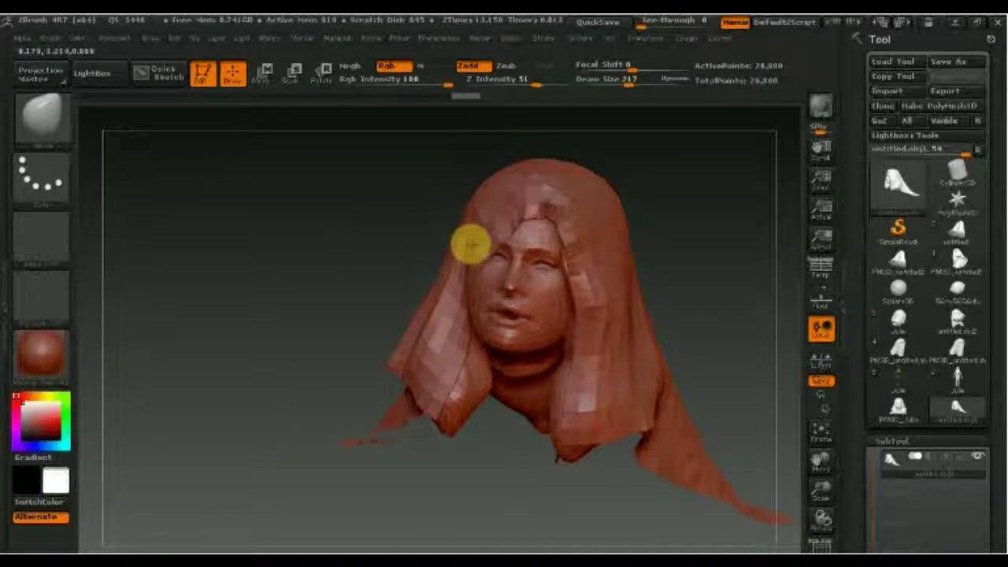
drag(993, 468, 1000, 323)
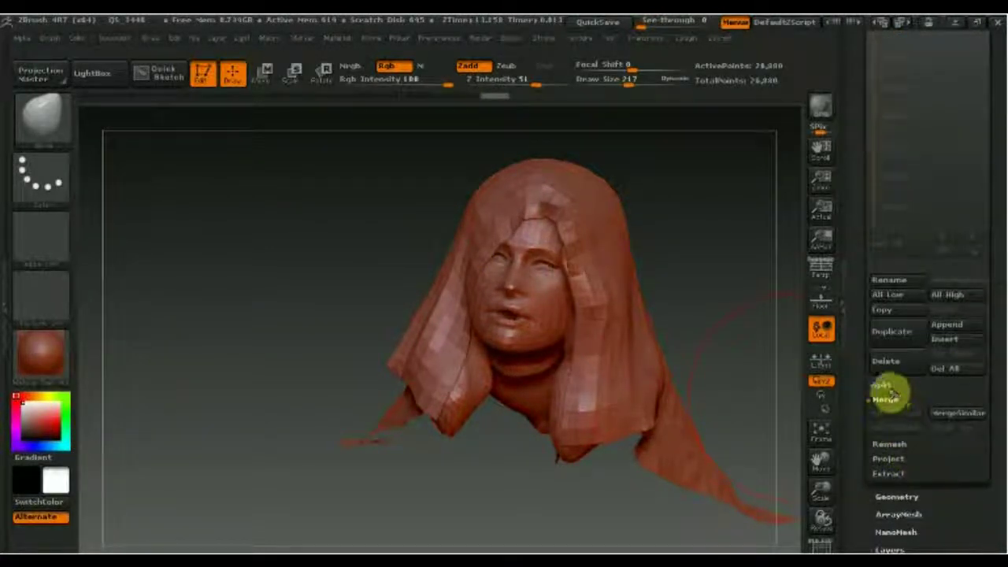
click(889, 386)
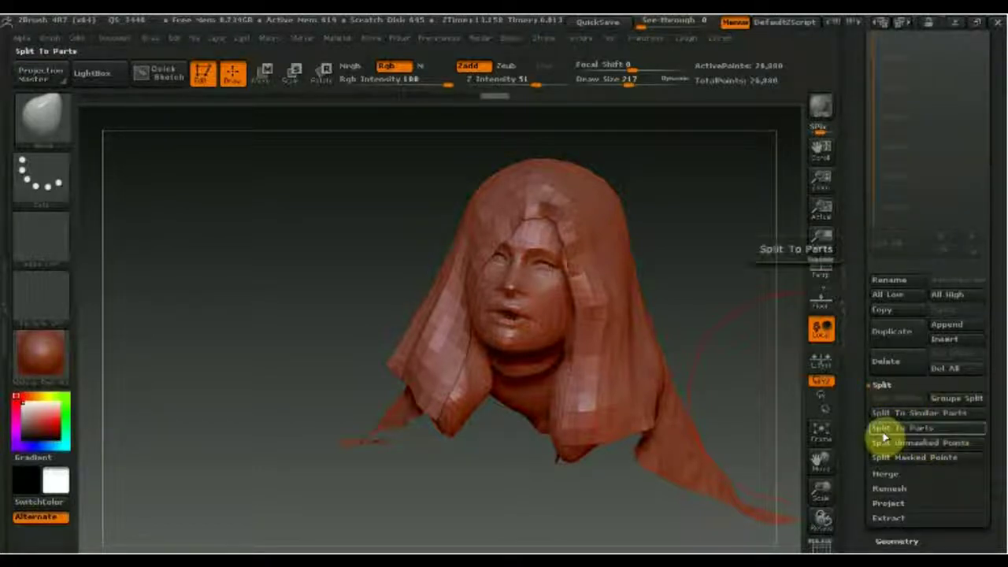
click(916, 429)
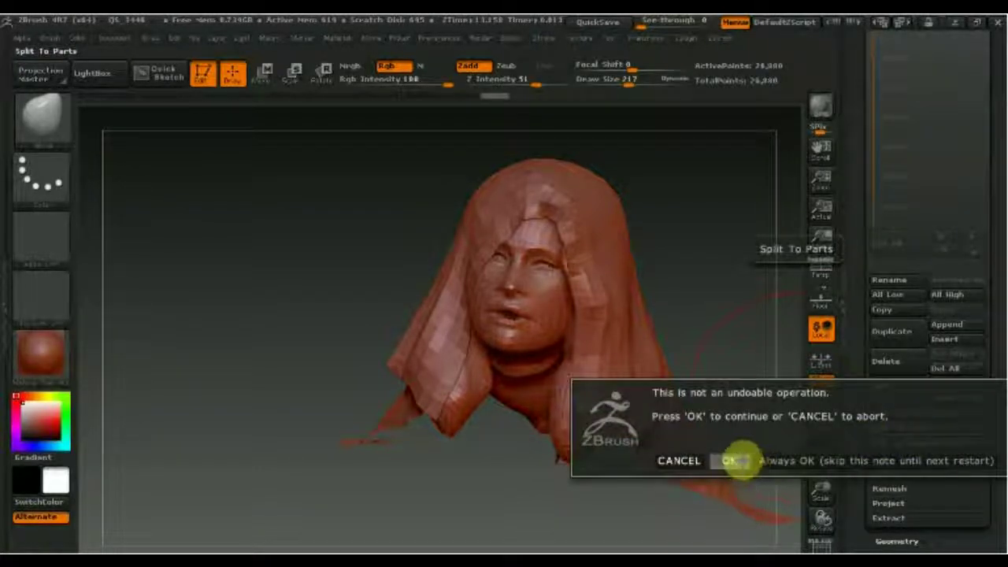
click(734, 461)
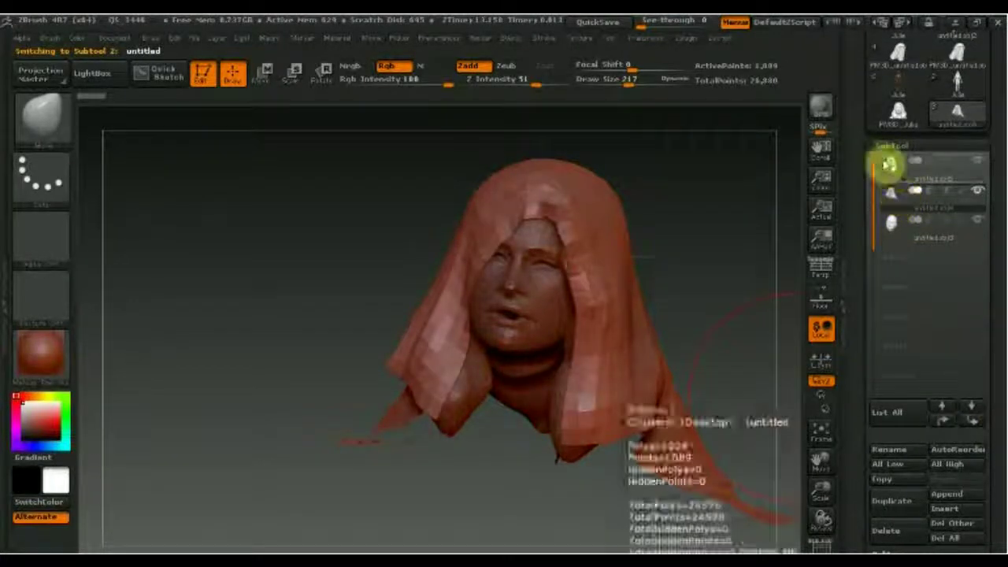
click(920, 219)
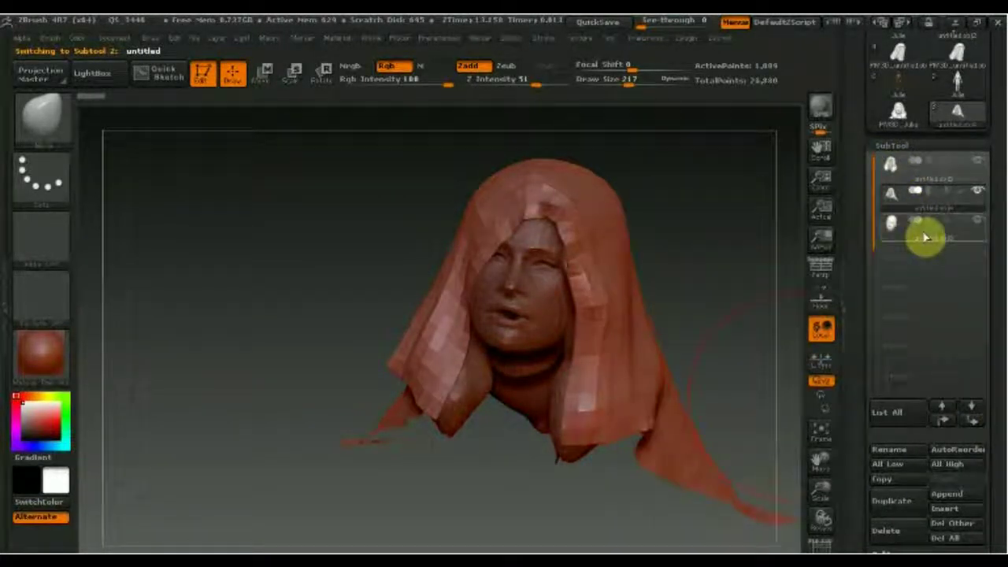
Select Subtool 2 and pull its left cape flap and hood fold with the Move brush.
click(892, 181)
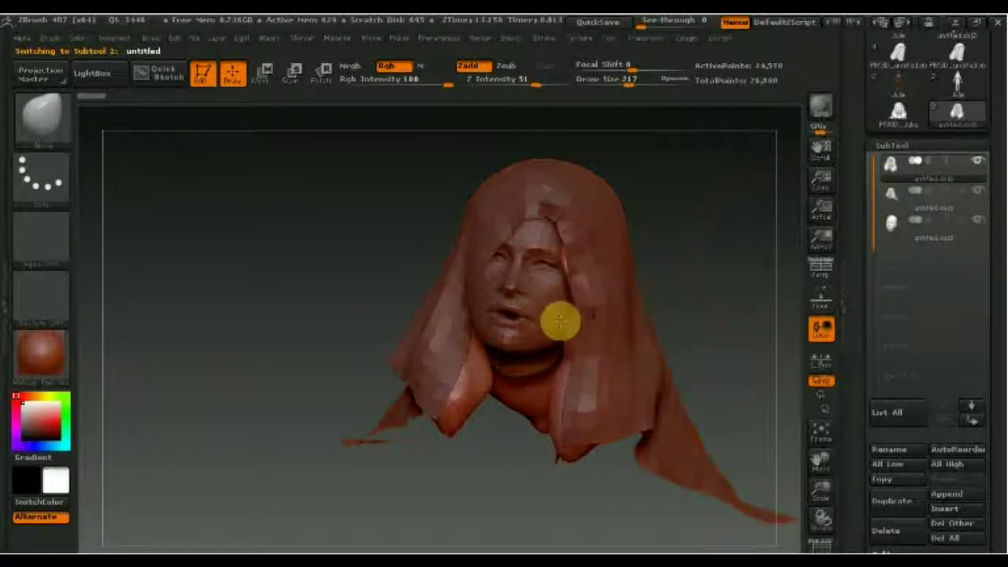
click(902, 207)
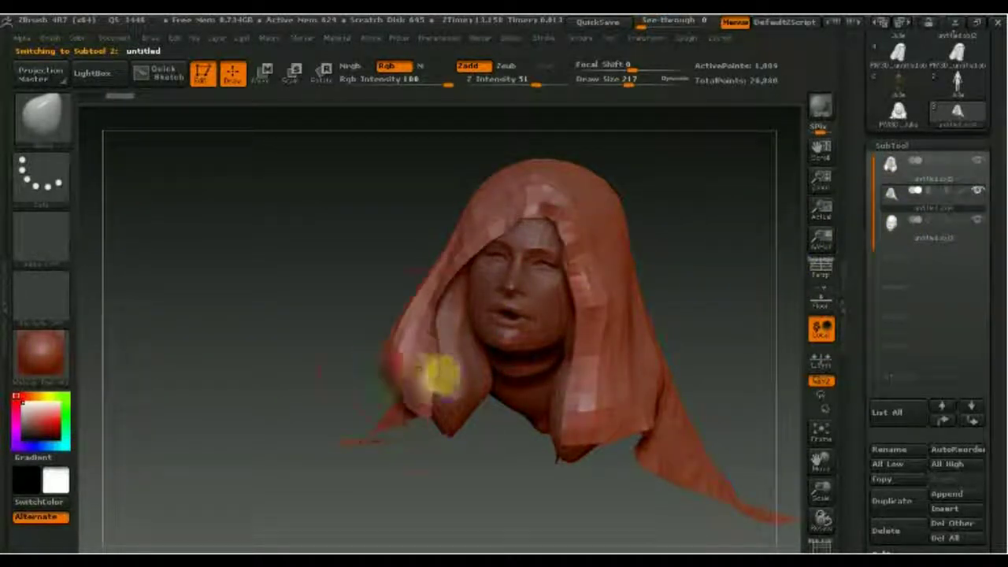
drag(404, 396, 386, 406)
mouse_move(389, 367)
mouse_down()
mouse_move(427, 315)
mouse_move(466, 288)
mouse_move(419, 315)
mouse_up()
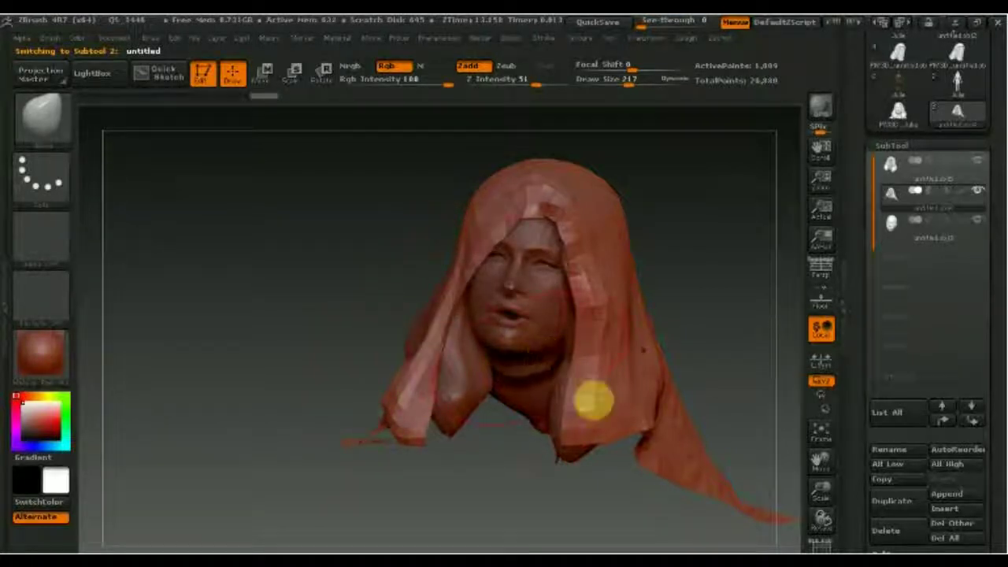
Rotate the model to inspect the neck and its underside.
drag(702, 210, 671, 405)
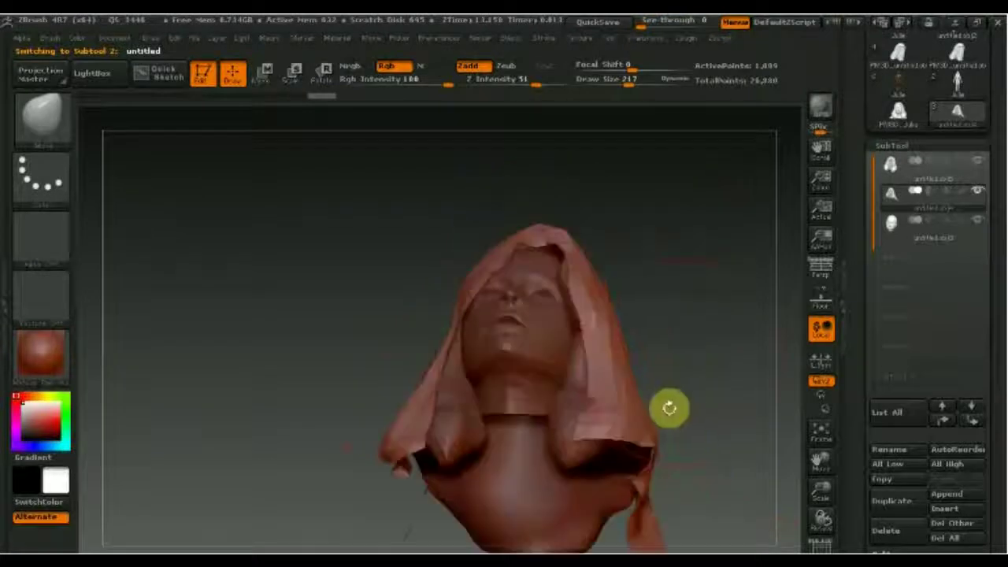
drag(619, 119, 659, 346)
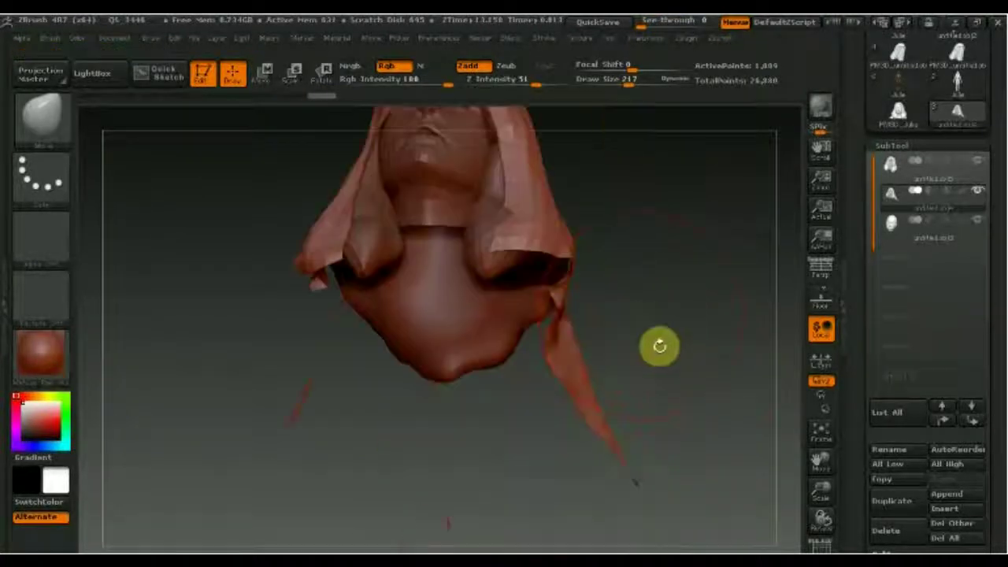
drag(662, 273, 999, 435)
drag(990, 378, 990, 275)
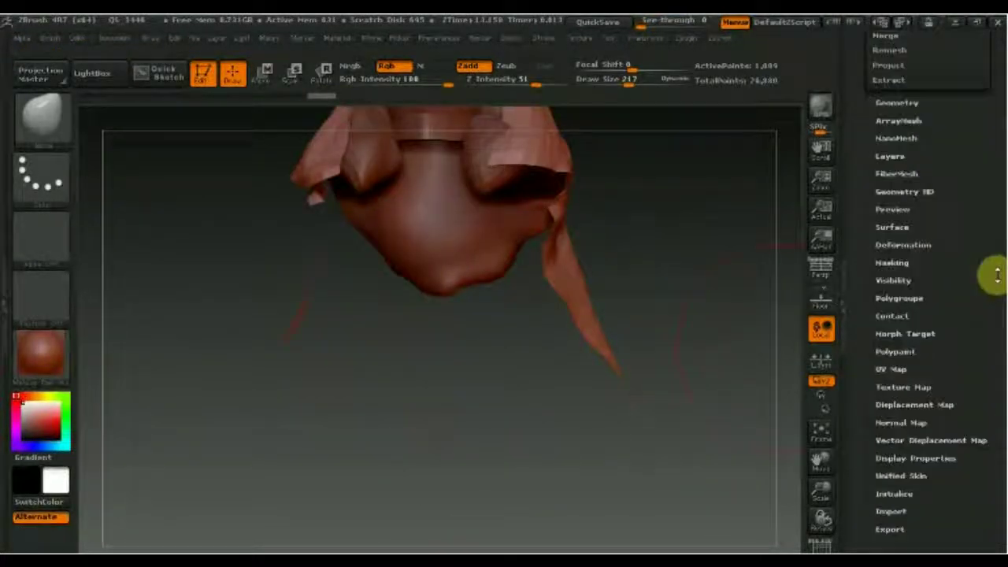
Turn on double-sided display for the cloth and reduce the brush size.
click(890, 400)
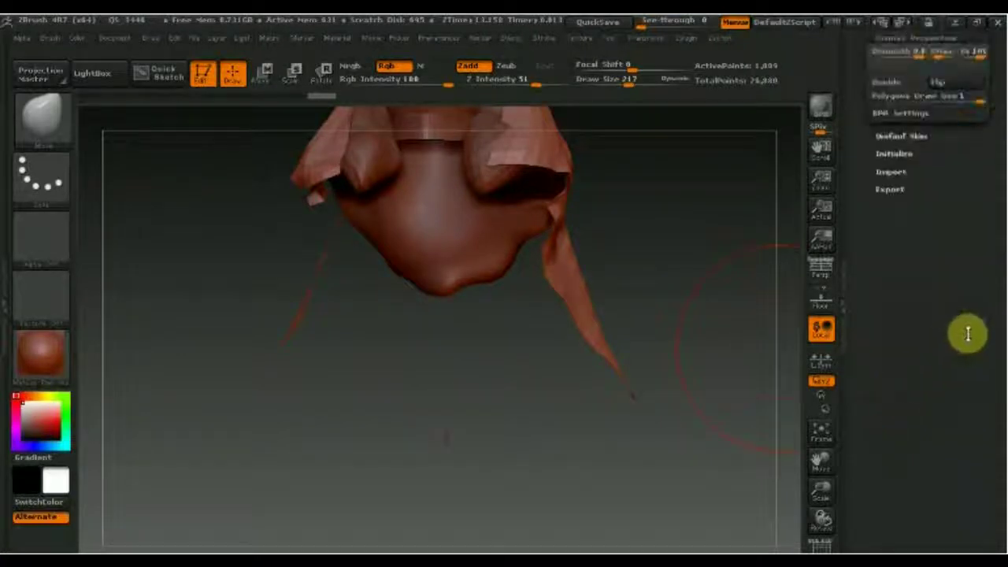
click(890, 319)
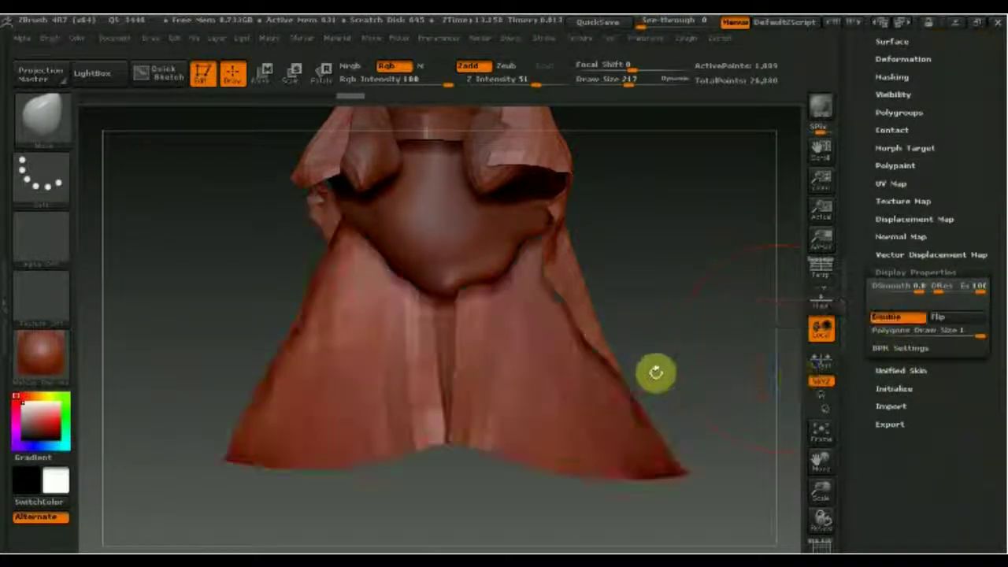
drag(674, 275, 638, 142)
click(626, 83)
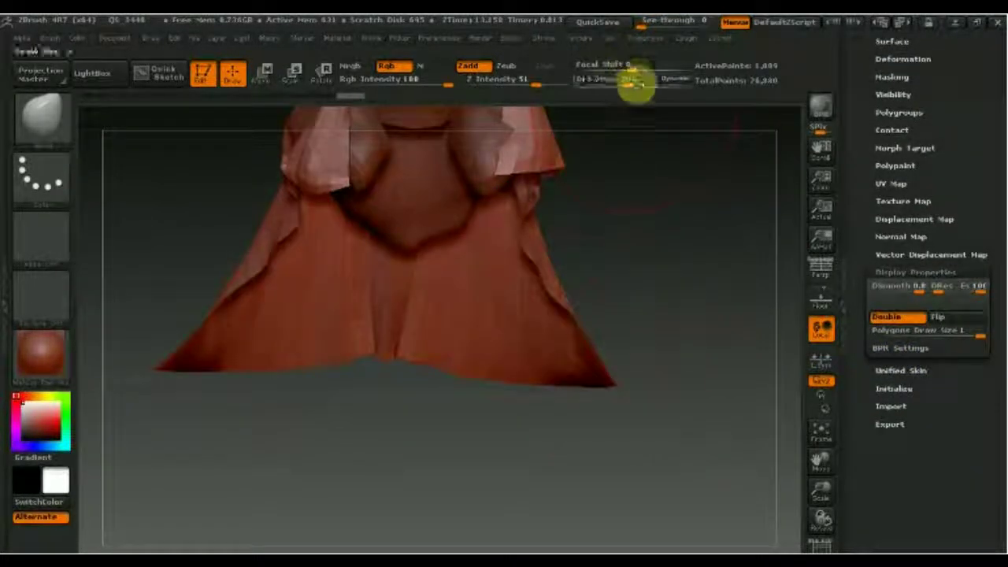
Frame the model, turn it toward the front, and raise it one subdivision level.
drag(637, 202, 555, 413)
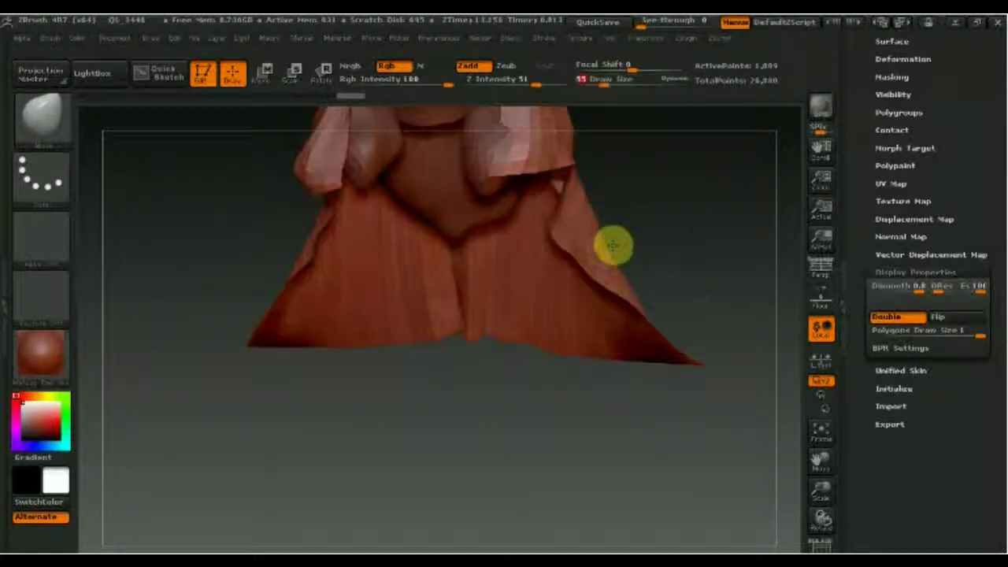
key(f)
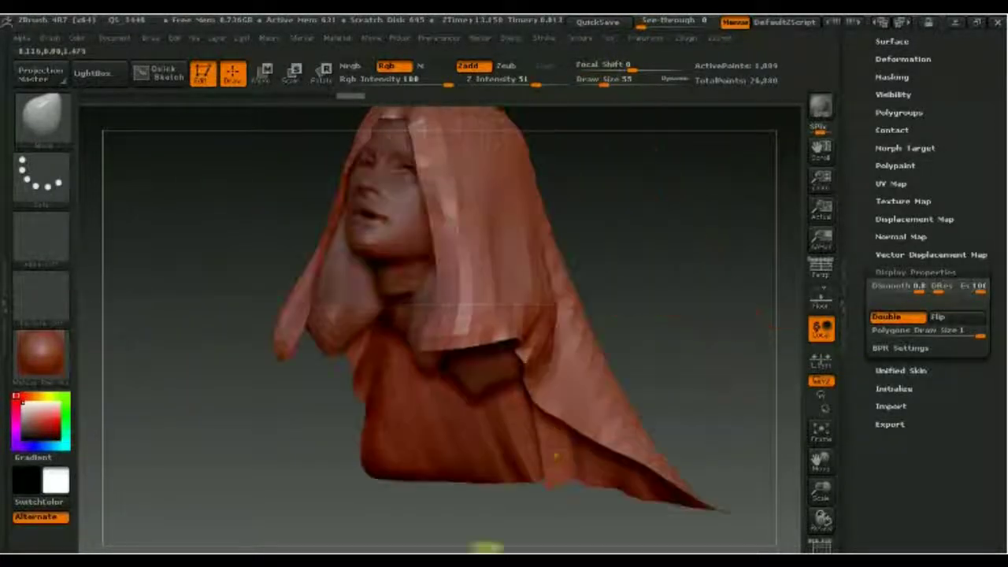
mouse_move(627, 347)
mouse_down()
mouse_move(623, 318)
mouse_move(488, 288)
mouse_up()
key(d)
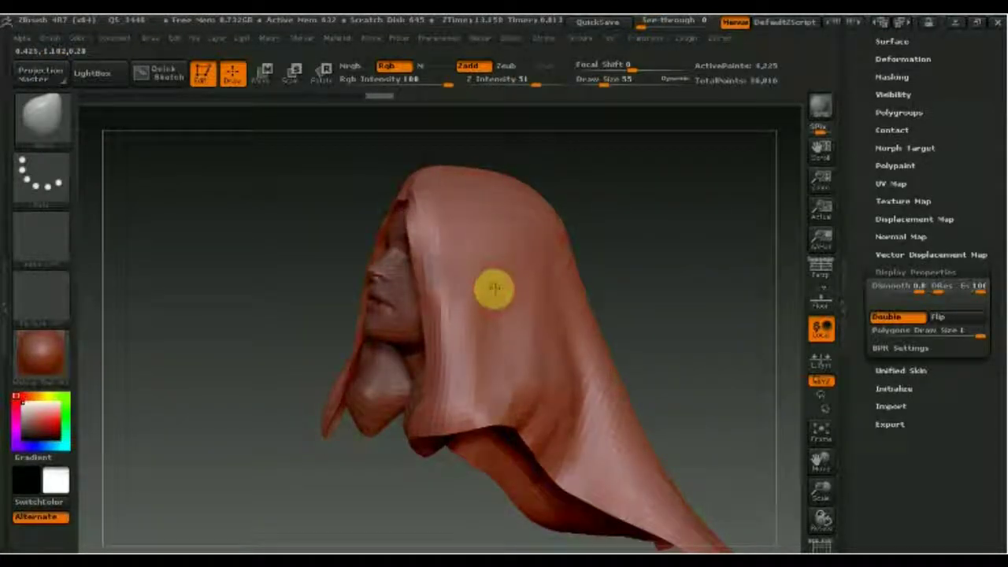
click(64, 140)
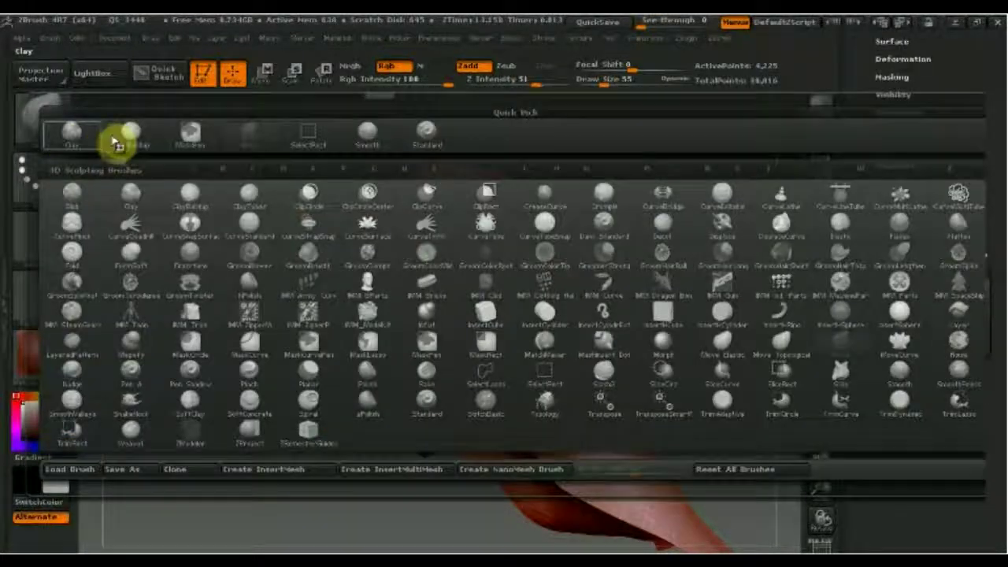
Sculpt vertical folds on the hood front with ClayBuildup and paint two dark streaks over them.
click(130, 133)
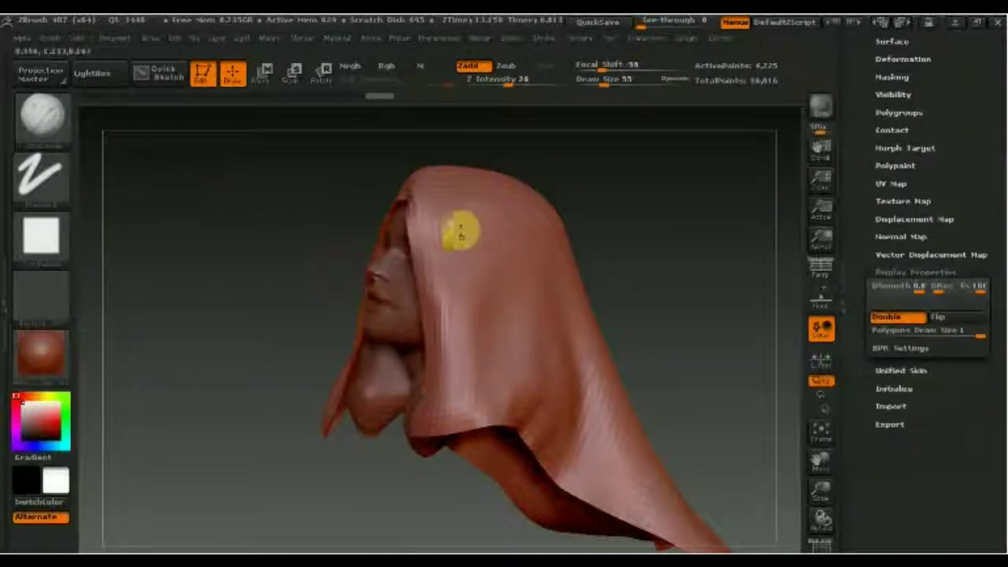
drag(447, 339, 445, 275)
drag(428, 218, 457, 410)
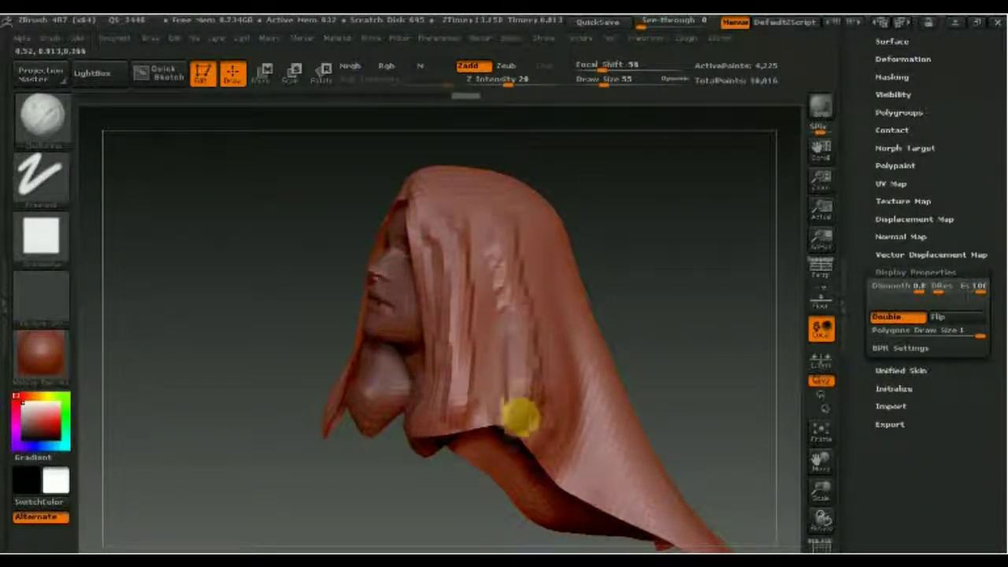
drag(509, 244, 523, 401)
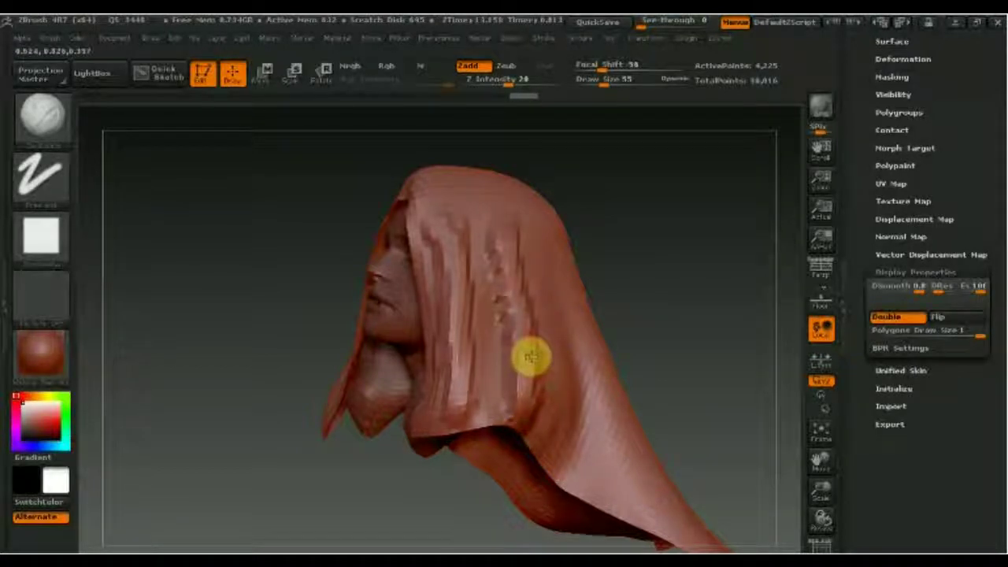
drag(477, 228, 475, 422)
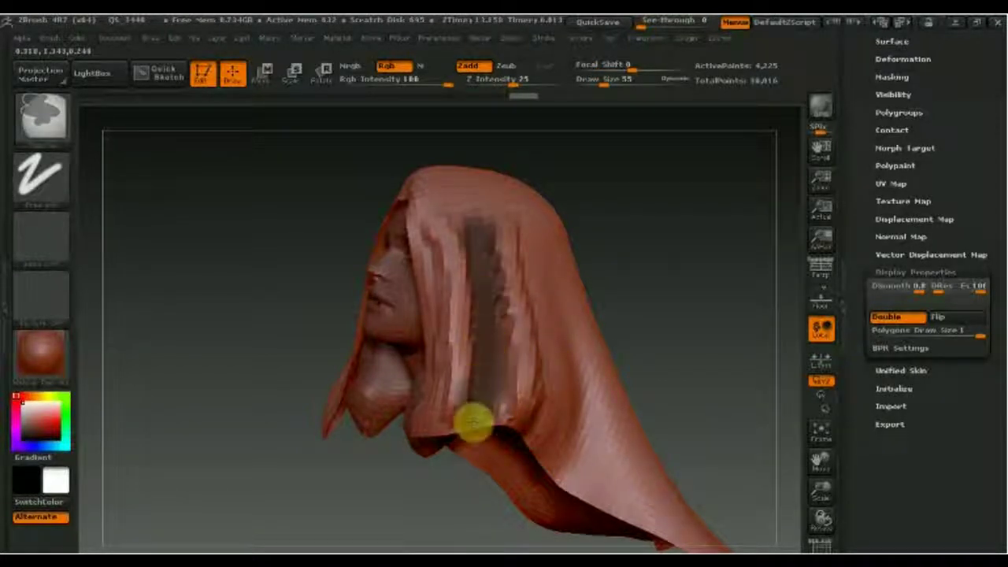
mouse_move(527, 231)
mouse_down()
mouse_move(549, 389)
mouse_move(535, 436)
mouse_up()
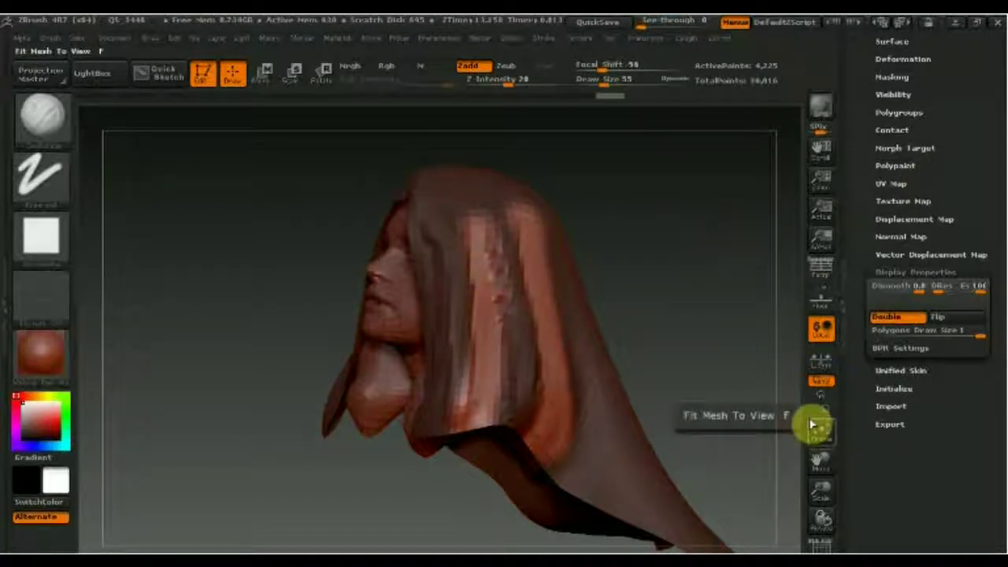
Draw two CurveSurface guide curves up and down the hood's front.
drag(641, 275, 666, 274)
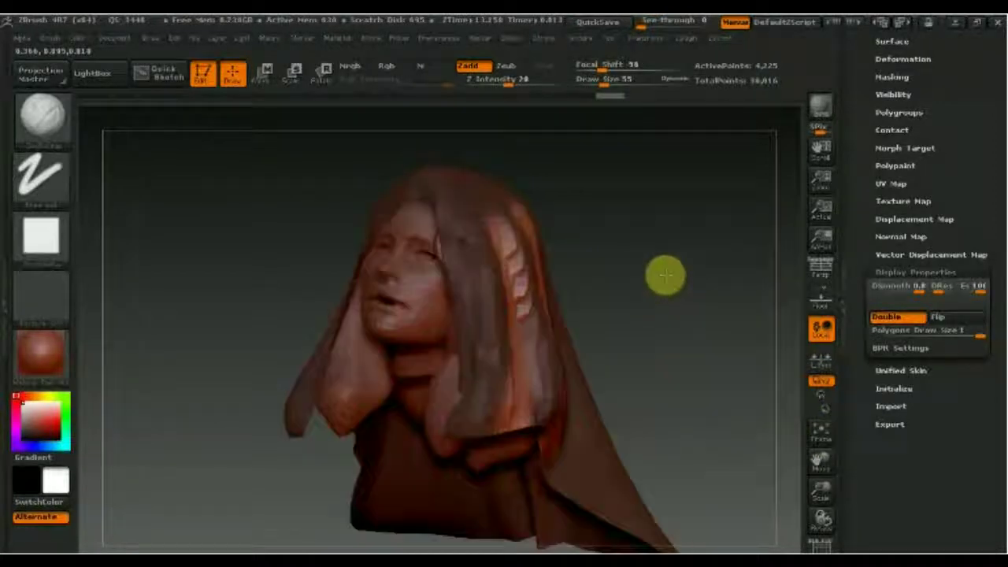
mouse_move(549, 423)
mouse_down()
mouse_move(643, 340)
mouse_move(523, 338)
mouse_up()
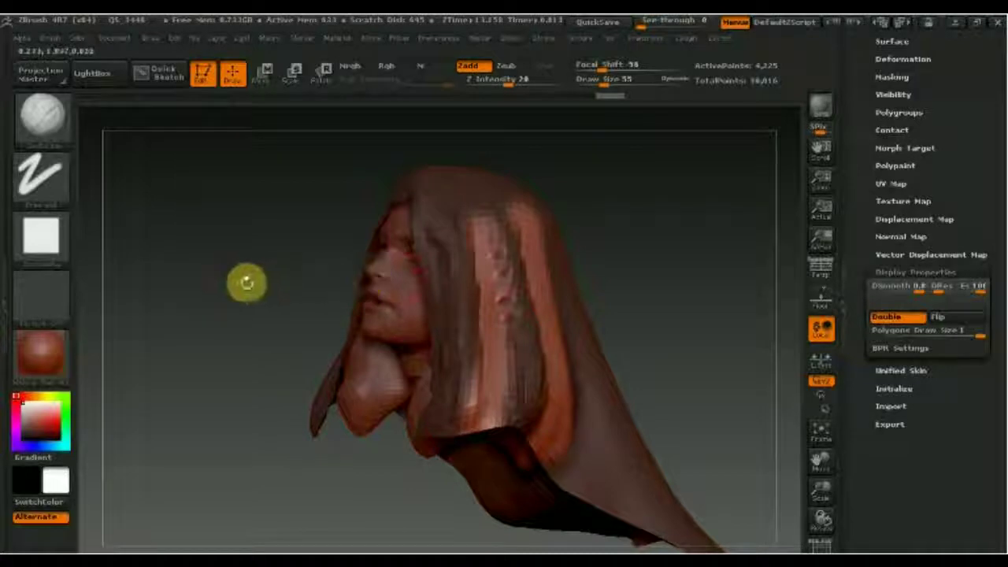
click(44, 122)
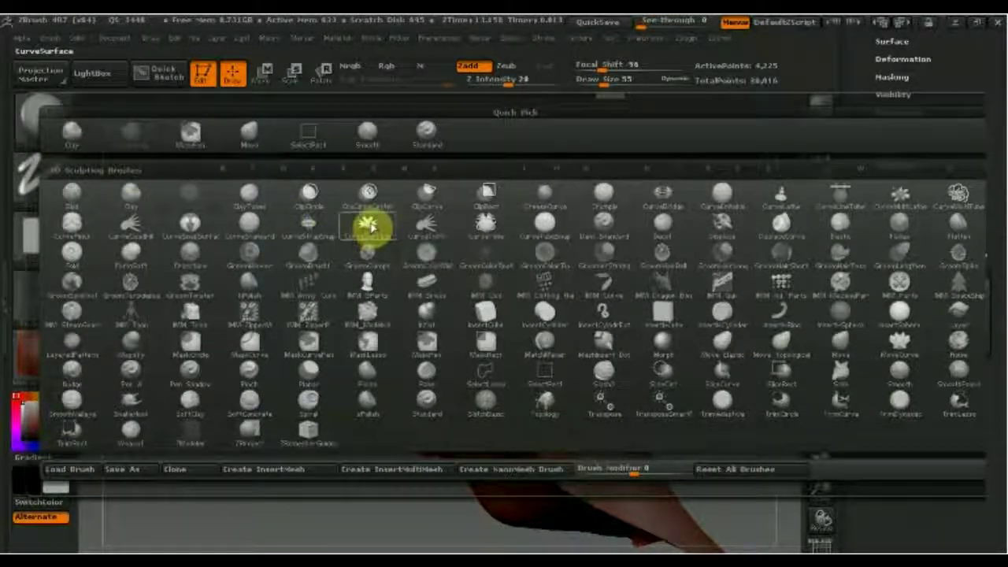
mouse_move(367, 227)
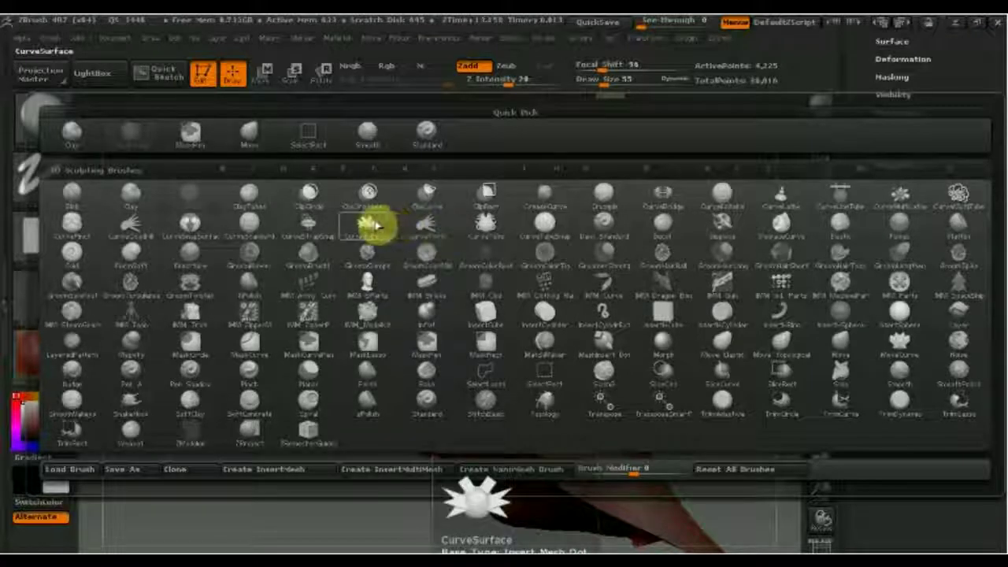
click(368, 226)
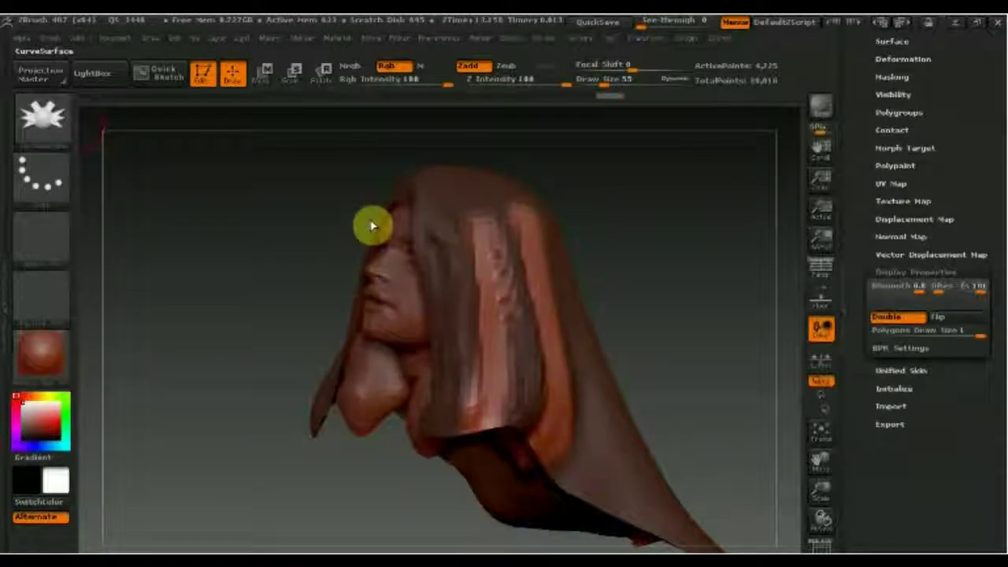
drag(445, 483, 471, 213)
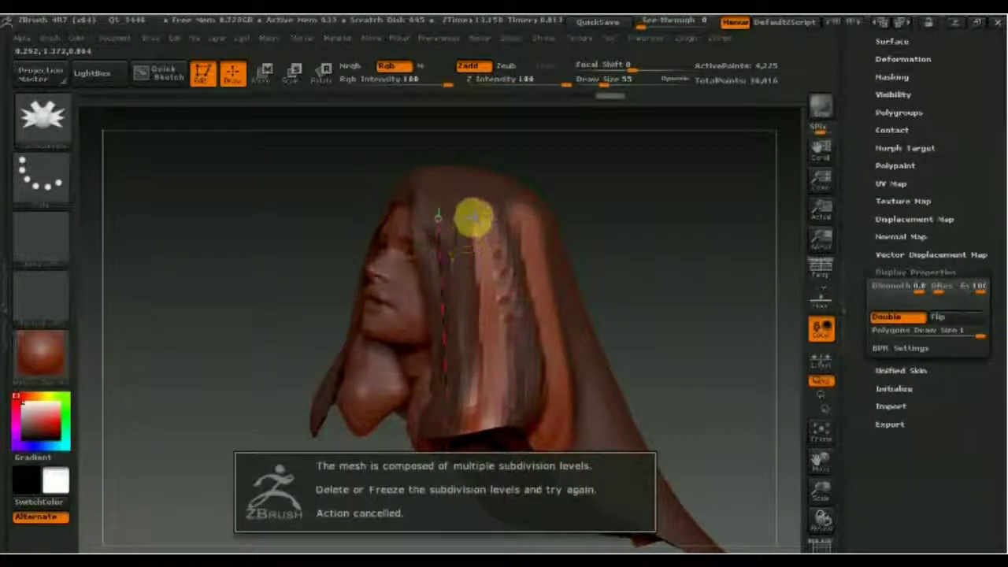
drag(475, 210, 533, 471)
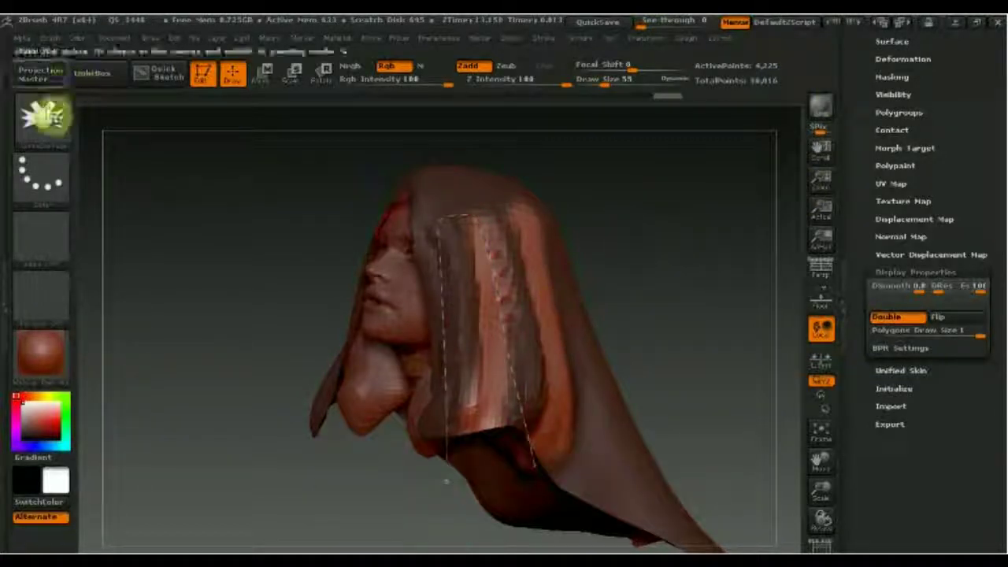
Switch to the Topology brush and try it on the hood, triggering the subdivision warning.
click(48, 126)
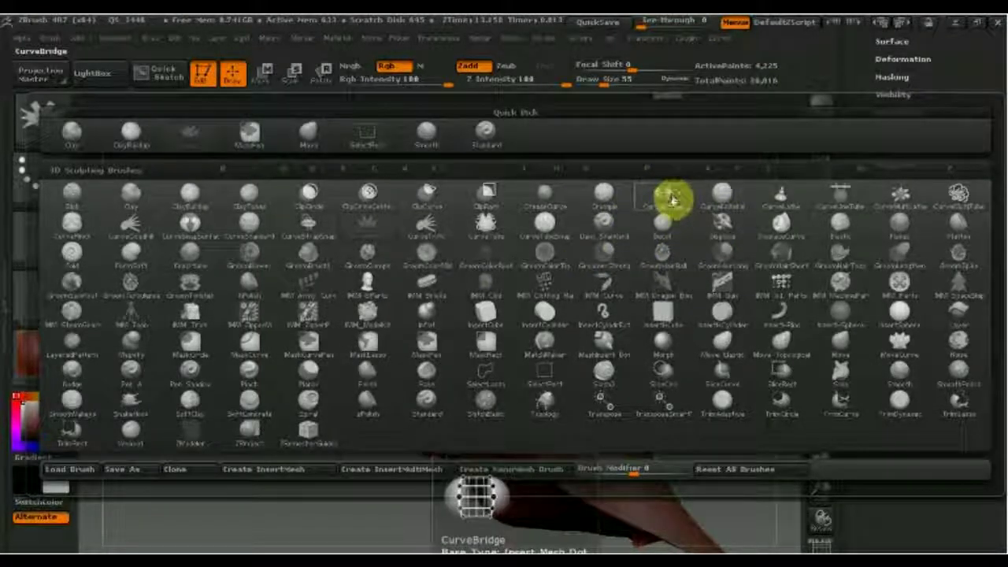
click(552, 405)
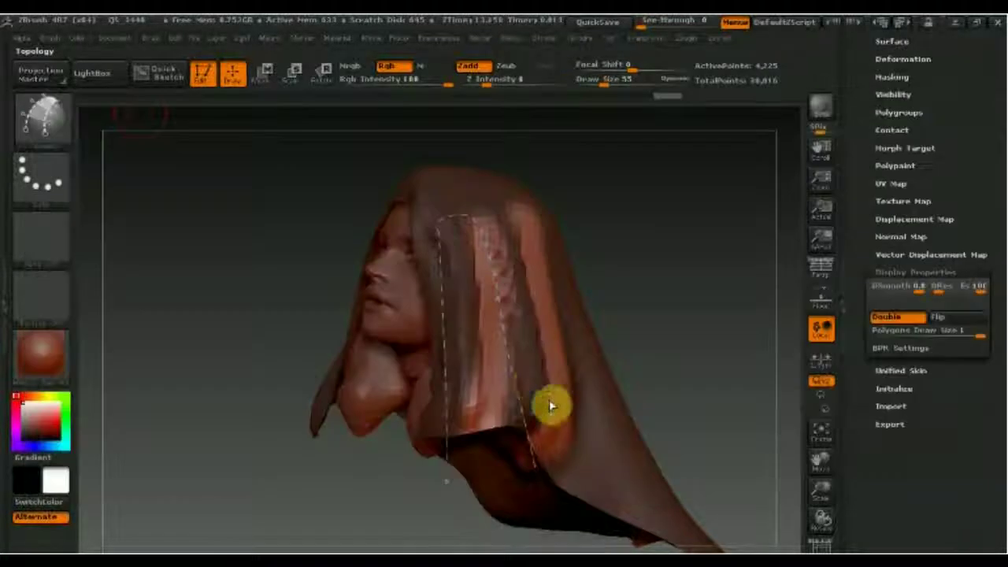
click(431, 196)
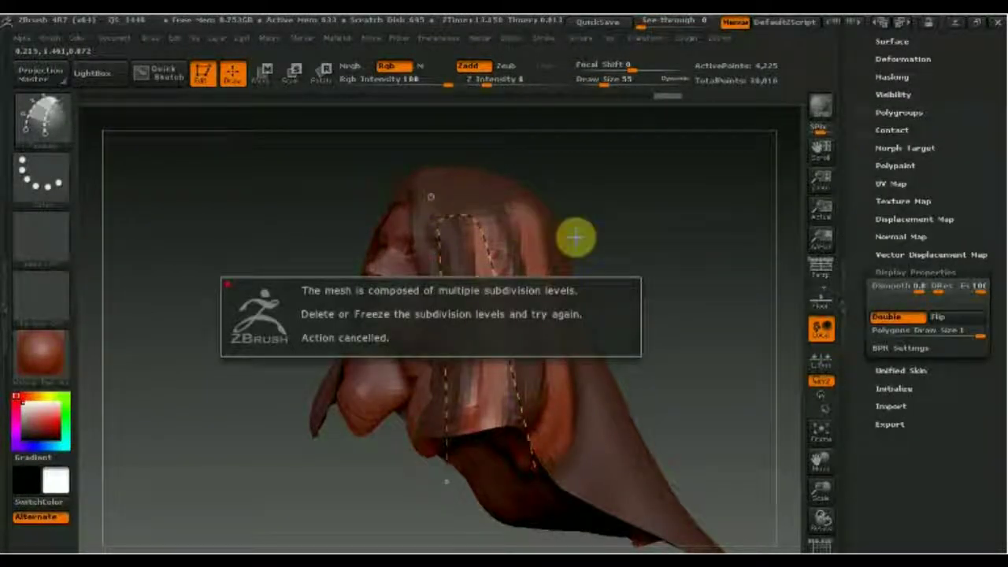
drag(991, 173, 990, 275)
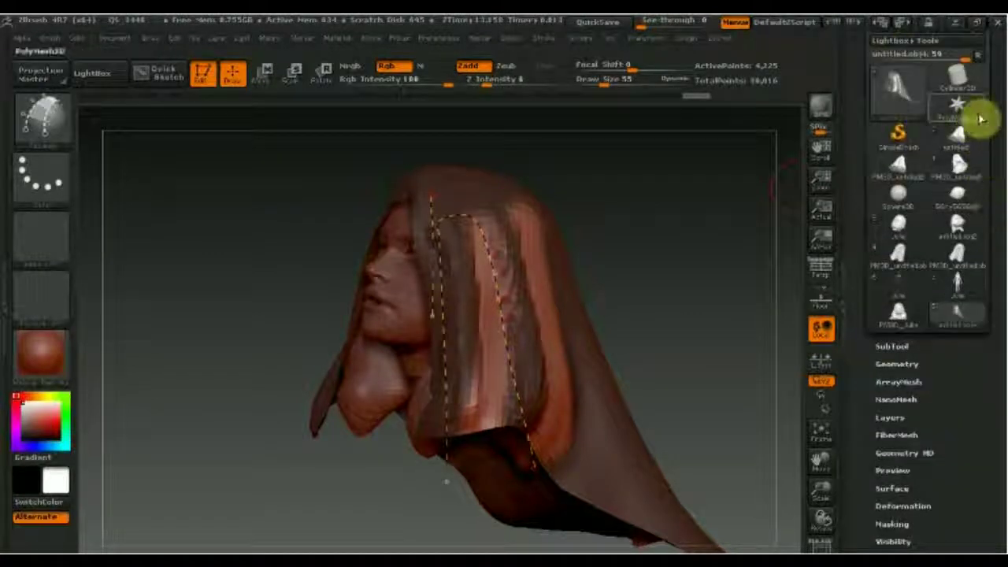
Switch to the hood-only PolyMesh3D tool and draw two vertical guide curves down it.
drag(990, 191, 992, 209)
click(955, 104)
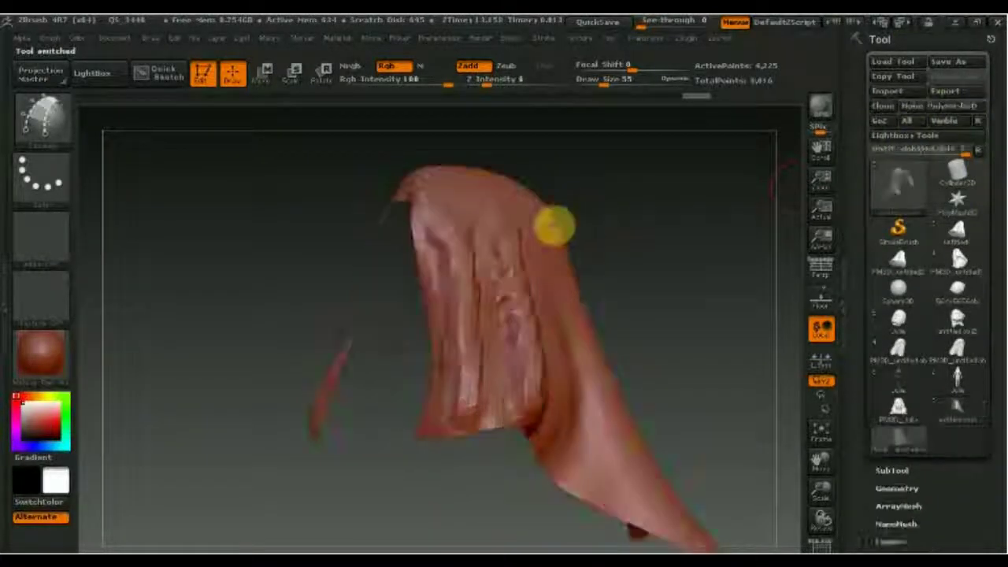
drag(470, 210, 477, 365)
drag(509, 200, 520, 356)
Add five horizontal curves across the hood, forming a grid with the verticals.
drag(456, 211, 622, 209)
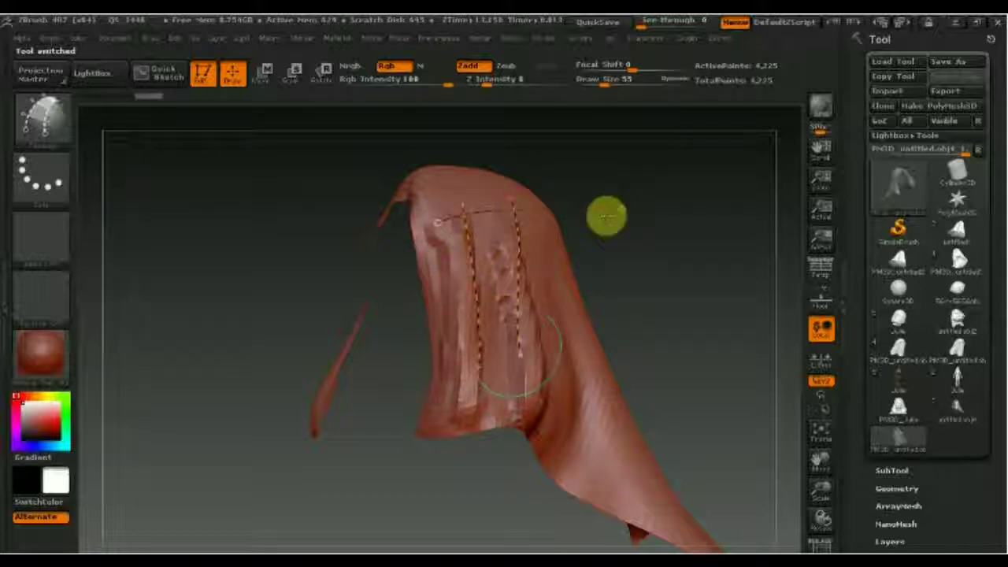
drag(443, 256, 520, 253)
drag(520, 297, 470, 298)
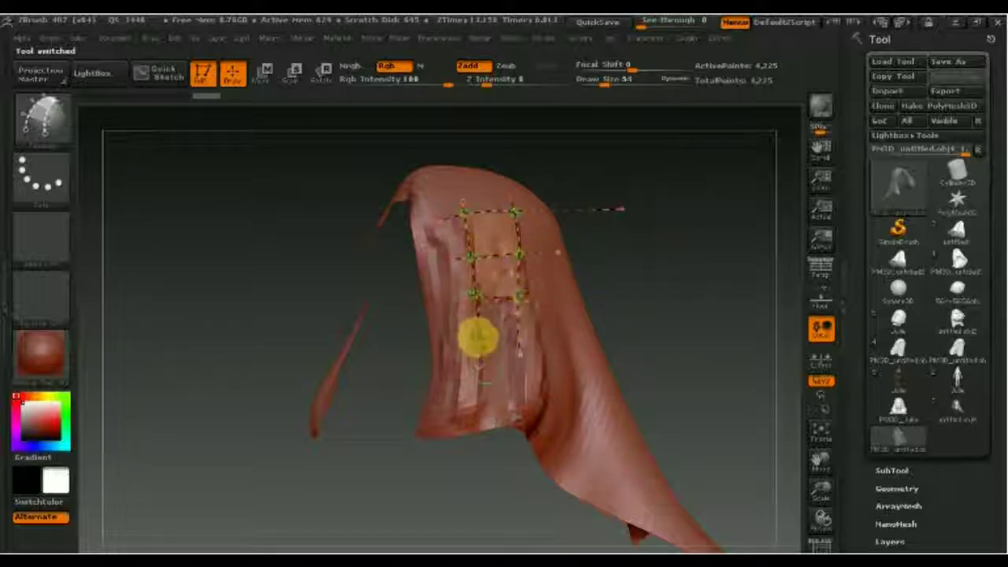
drag(472, 341, 513, 342)
drag(558, 371, 461, 364)
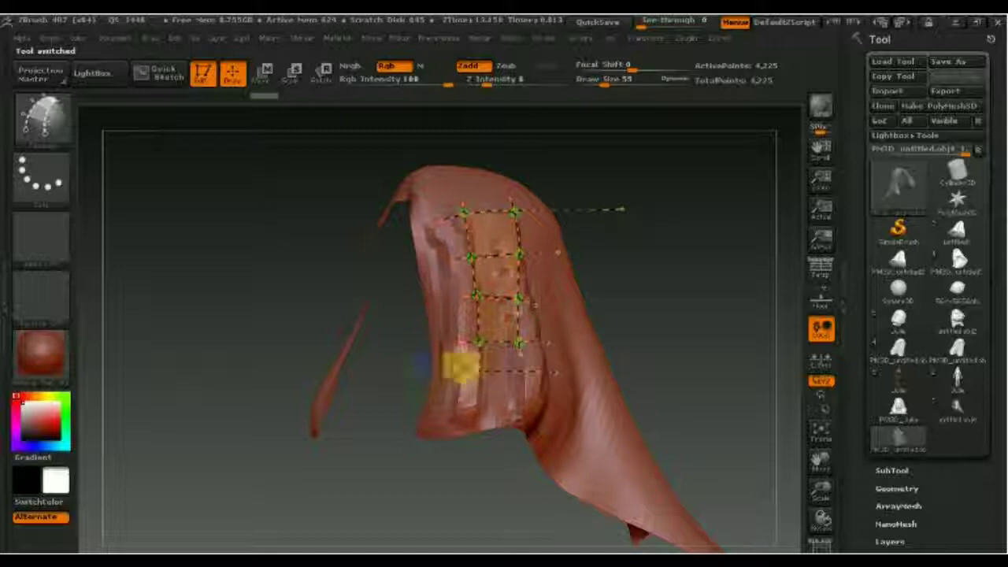
click(29, 115)
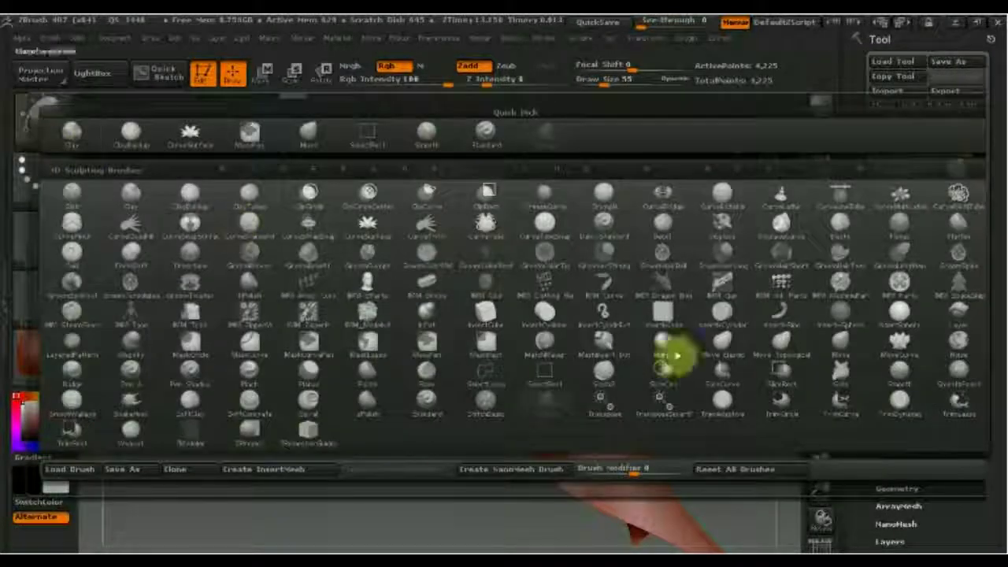
Select the CurveBridge brush and rotate the hood to inspect its grid of guide curves.
click(664, 193)
mouse_move(659, 192)
mouse_down()
mouse_move(434, 219)
mouse_move(629, 246)
mouse_move(658, 278)
mouse_up()
mouse_move(412, 145)
mouse_down()
mouse_move(407, 198)
mouse_move(389, 164)
mouse_up()
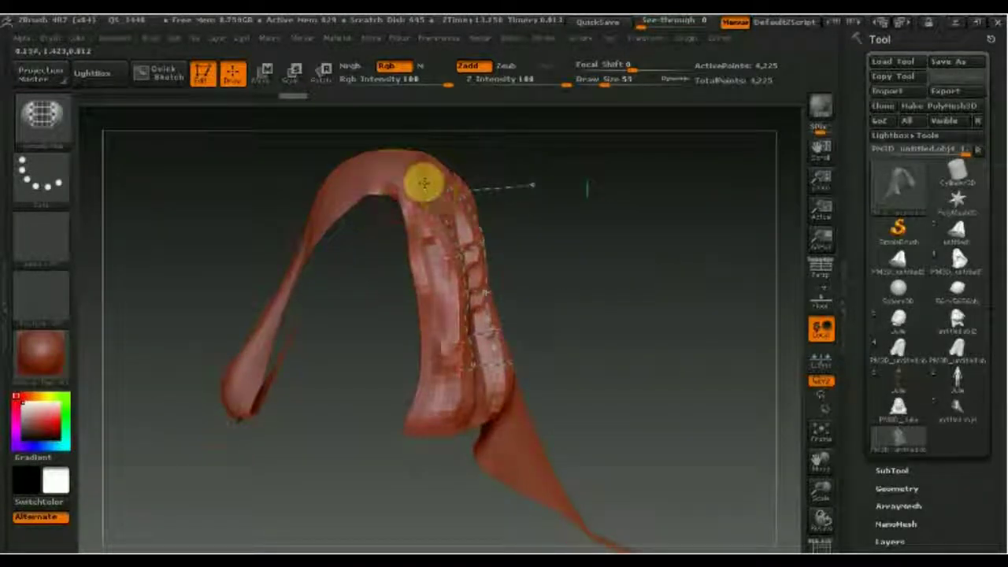